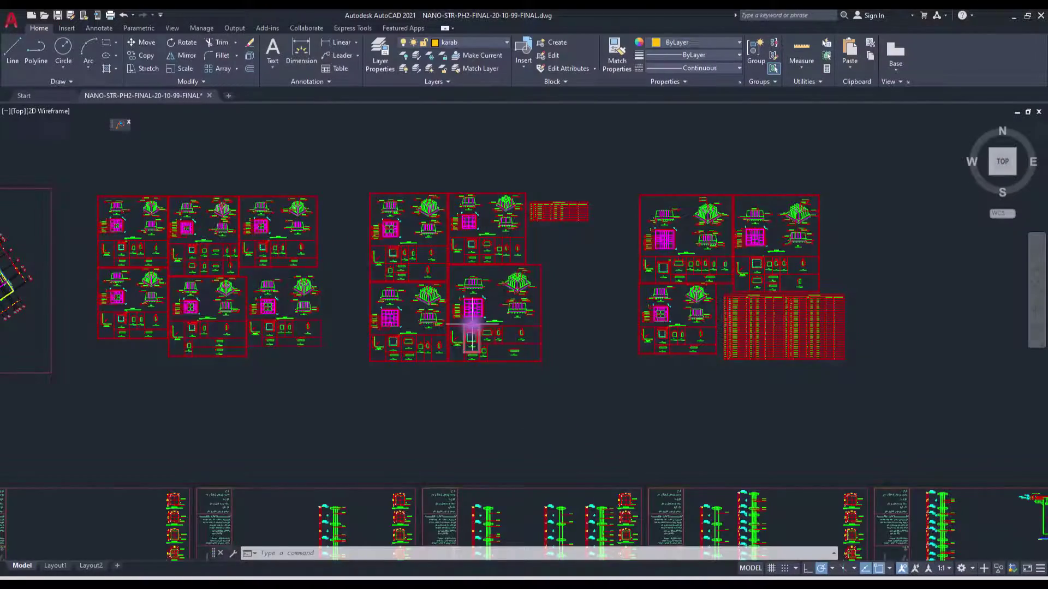
Switch to AutoCAD and examine the base plate sheet's plan, Y-Y and X-X sections, part details and isometric view
scroll(519, 327, "up", 5)
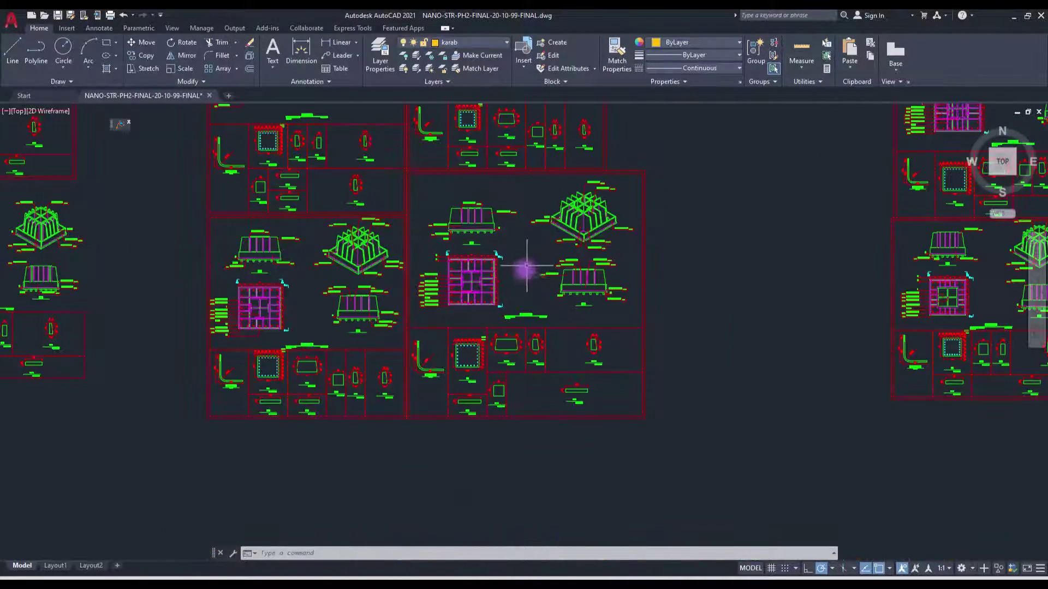
scroll(556, 237, "up", 5)
scroll(545, 362, "down", 3)
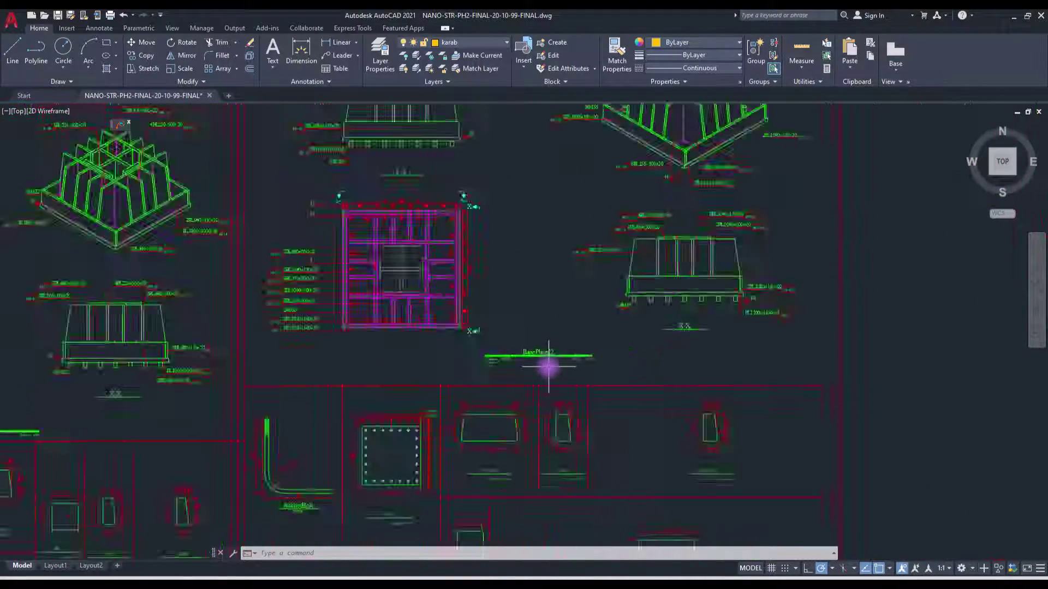
middle_click_drag(561, 262, 543, 234)
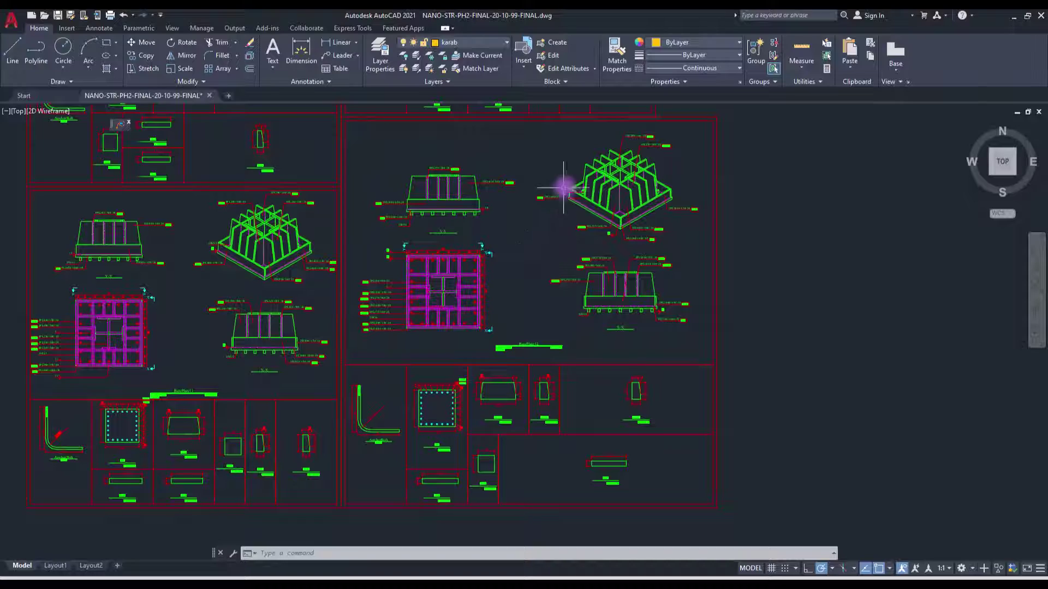
scroll(568, 156, "up", 8)
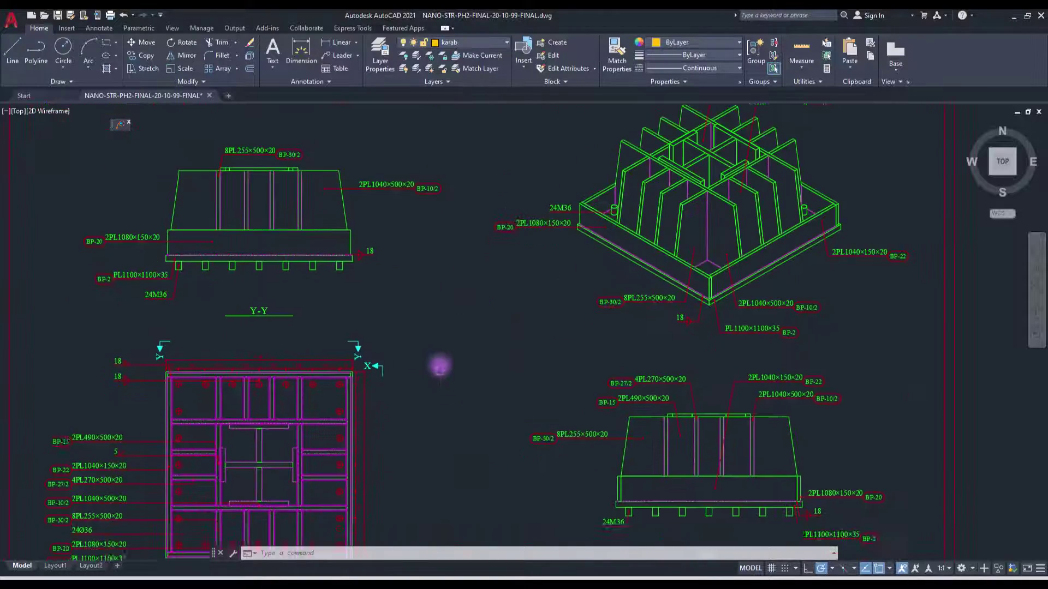
middle_click_drag(437, 365, 493, 177)
middle_click_drag(489, 363, 531, 168)
mouse_move(552, 467)
middle_mouse_down()
mouse_move(576, 315)
mouse_move(538, 298)
mouse_move(433, 433)
mouse_move(475, 344)
mouse_move(531, 508)
mouse_move(525, 299)
mouse_move(546, 362)
mouse_move(595, 253)
mouse_move(583, 214)
middle_mouse_up()
scroll(557, 257, "down", 6)
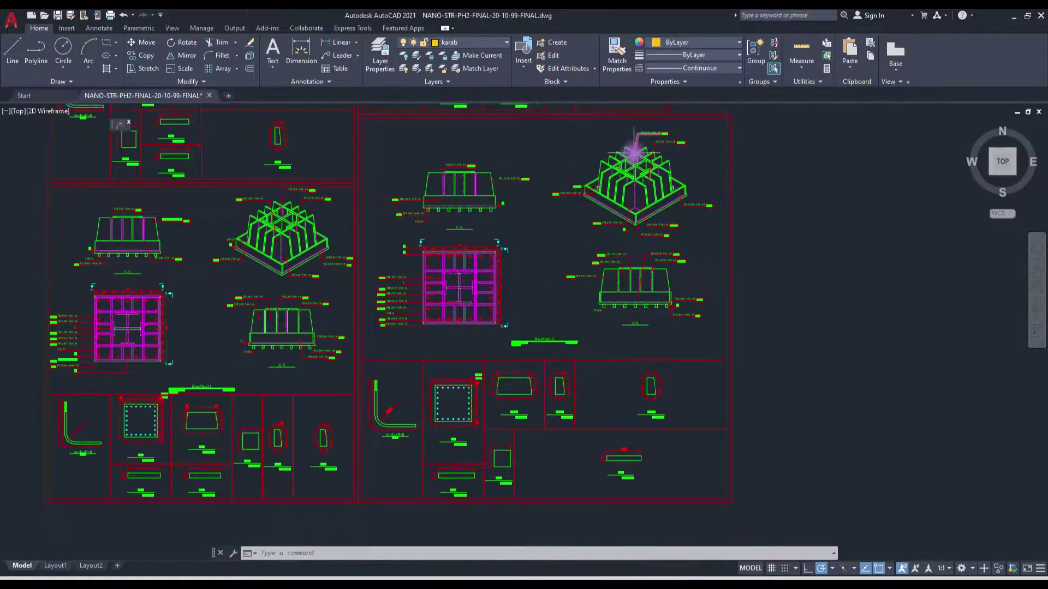
scroll(634, 153, "up", 5)
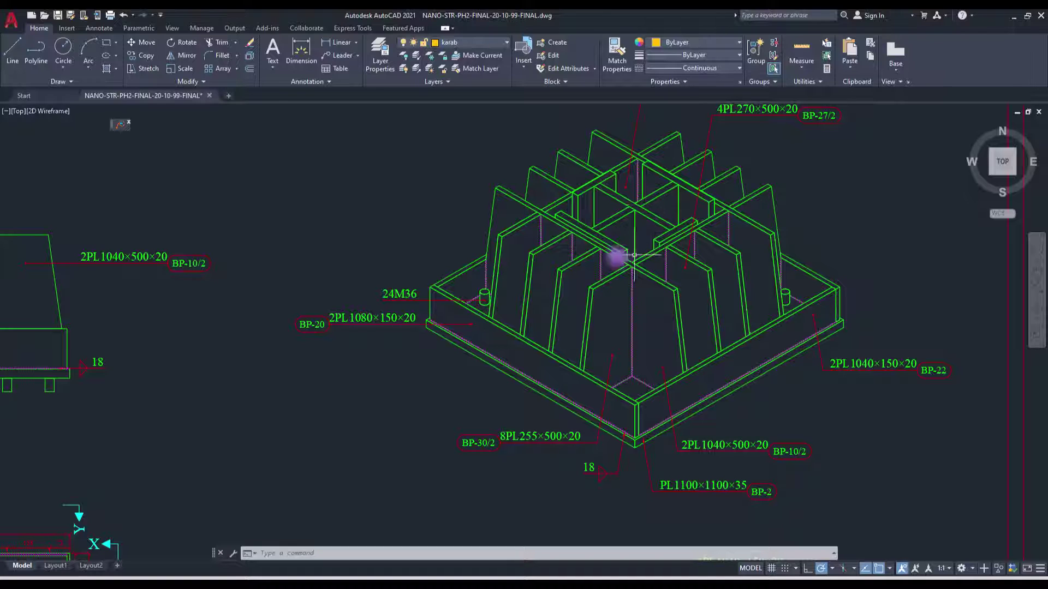
mouse_move(651, 192)
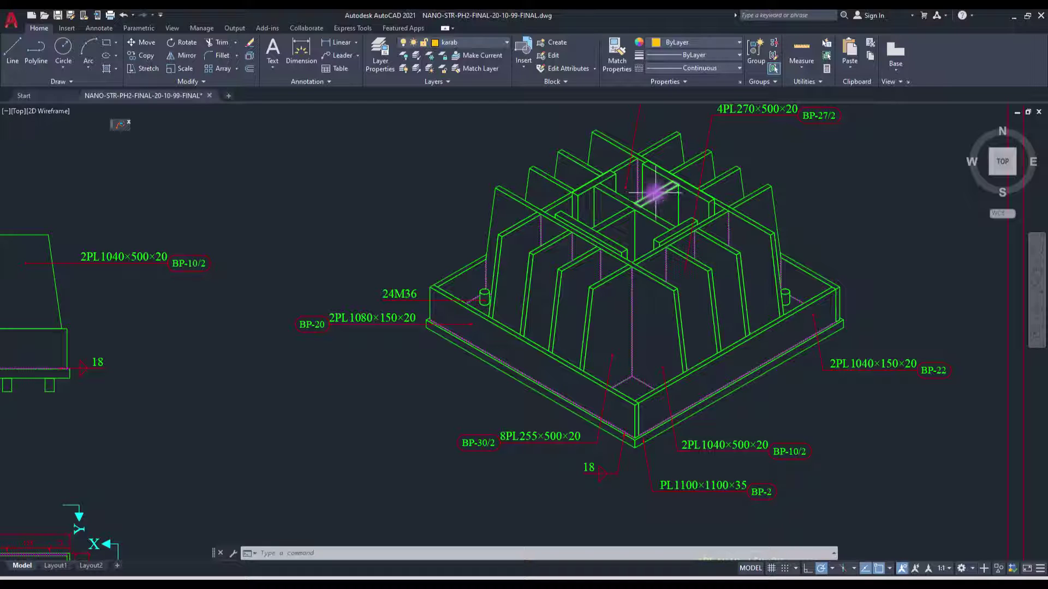
left_click(420, 393)
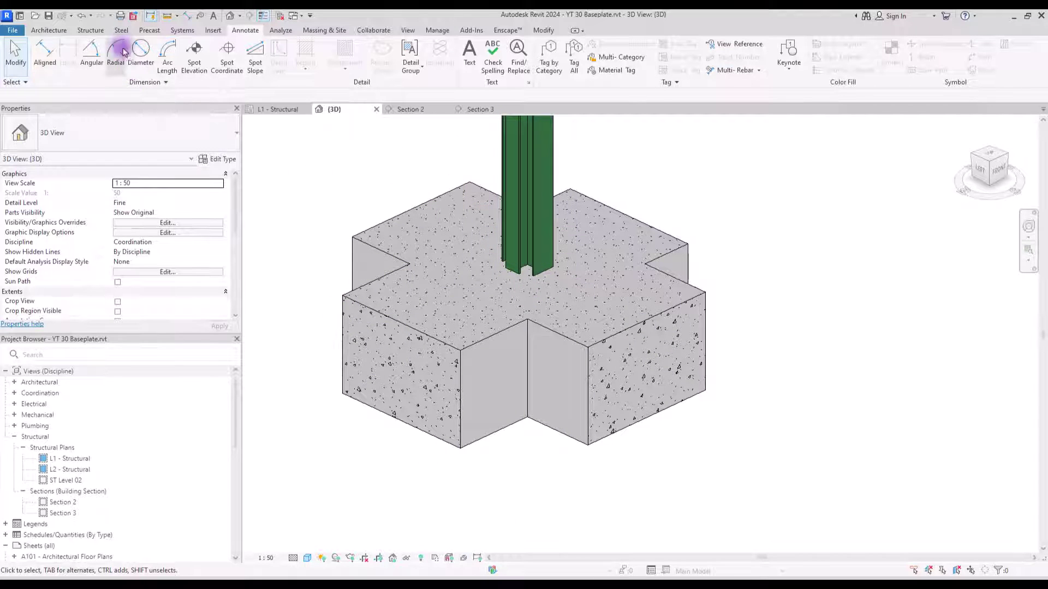
Return to Revit and browse the available steel connections in Structural Connection Settings, closing the dialog without changes
left_click(121, 30)
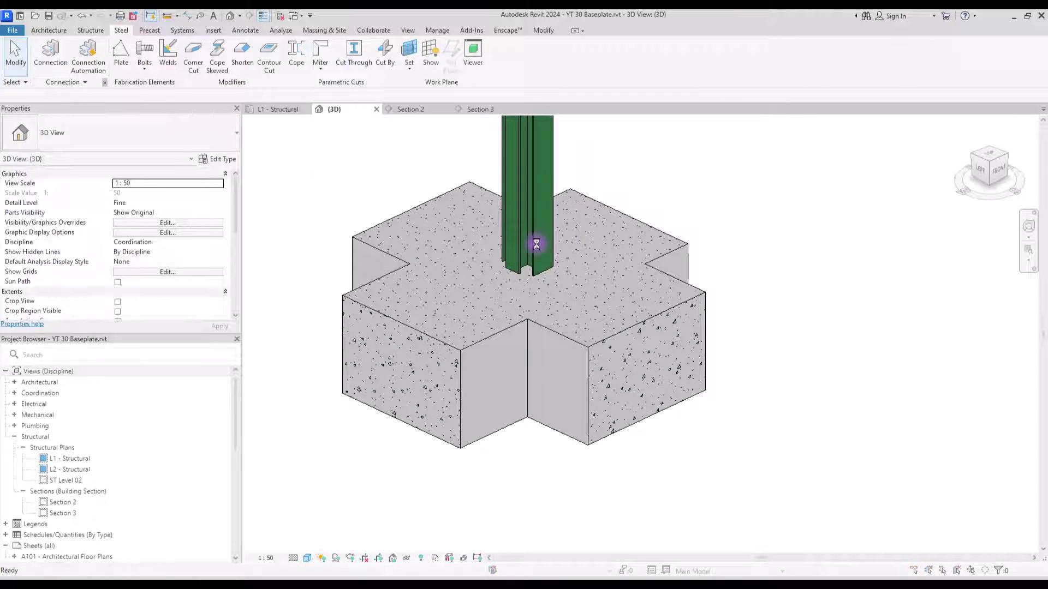
scroll(404, 314, "down", 2)
scroll(405, 309, "down", 5)
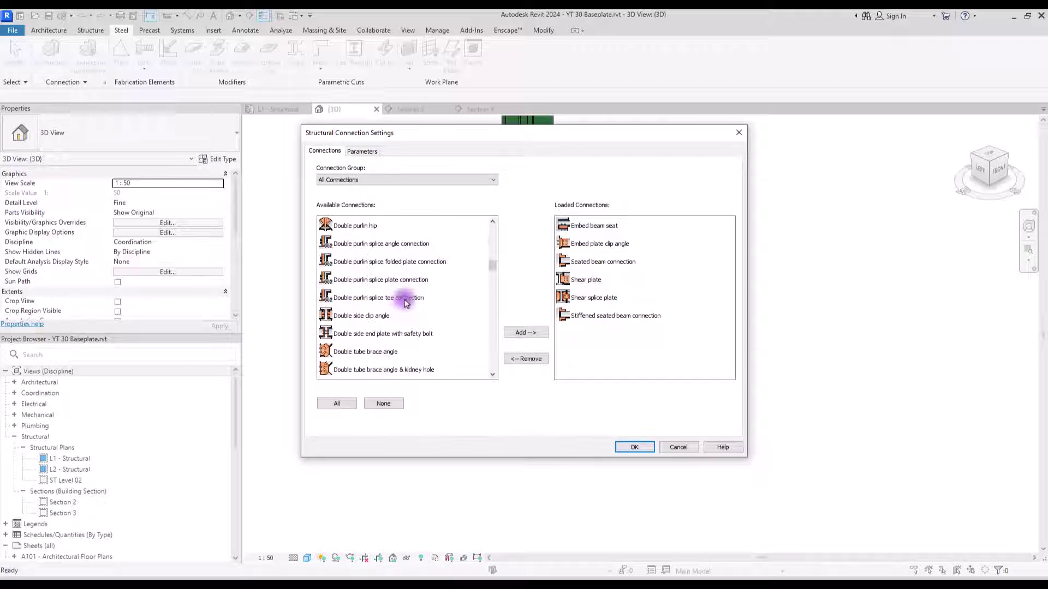
left_click(739, 133)
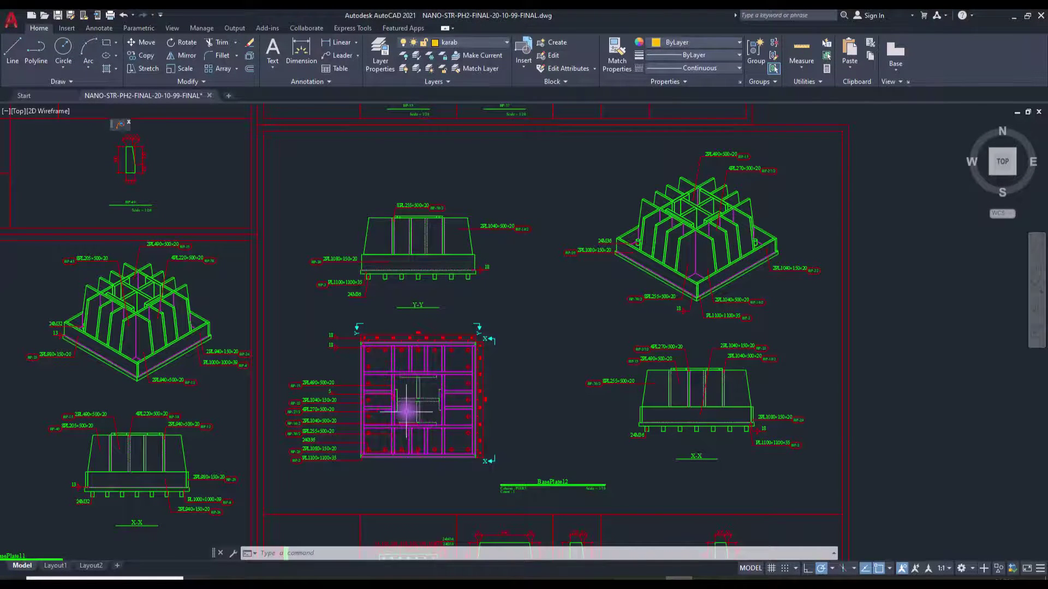
Compare the foundation and column model in Revit with the plate sizes and anchor layout in the AutoCAD base plate plan
scroll(403, 413, "up", 3)
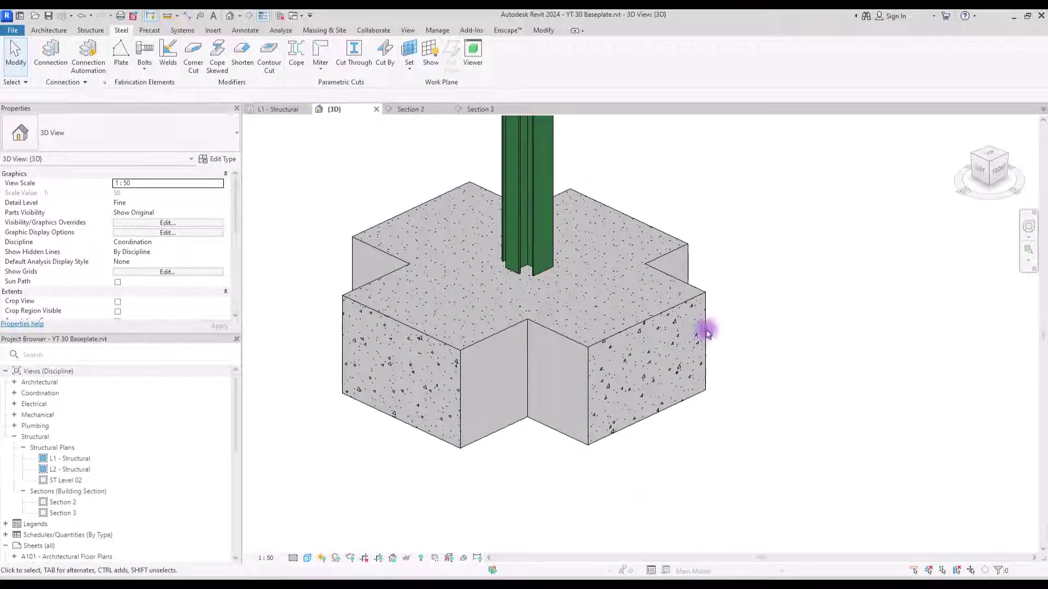
mouse_move(990, 167)
left_mouse_down()
mouse_move(863, 199)
mouse_move(777, 183)
left_mouse_up()
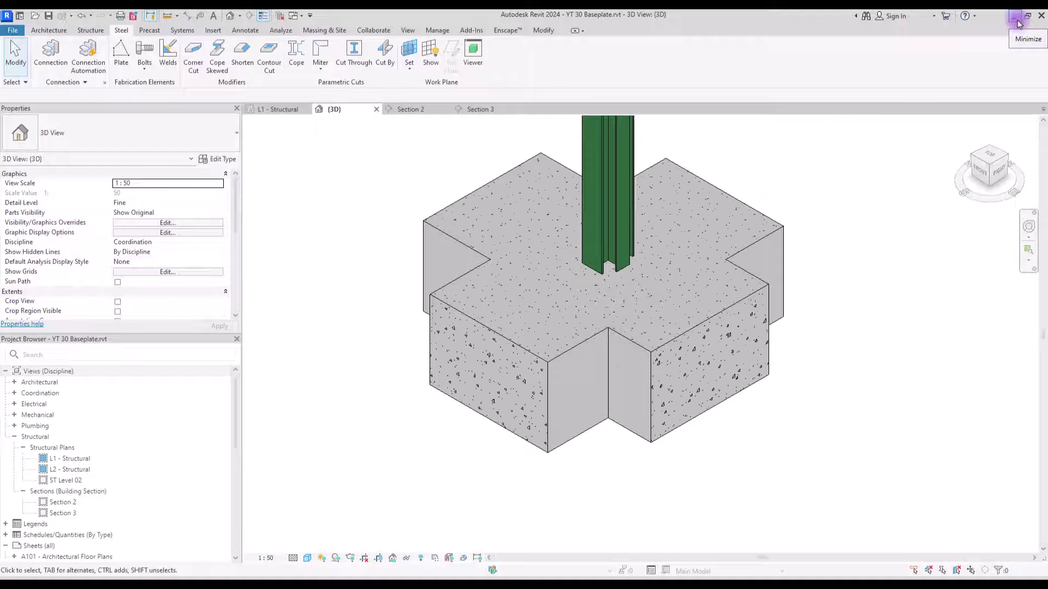
left_click_drag(998, 204, 1002, 140)
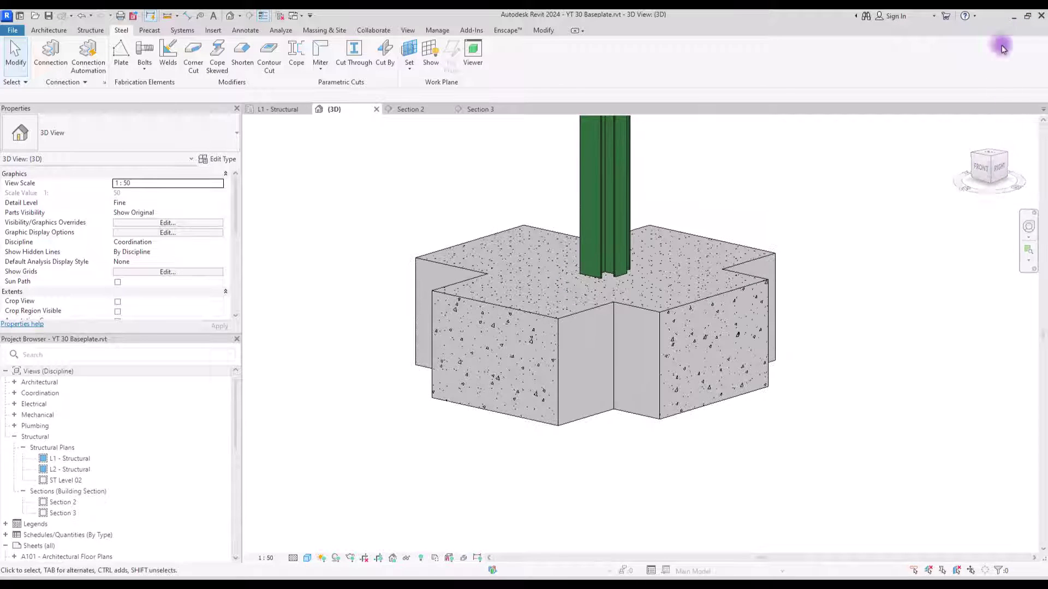
left_click(1012, 16)
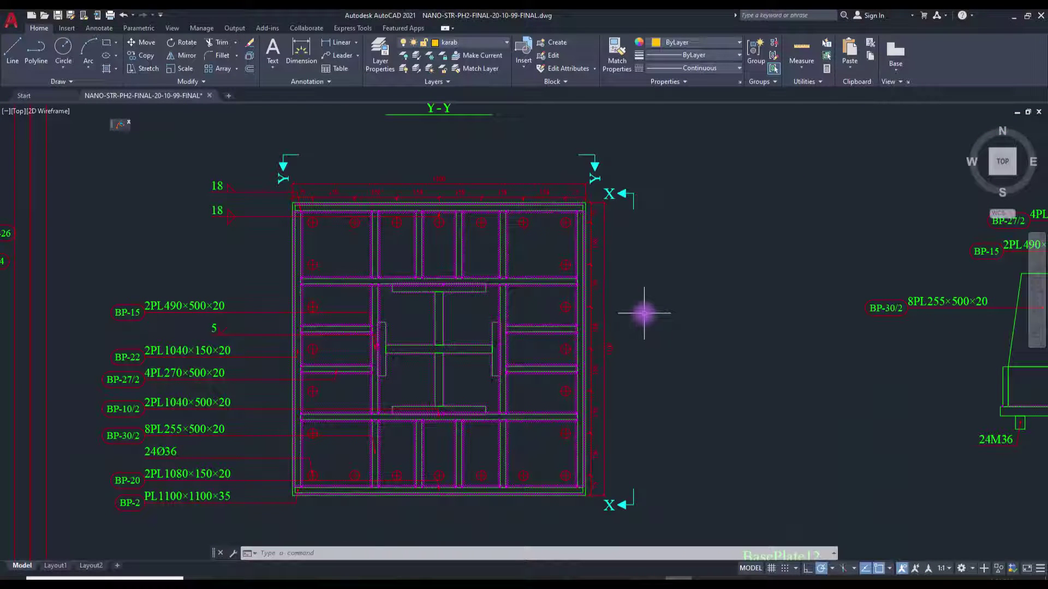
mouse_move(676, 333)
middle_mouse_down()
mouse_move(676, 302)
mouse_move(666, 312)
middle_mouse_up()
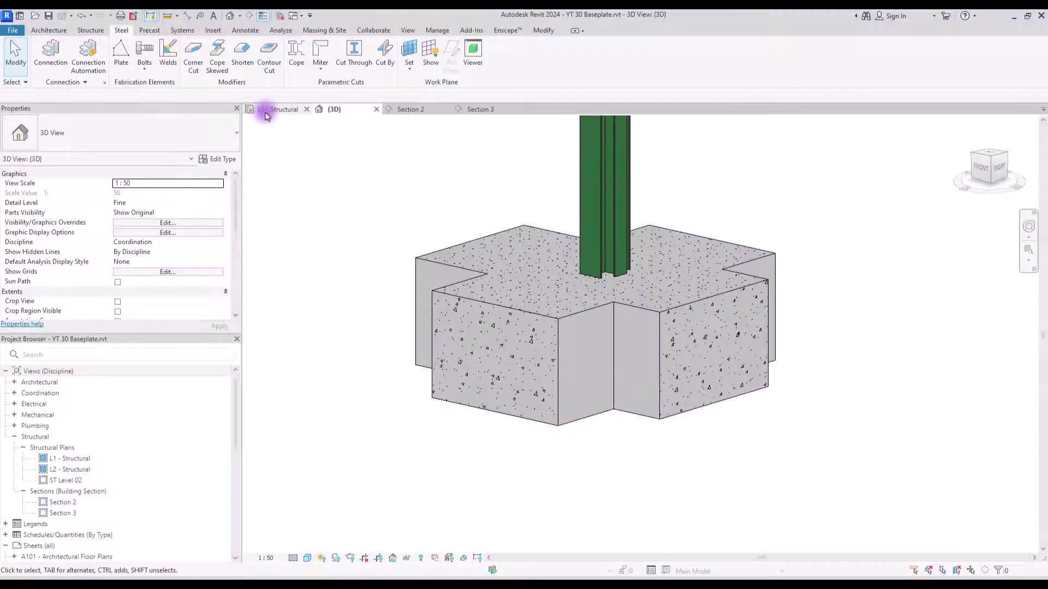
In Revit's L1 - Structural plan, sketch a steel plate rectangle about 1.16 by 1.2 beside the star column
left_click(266, 114)
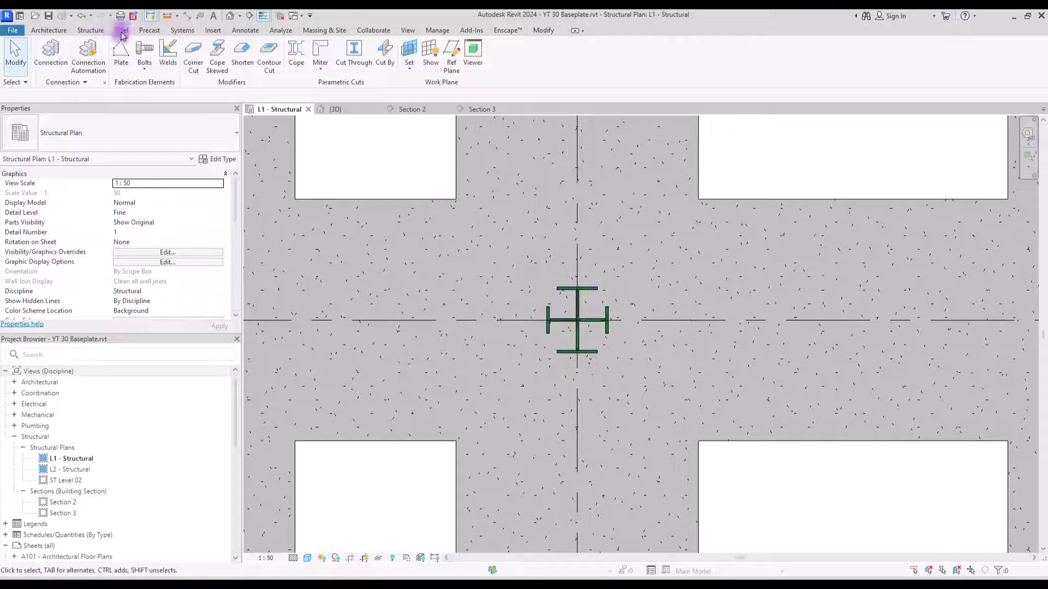
left_click(120, 53)
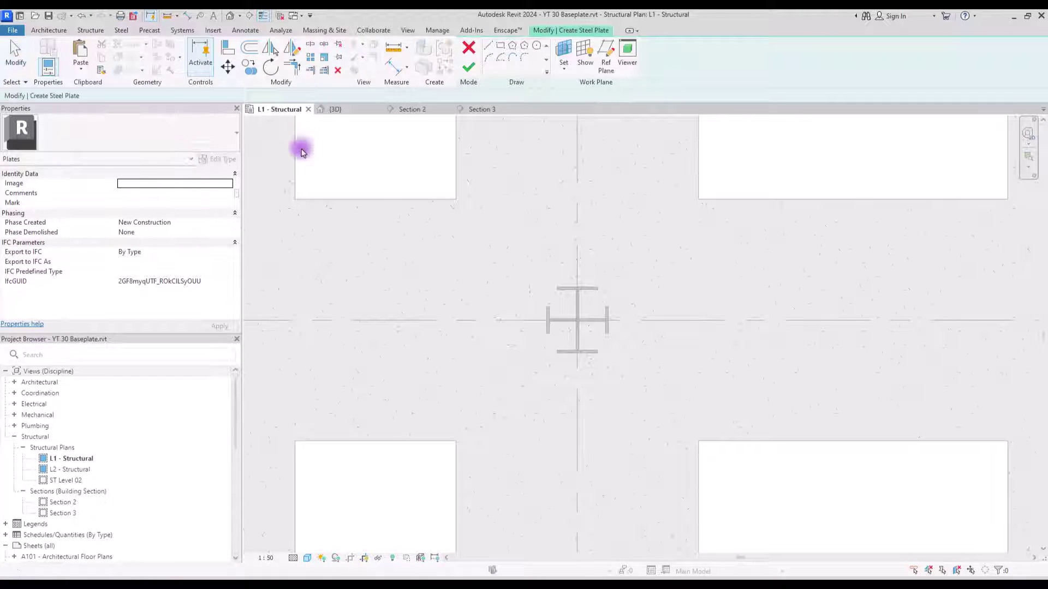
left_click(498, 50)
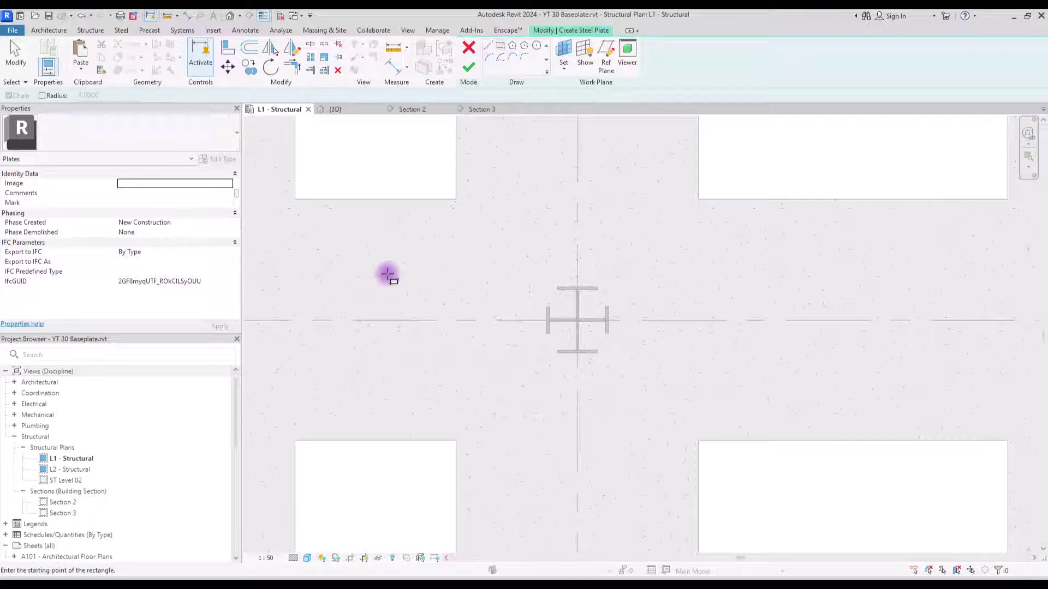
left_click(296, 225)
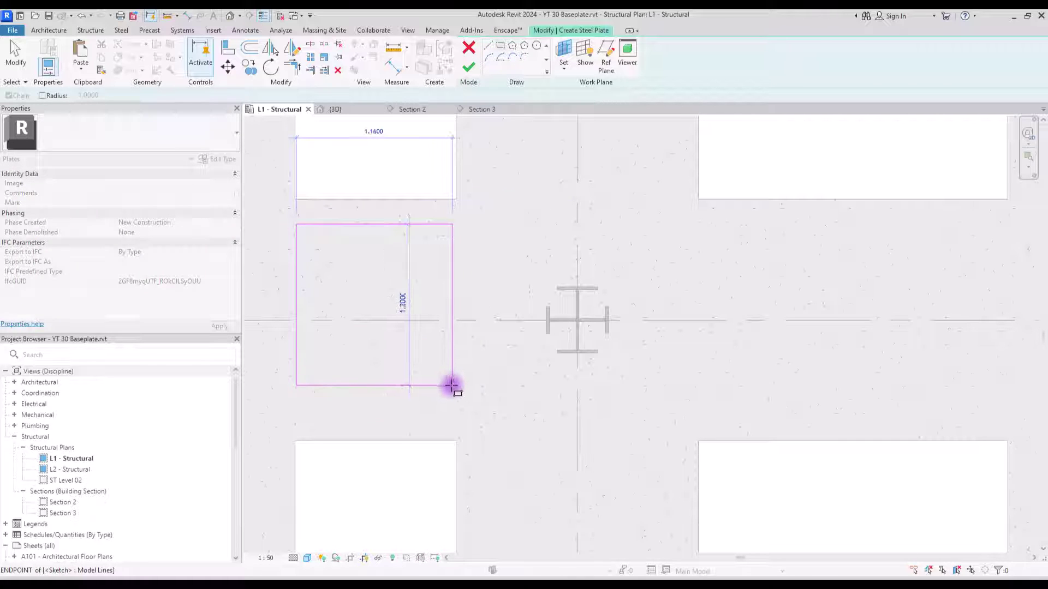
left_click(451, 385)
key("Escape")
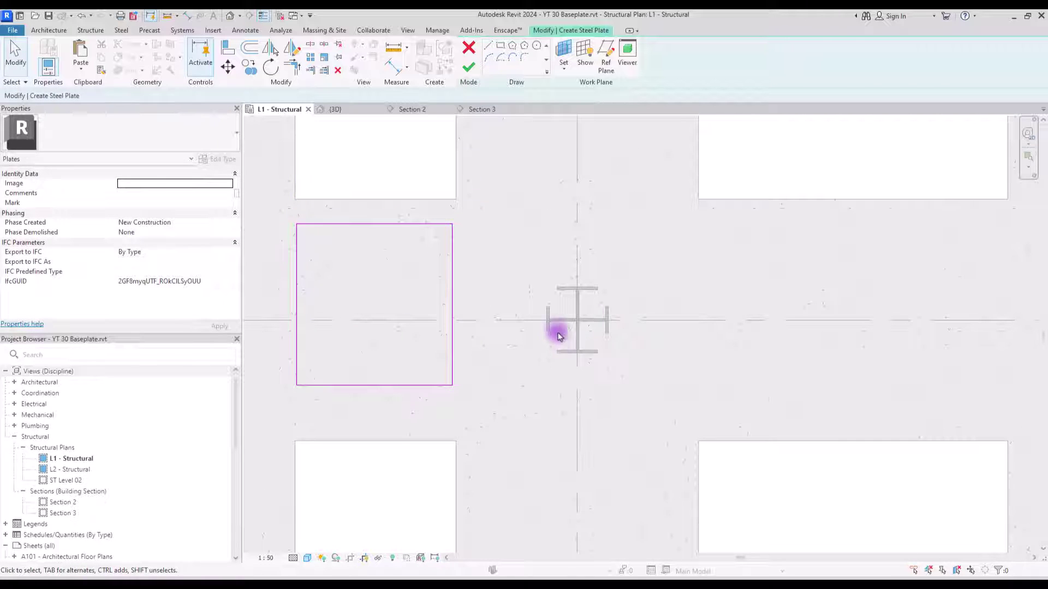
Set the plate sketch's width to 1.1
left_click(297, 279)
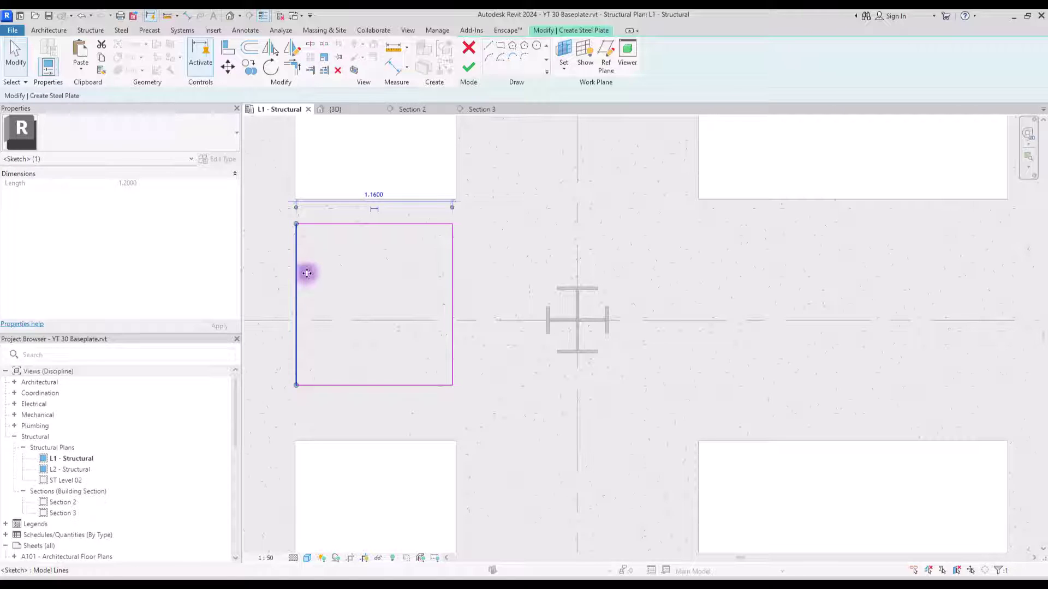
left_click(306, 270)
left_click(296, 268)
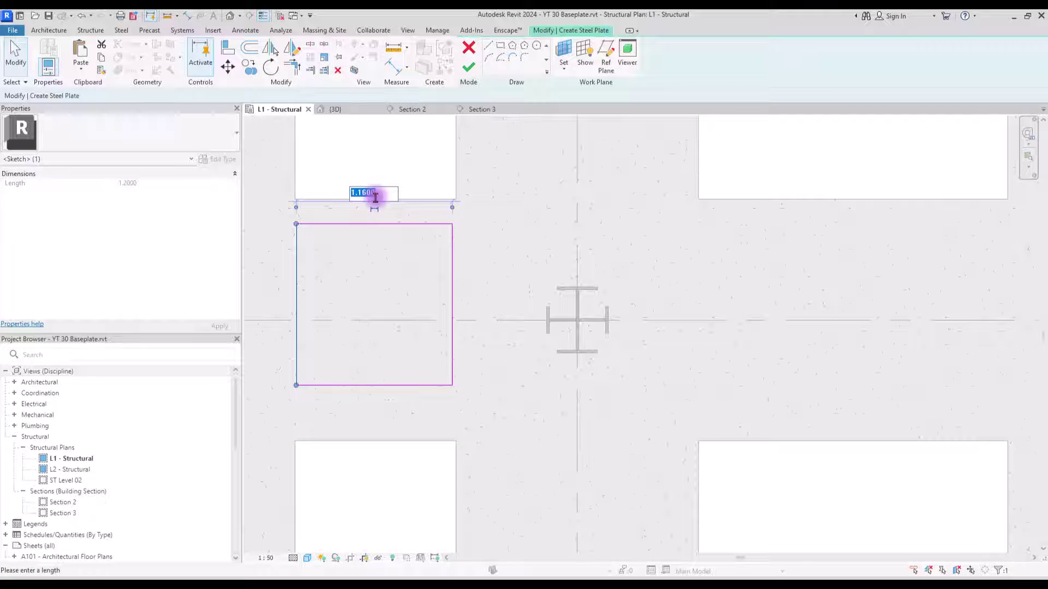
left_click(375, 198)
type("1.1")
key("Return")
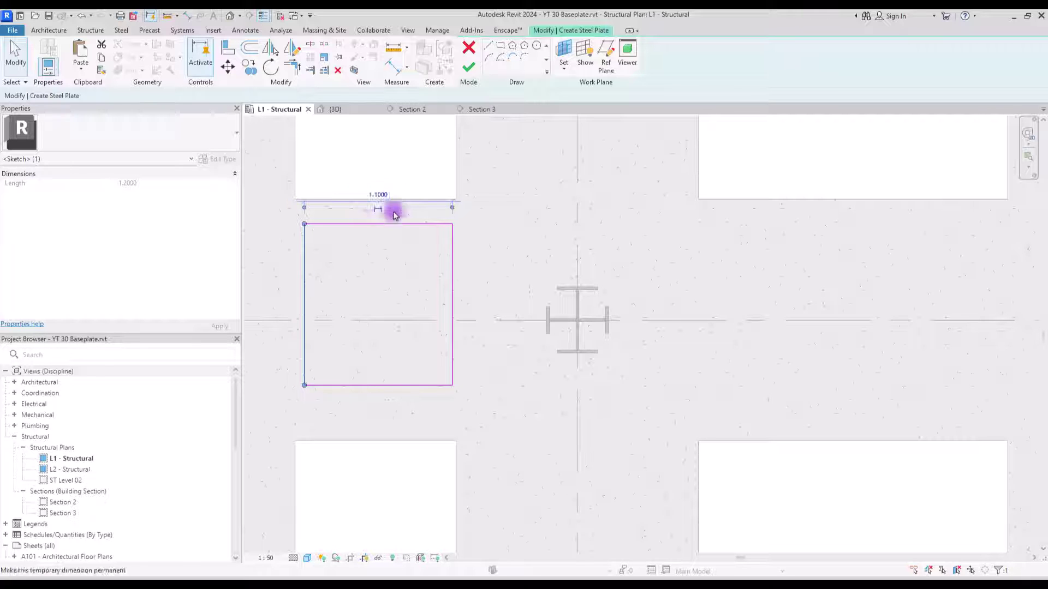
Set the plate sketch's height to 1.1 to make it square
left_click(364, 283)
left_click(363, 223)
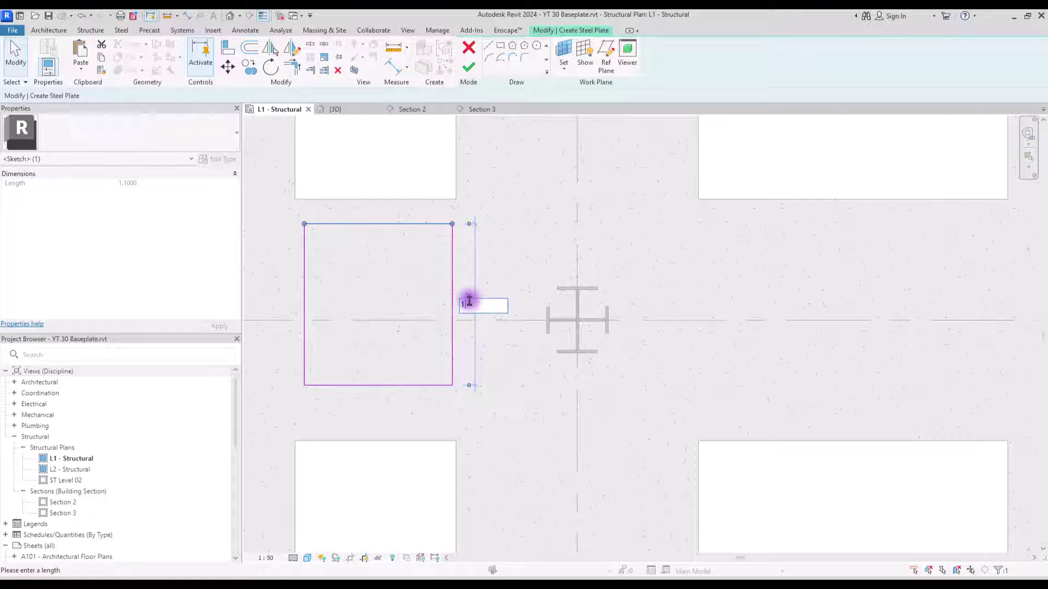
type("1")
key("Return")
left_click(500, 243)
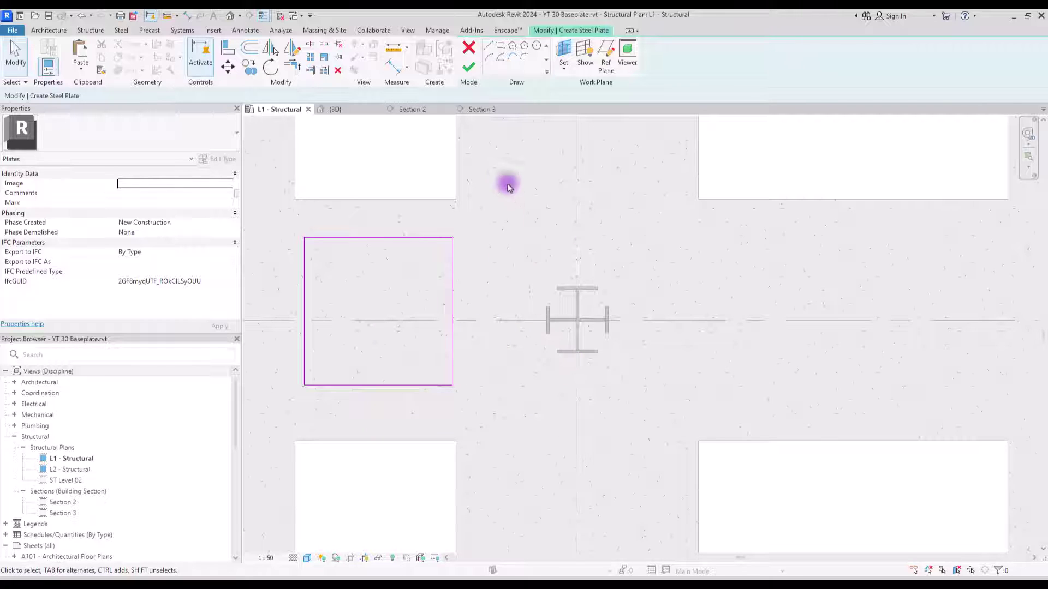
Draw a diagonal helper line between opposite corners of the square plate sketch
left_click(489, 53)
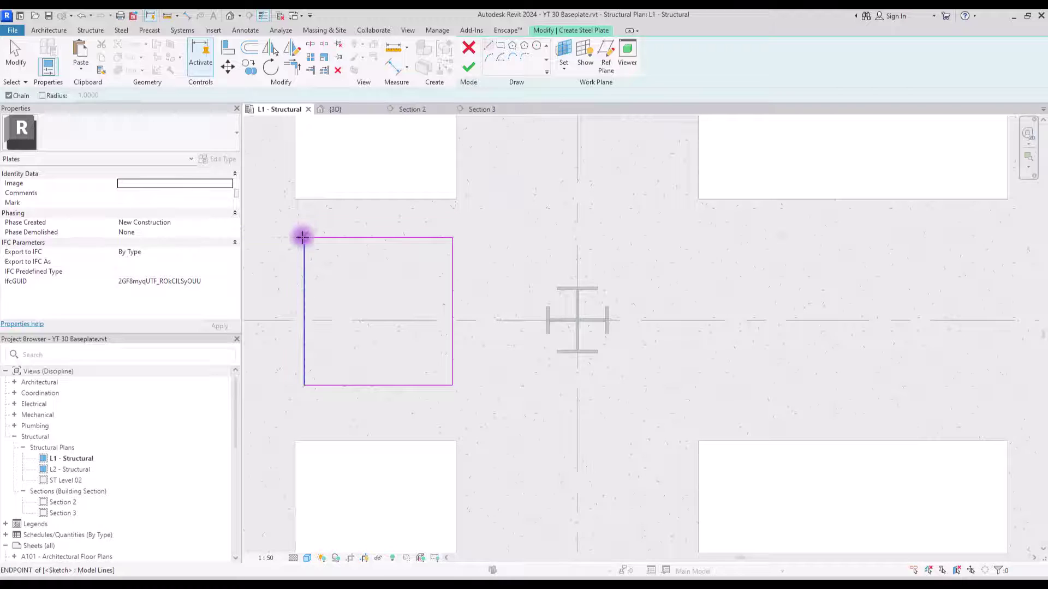
left_click(304, 237)
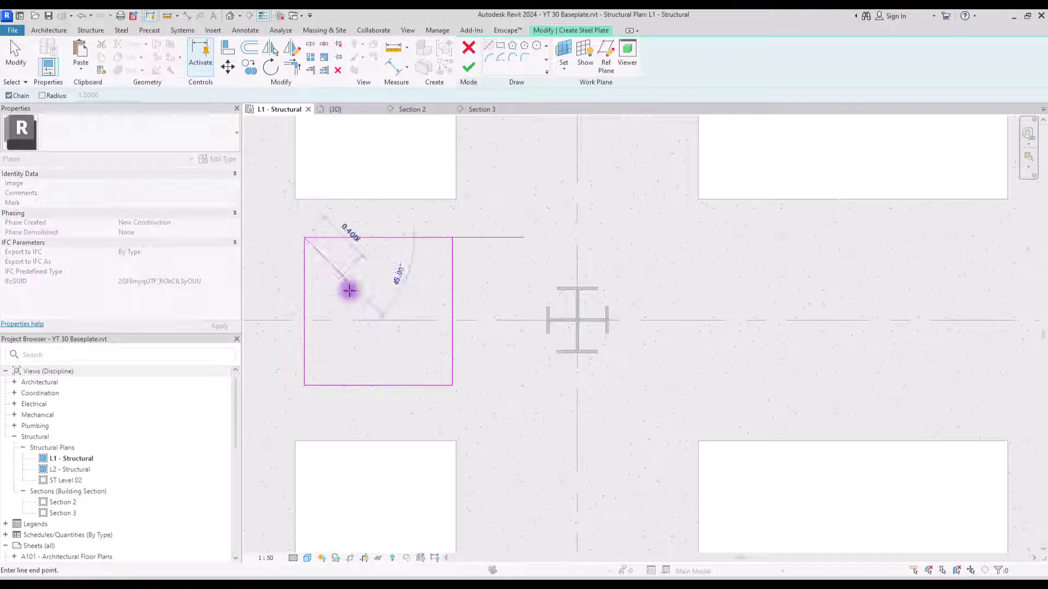
left_click(452, 384)
key("Escape")
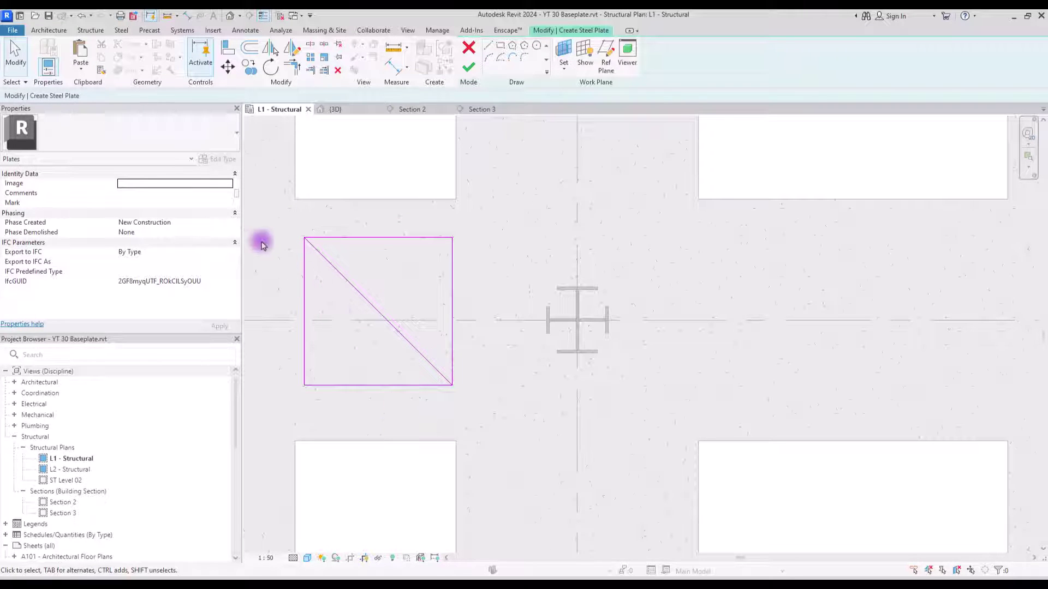
Move the whole plate sketch from the diagonal's midpoint to the centre point of the star column
left_click_drag(277, 221, 458, 394)
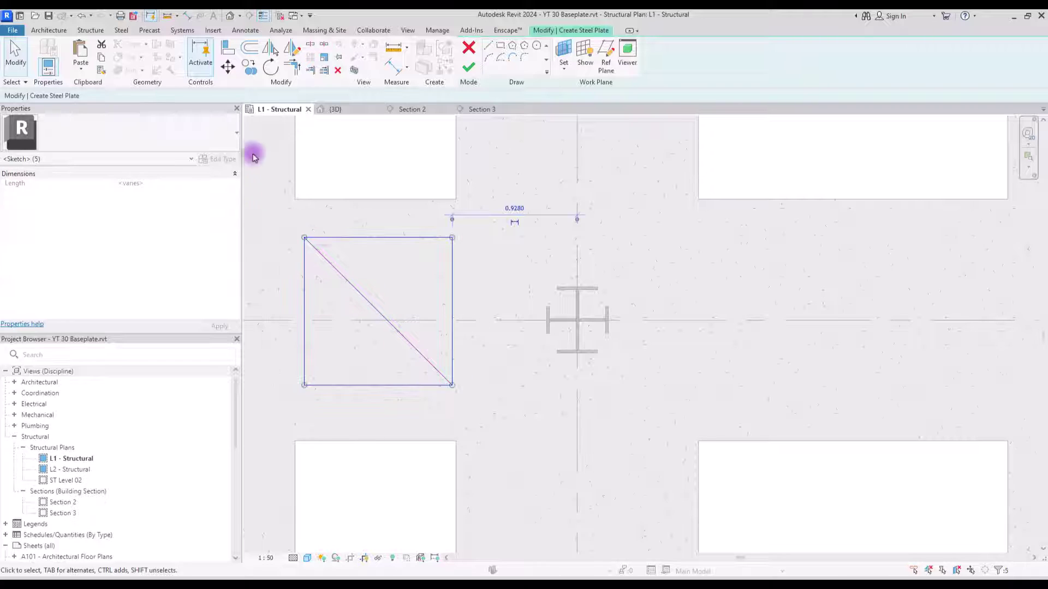
left_click(230, 70)
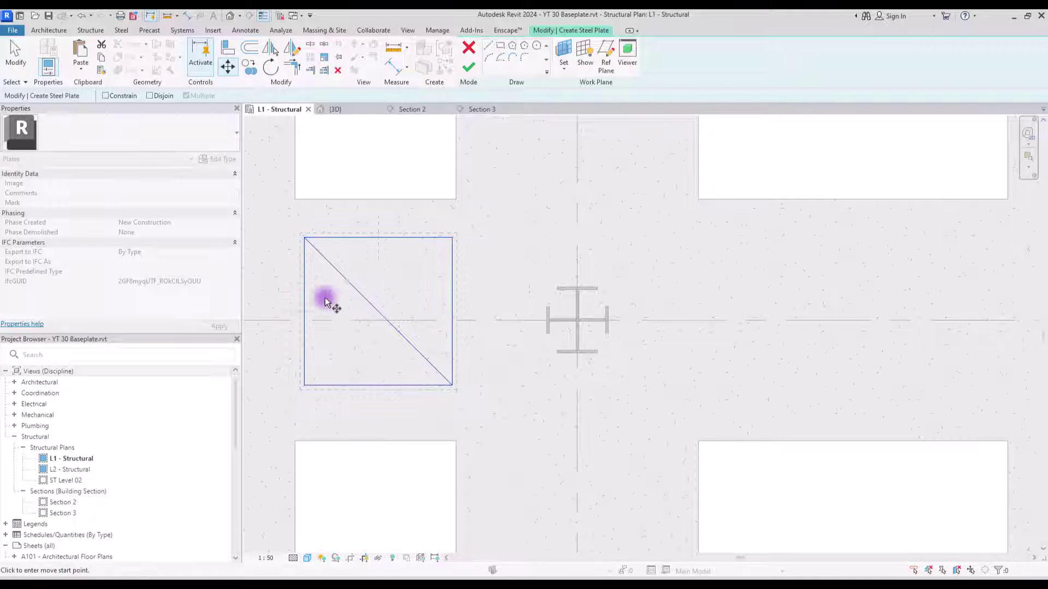
left_click(378, 316)
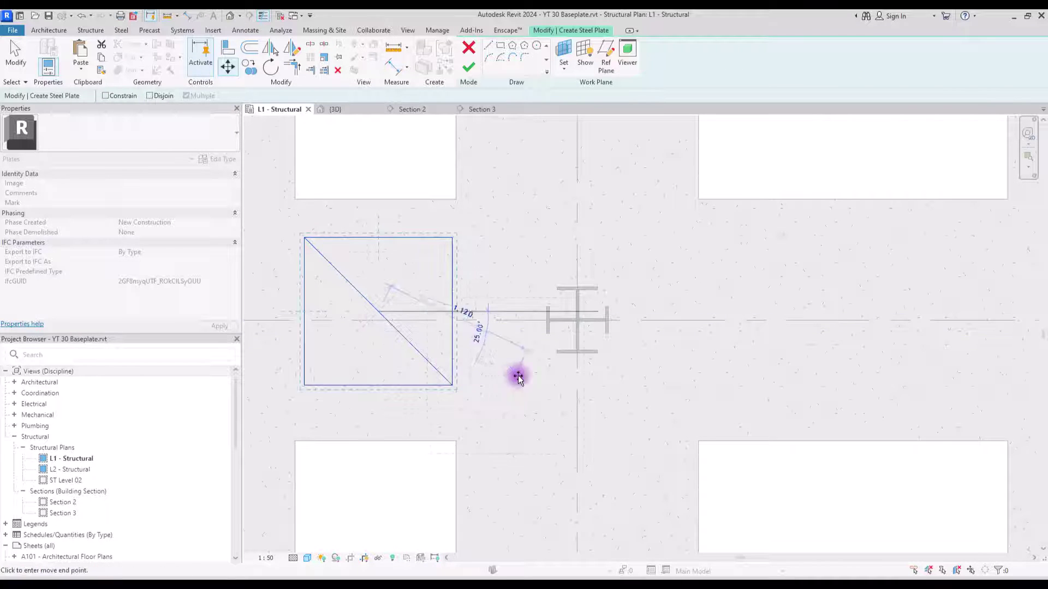
scroll(583, 337, "up", 5)
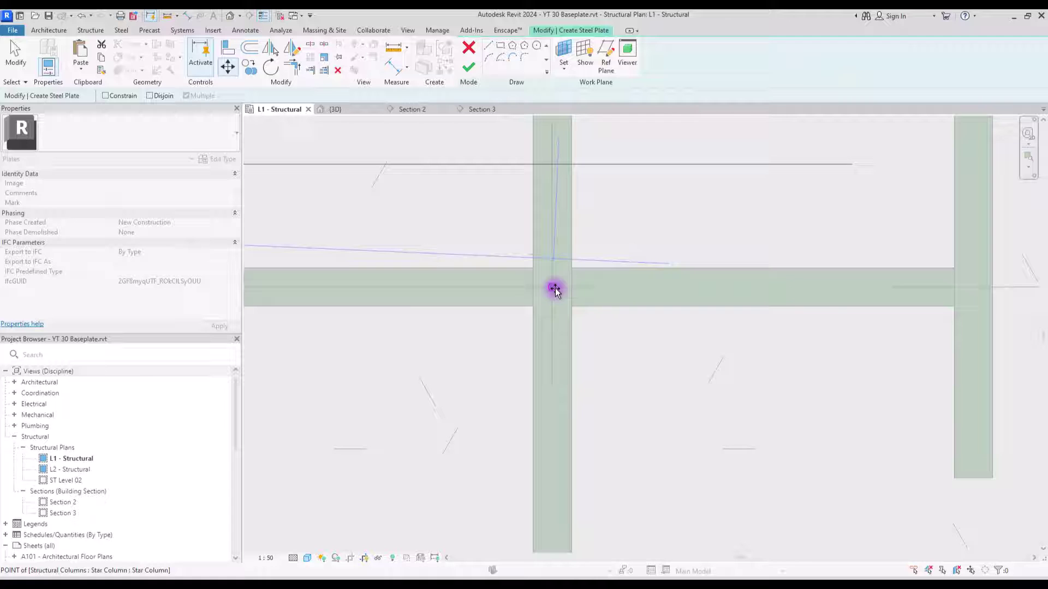
left_click(614, 288)
Delete the diagonal helper line and finish the steel plate sketch
scroll(615, 288, "down", 5)
left_click(496, 273)
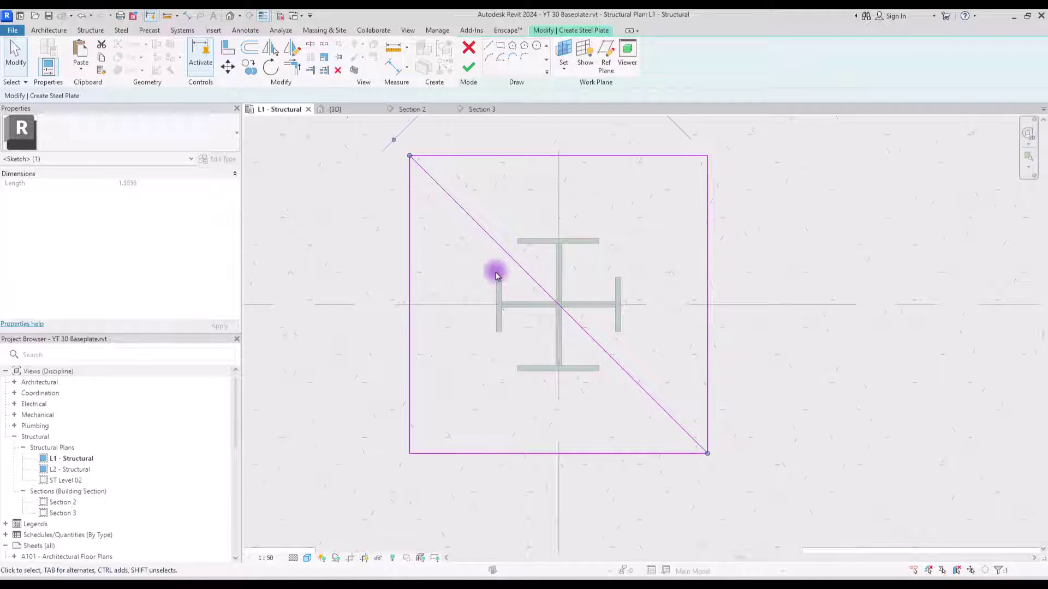
key("Delete")
left_click(469, 76)
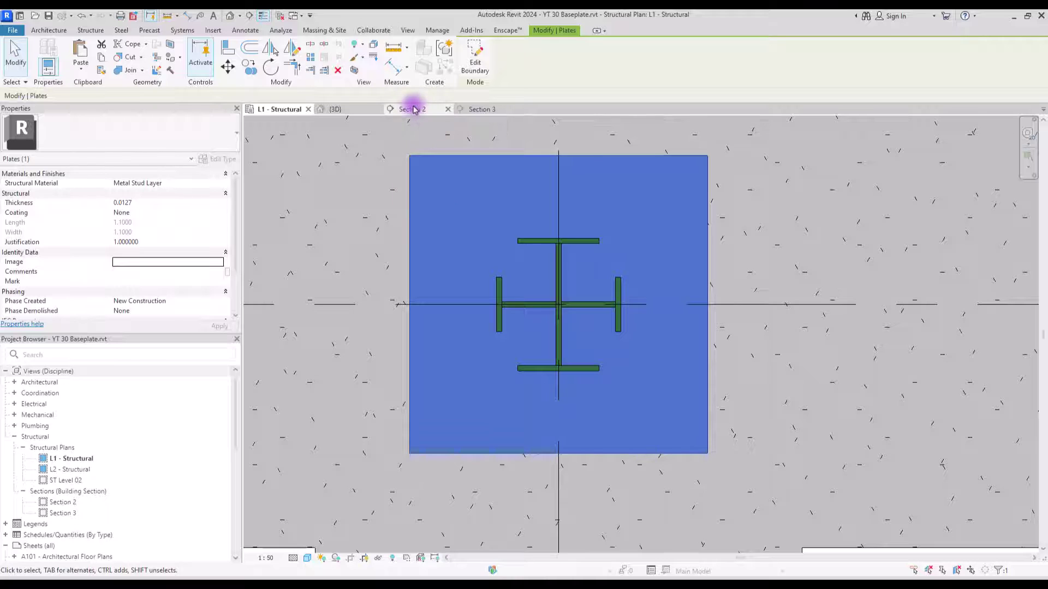
In Section 2, set the base plate's thickness to 0.035, following the PL1100×1100×35 callout in the AutoCAD drawing
left_click(413, 109)
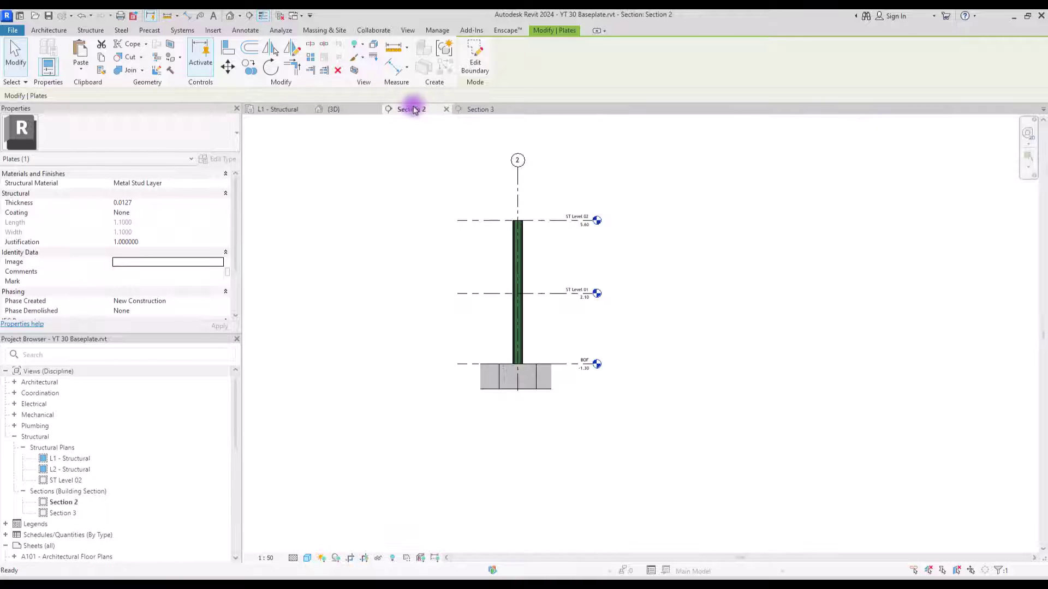
scroll(519, 369, "up", 6)
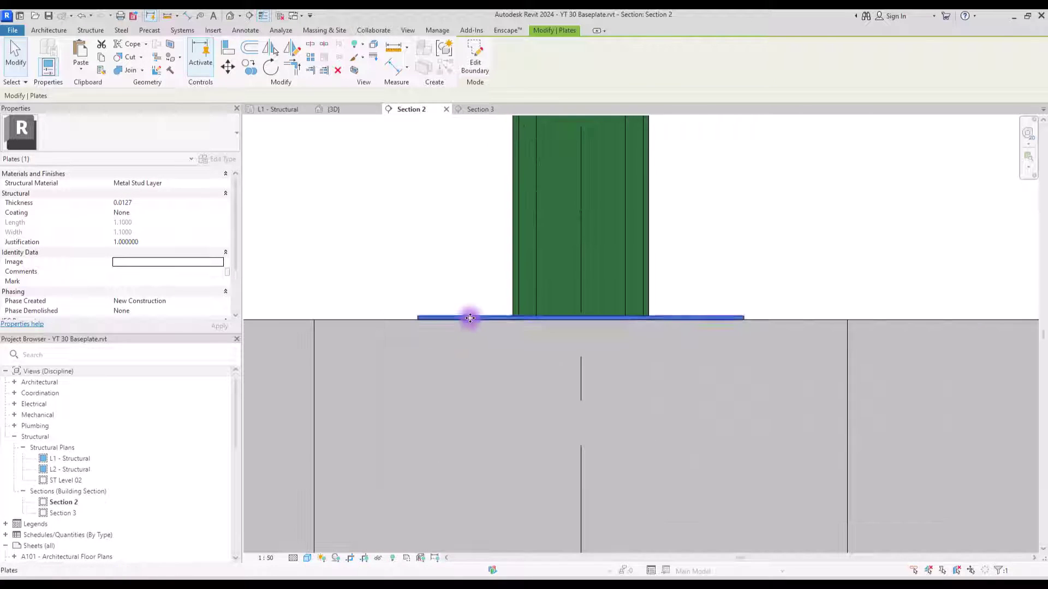
scroll(470, 319, "up", 2)
left_click(466, 289)
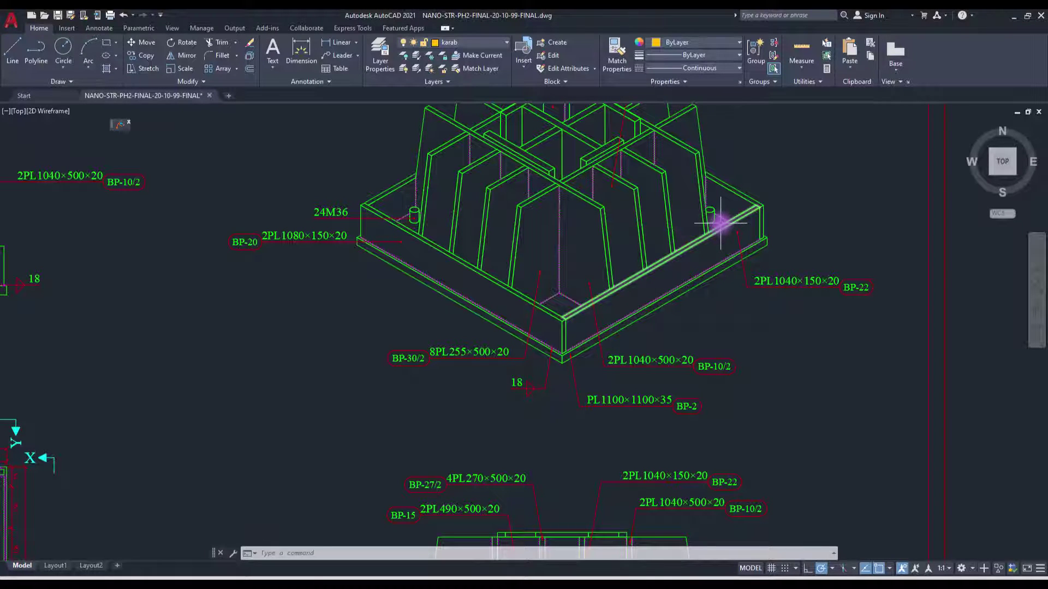
scroll(632, 404, "up", 5)
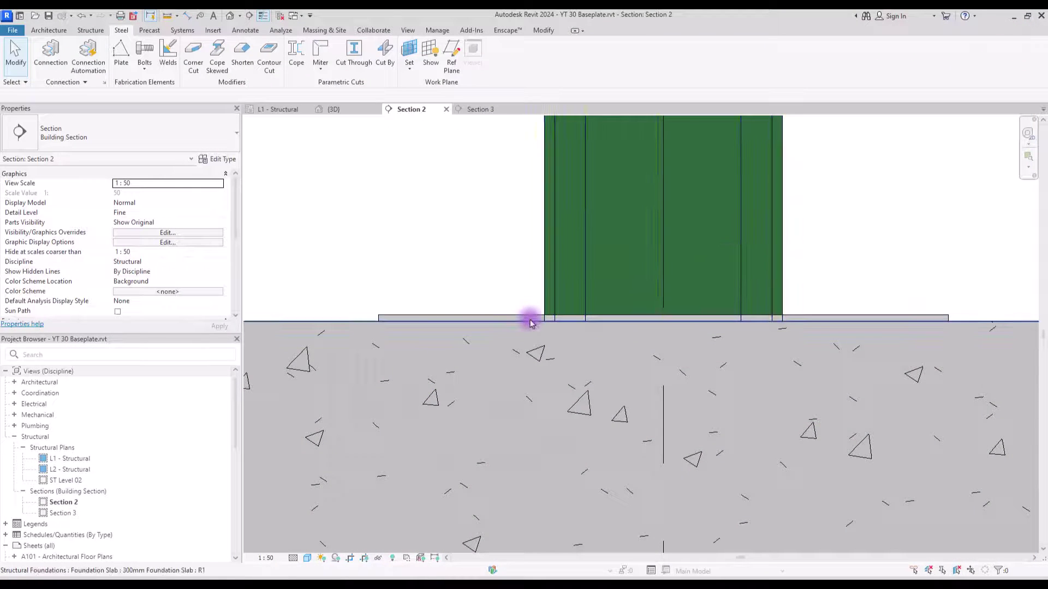
left_click(530, 319)
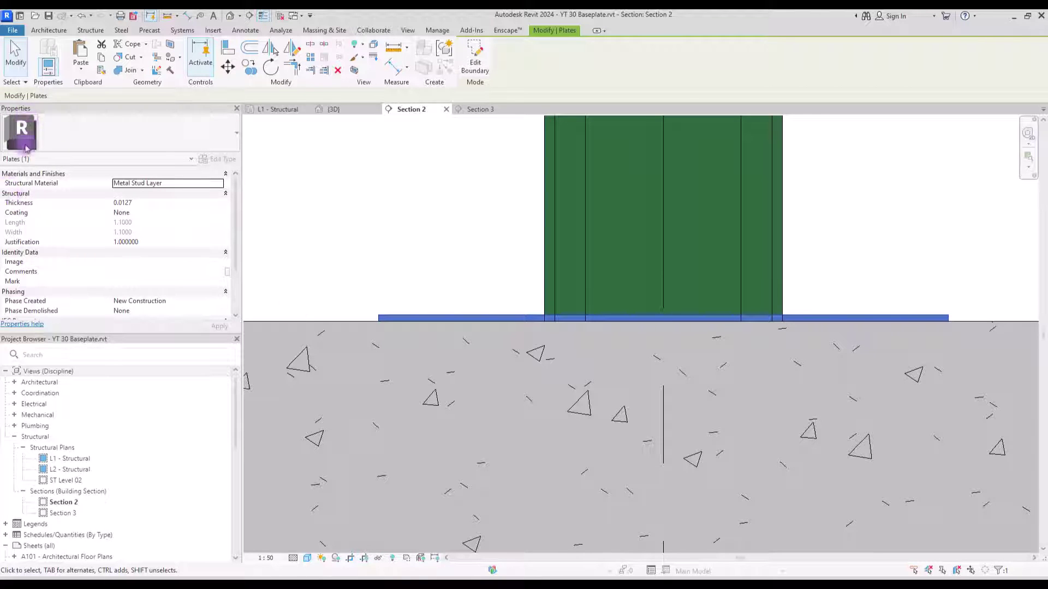
left_click_drag(122, 203, 163, 207)
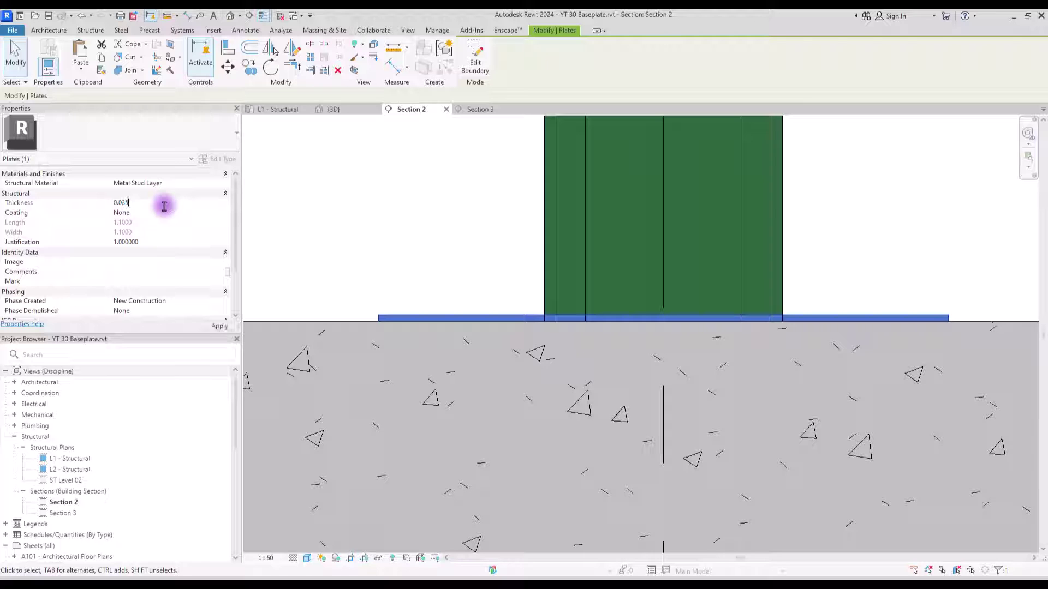
left_click(397, 222)
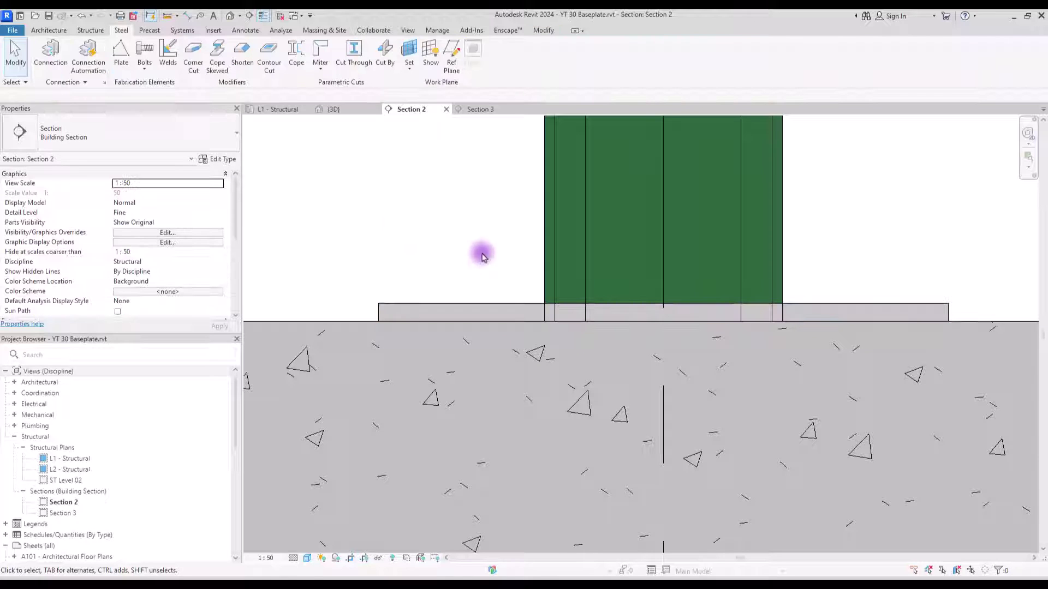
Set the star column's base offset to 0.035 so it starts on top of the base plate
left_click(552, 273)
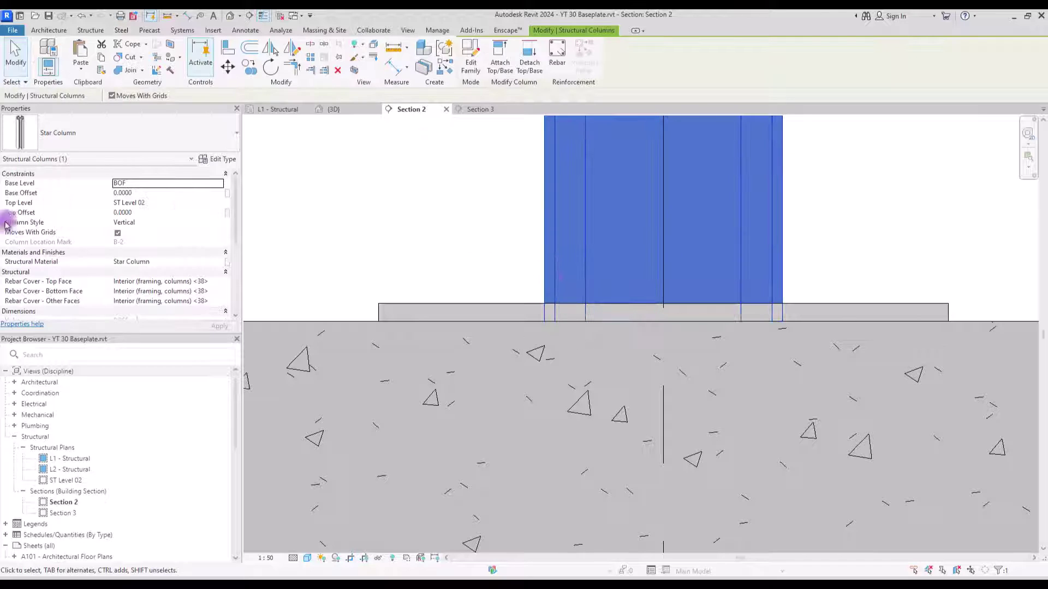
left_click(131, 194)
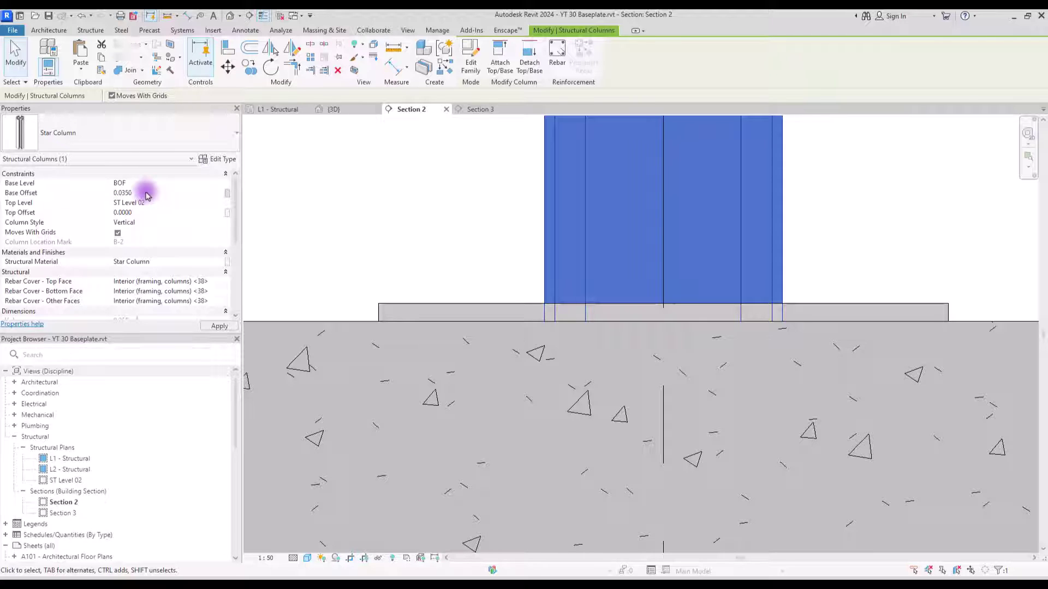
left_click(510, 233)
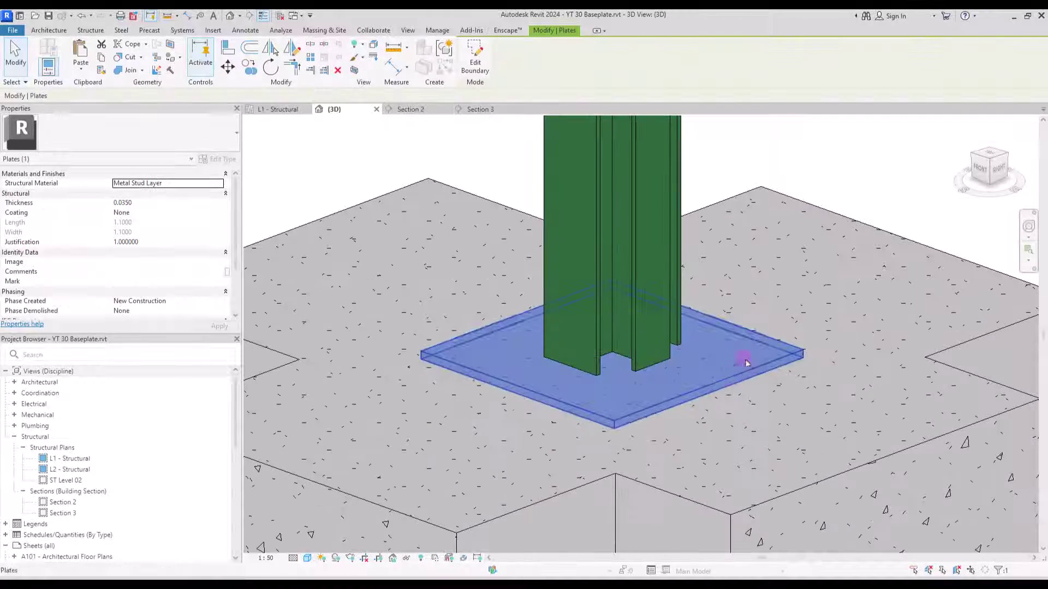
In the 3D view, change the shading colour of the base plate's Metal Stud Layer material to light salmon
left_click(858, 168)
left_click(730, 382)
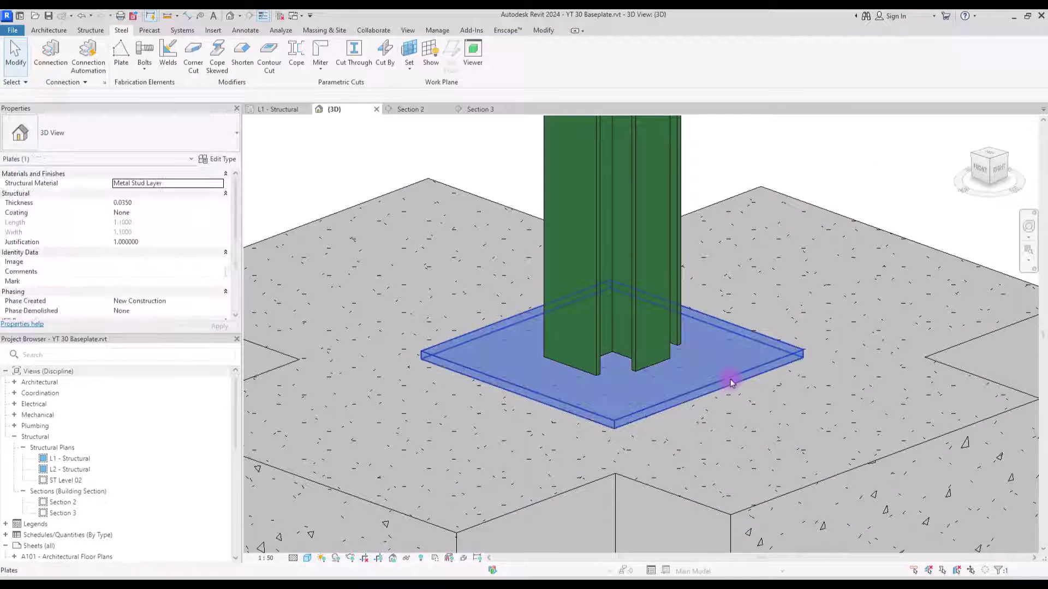
left_click(208, 182)
left_click(221, 183)
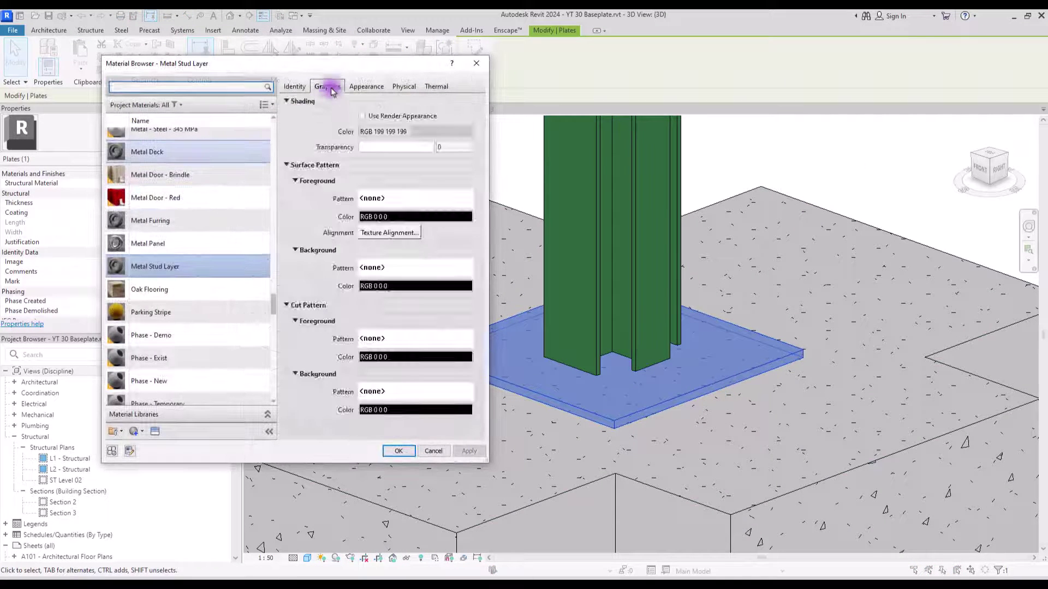
left_click(436, 133)
left_click_drag(324, 229, 318, 188)
left_click(339, 356)
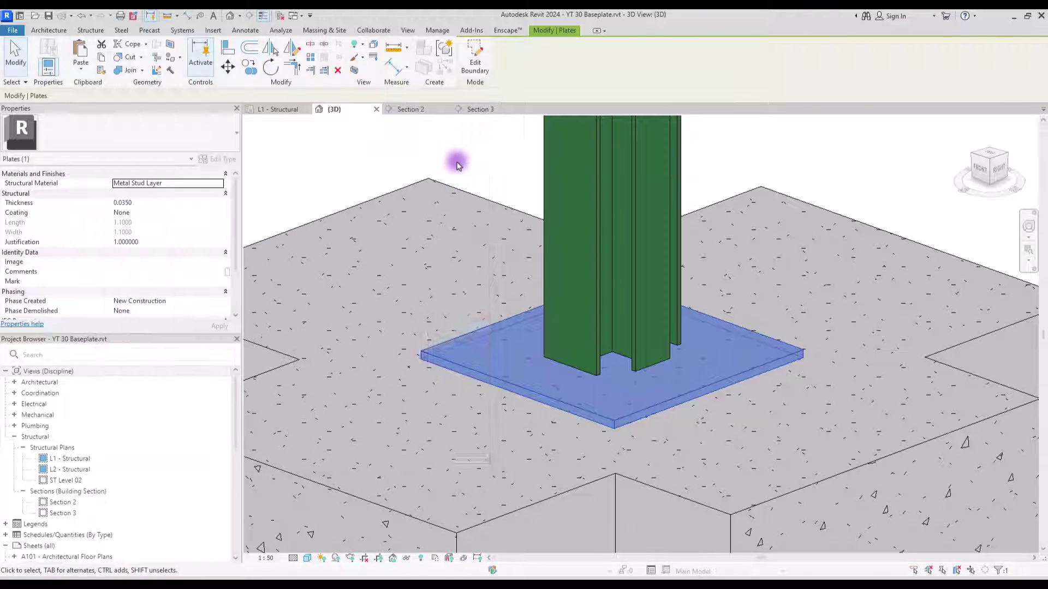
left_click(456, 159)
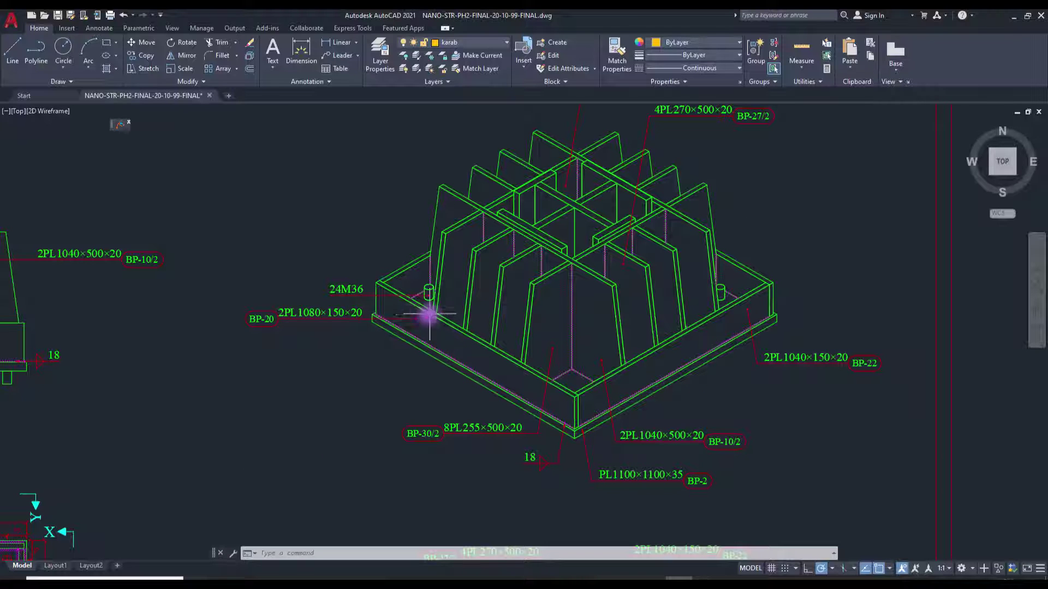
Switch to the AutoCAD drawing and examine the BP-20 edge plate callout and its part detail for the dimensions
scroll(382, 322, "up", 2)
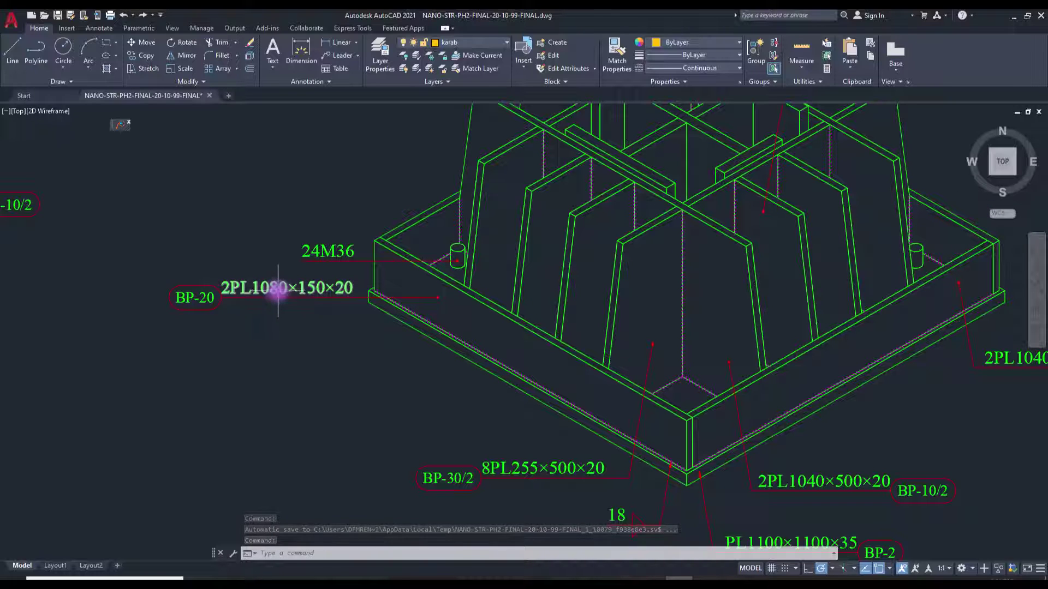
mouse_move(277, 289)
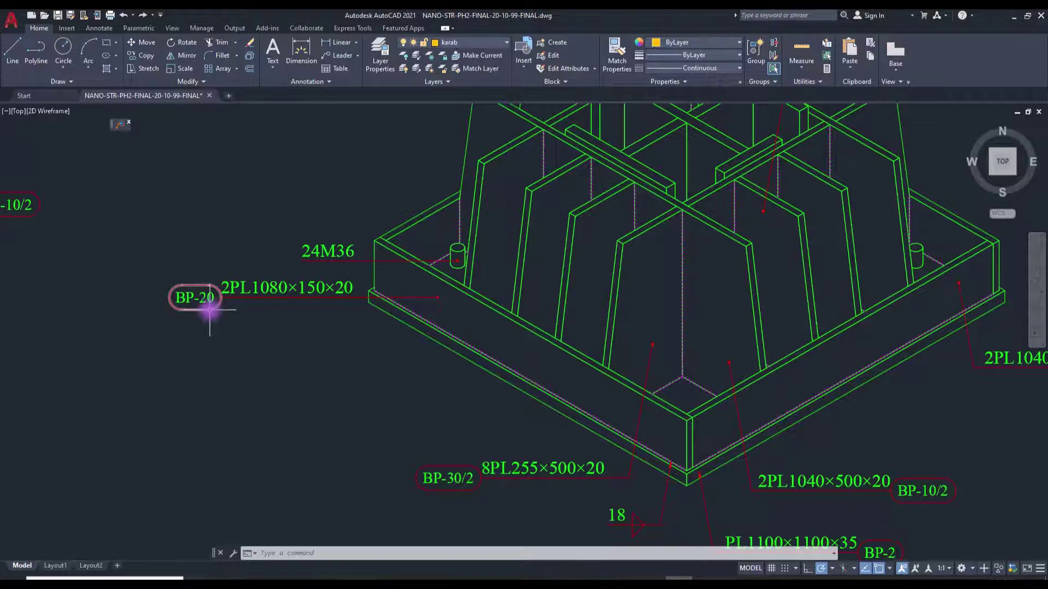
scroll(381, 294, "down", 4)
middle_click_drag(400, 410, 534, 108)
middle_click_drag(444, 436, 525, 143)
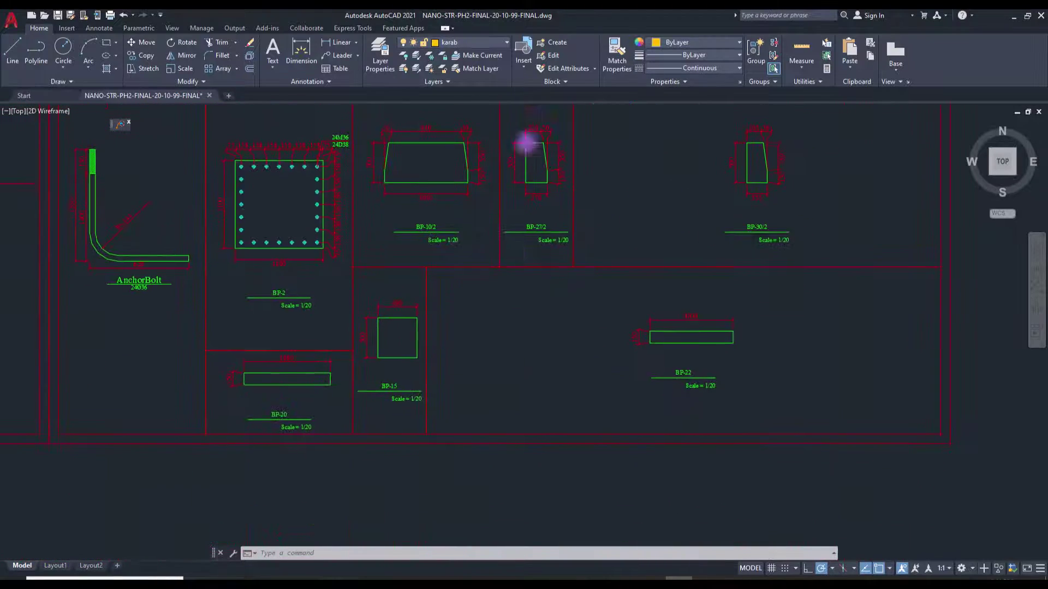
scroll(497, 349, "up", 5)
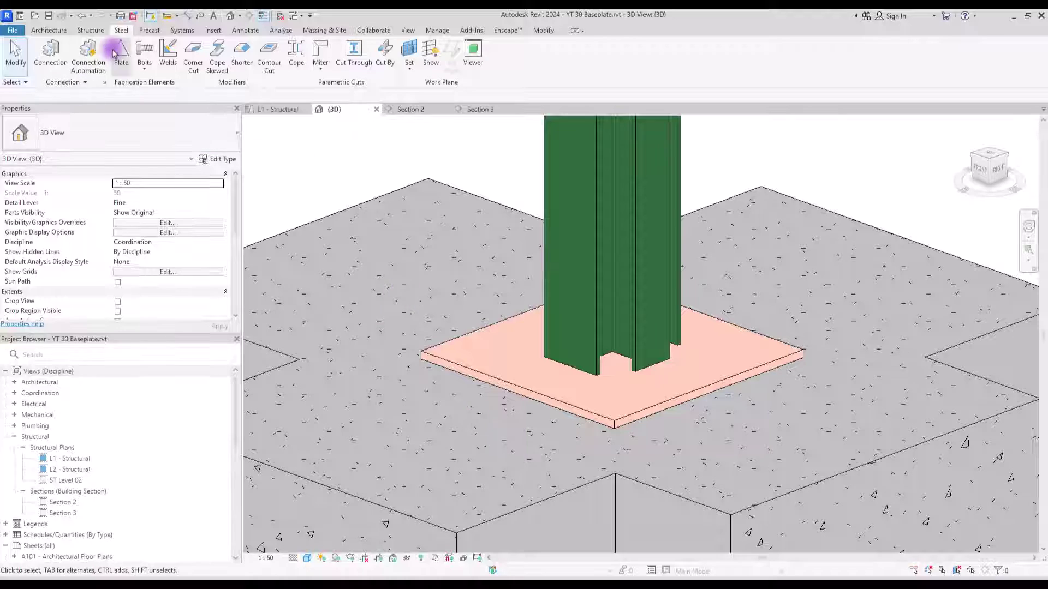
Switch to Revit, start a new steel plate on the outer face of the star column's front flange, and show its work plane
left_click(116, 52)
left_click(564, 52)
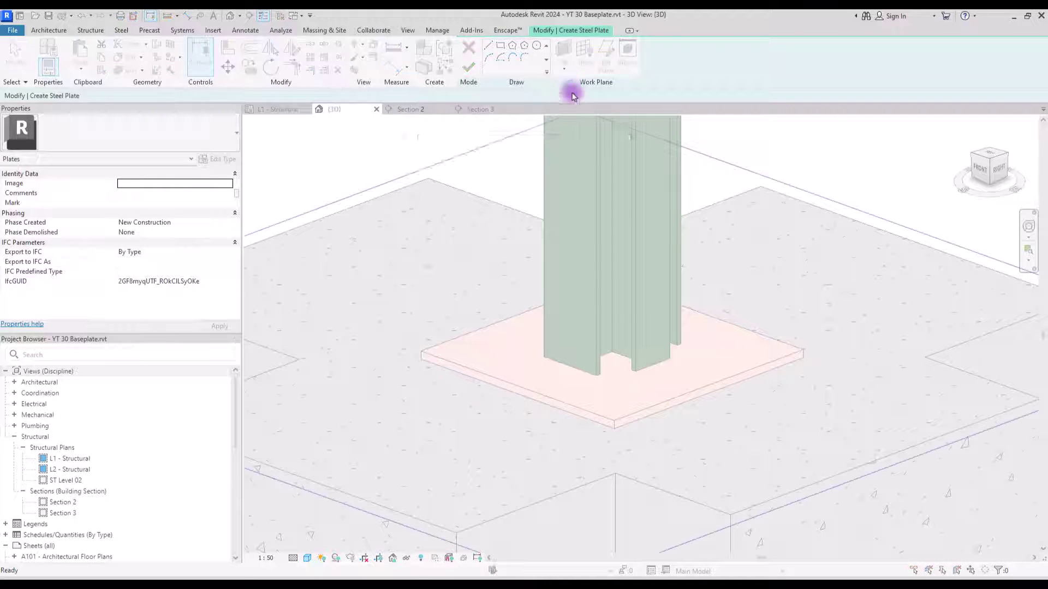
left_click(517, 292)
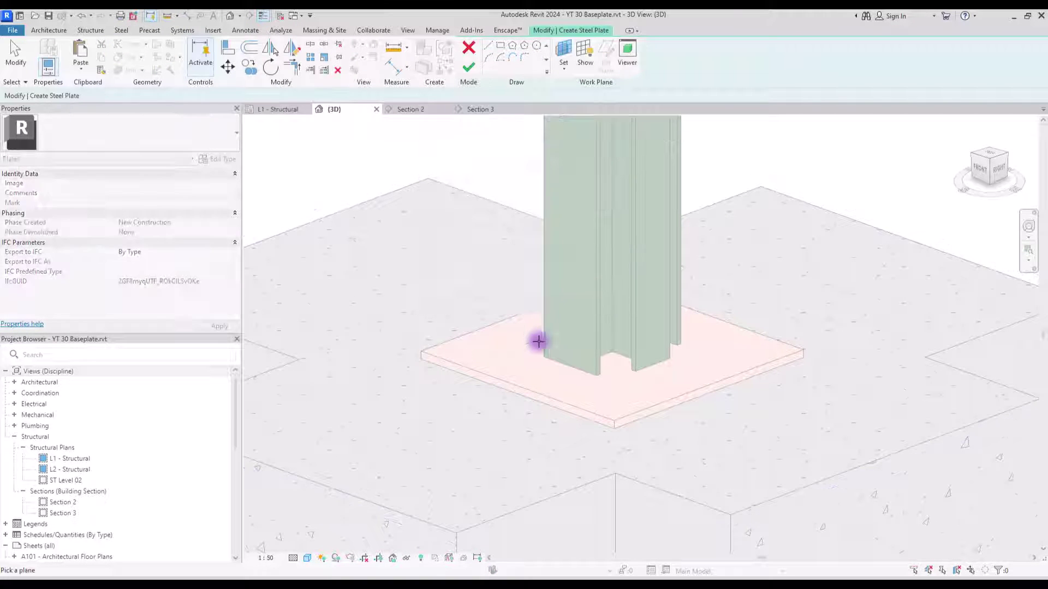
left_click(555, 359)
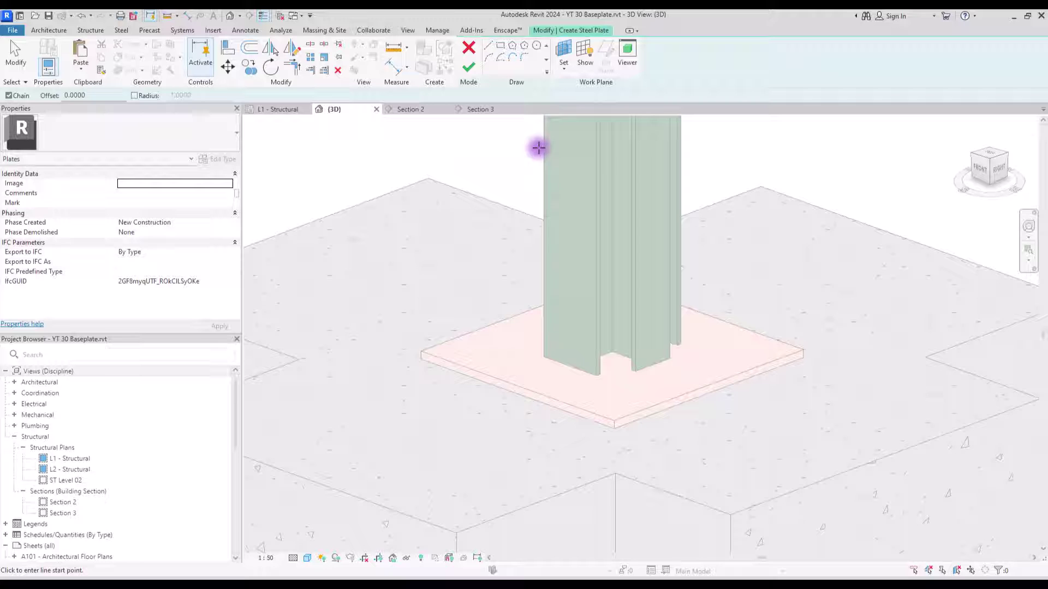
left_click(585, 52)
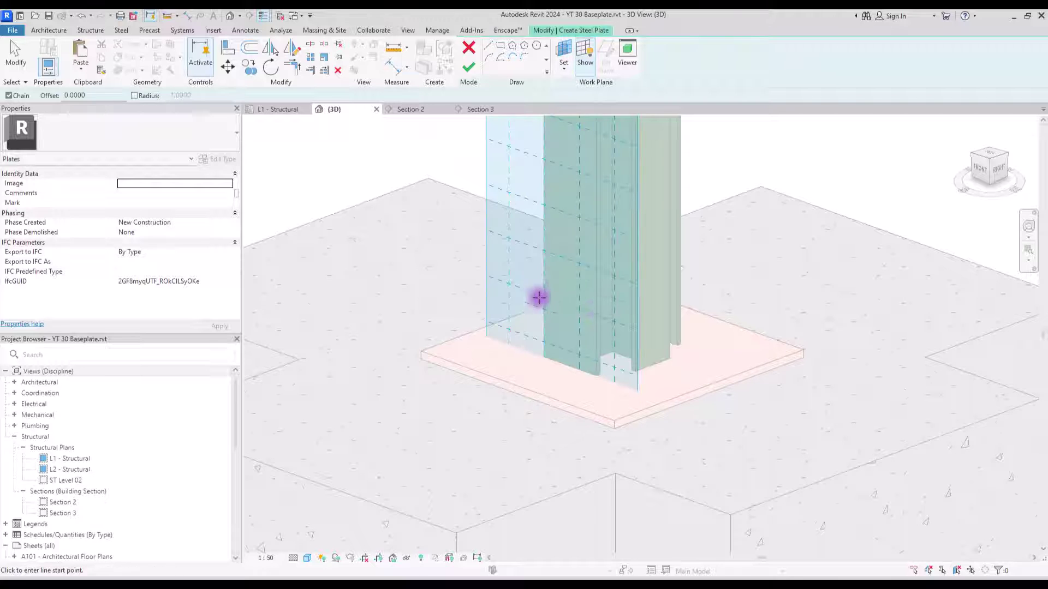
Sketch a 1.08 by 0.15 rectangle on the flange work plane and finish the steel plate
left_click(502, 48)
left_click(495, 280)
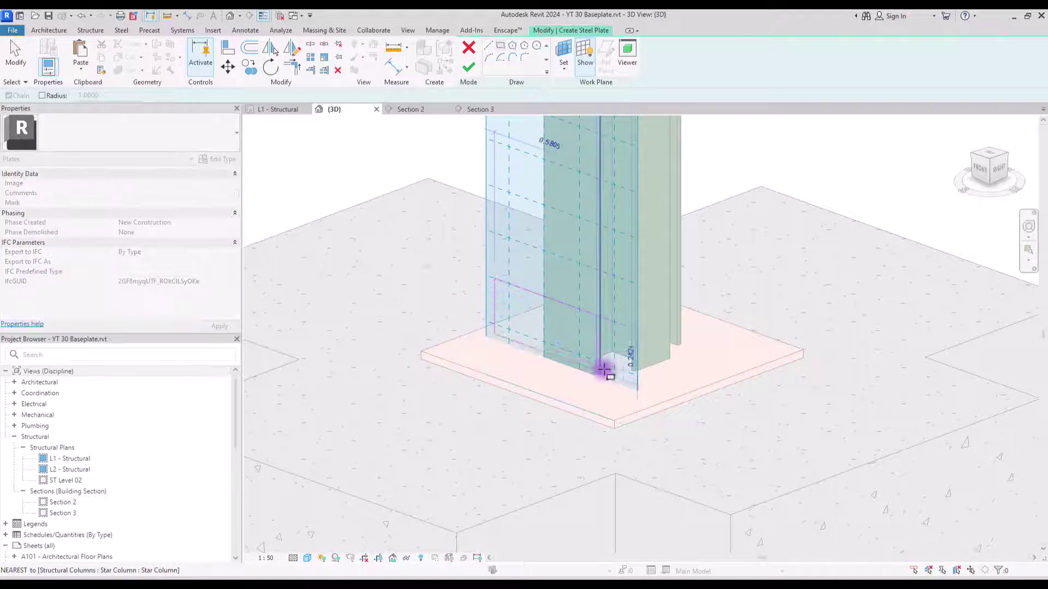
left_click(605, 371)
left_click(468, 67)
left_click(681, 391)
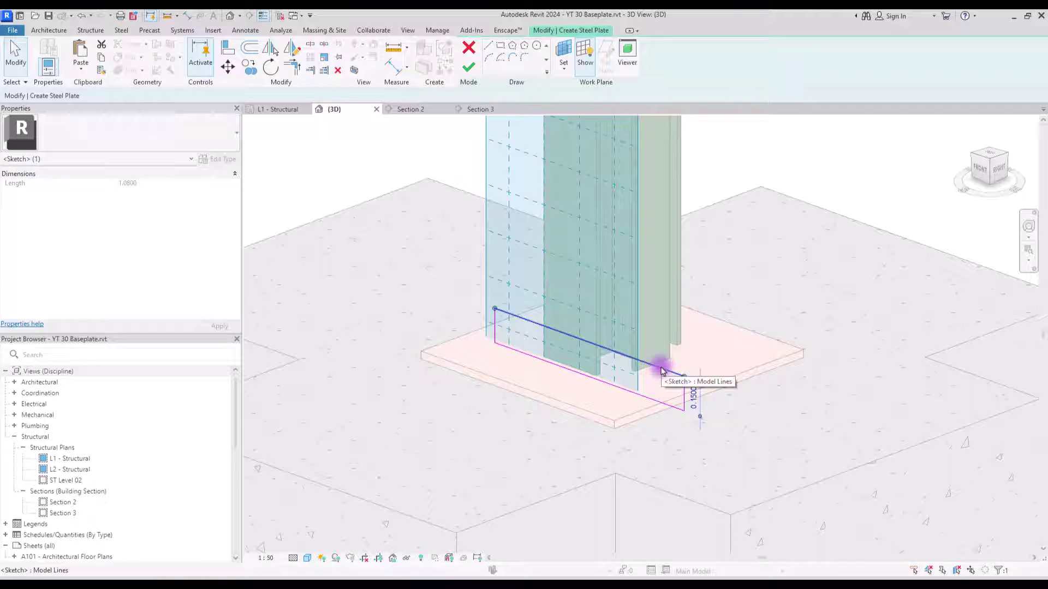
left_click(680, 390)
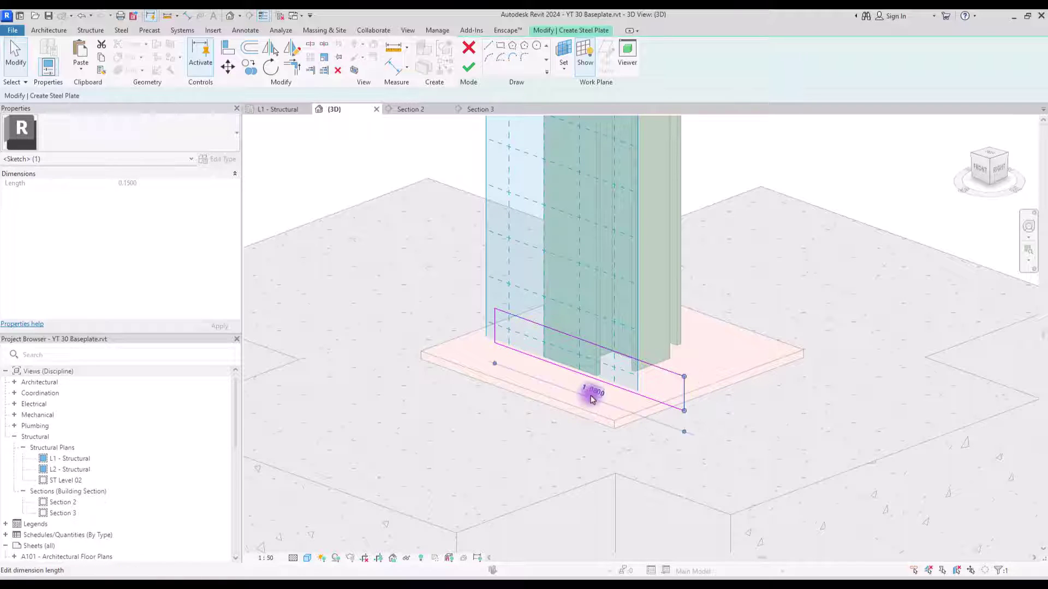
left_click(467, 66)
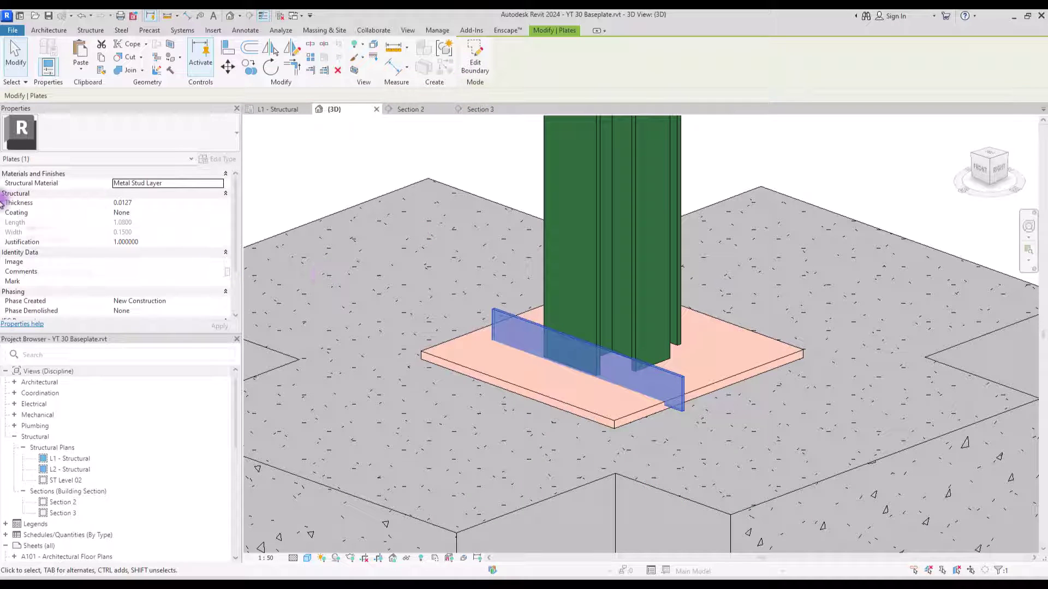
Set the upright plate's thickness to 0.02 and move it just inside the base plate's lower edge in the L1 - Structural plan
left_click_drag(123, 203, 173, 206)
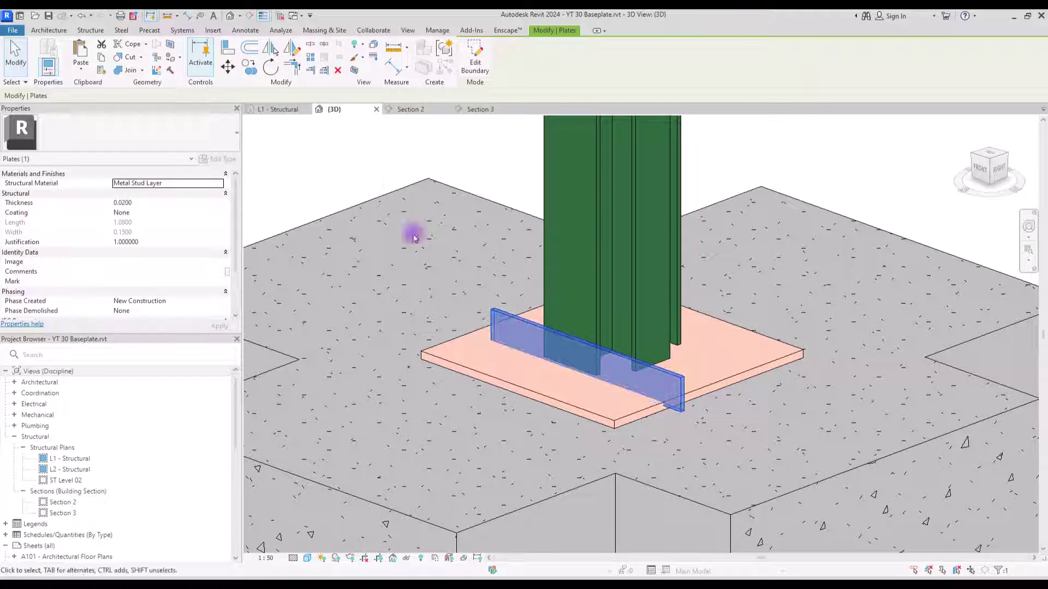
left_click(276, 109)
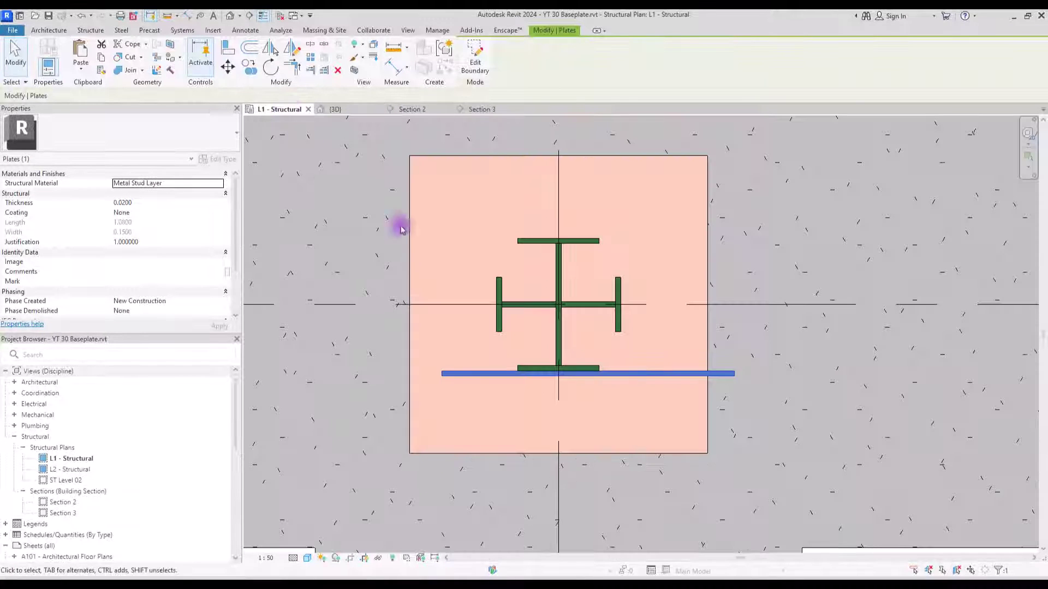
scroll(477, 440, "up", 2)
key("Escape")
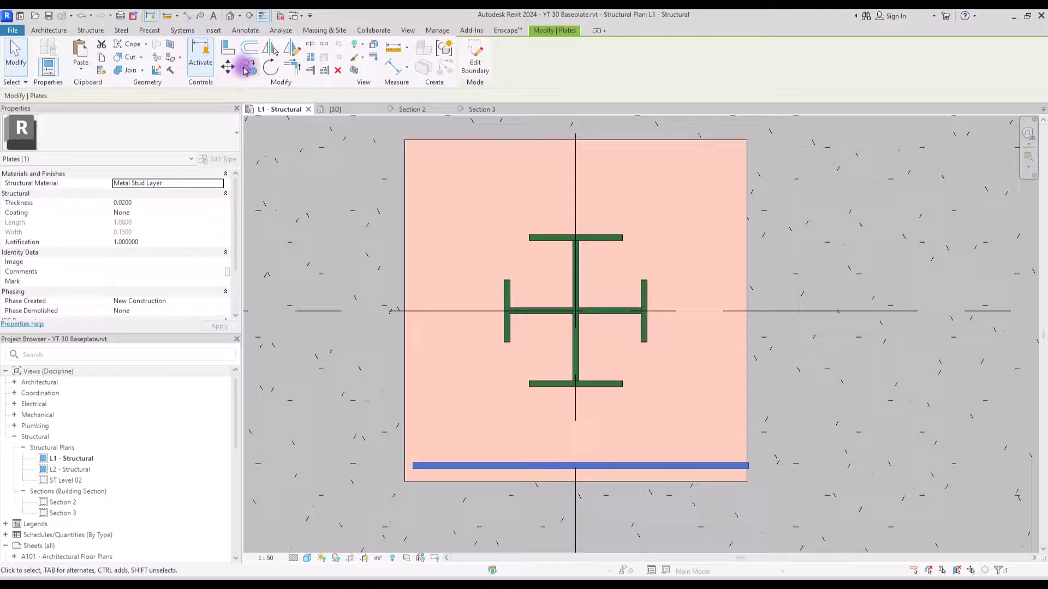
Copy the upright edge plate vertically to the opposite edge of the base plate in plan
left_click(248, 67)
left_click(425, 468)
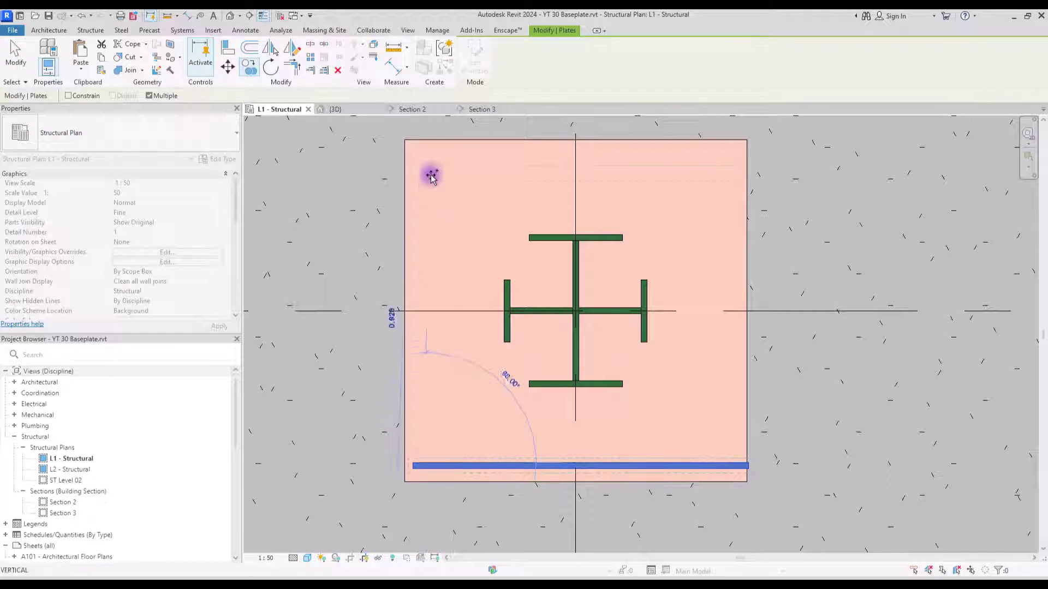
left_click(422, 160)
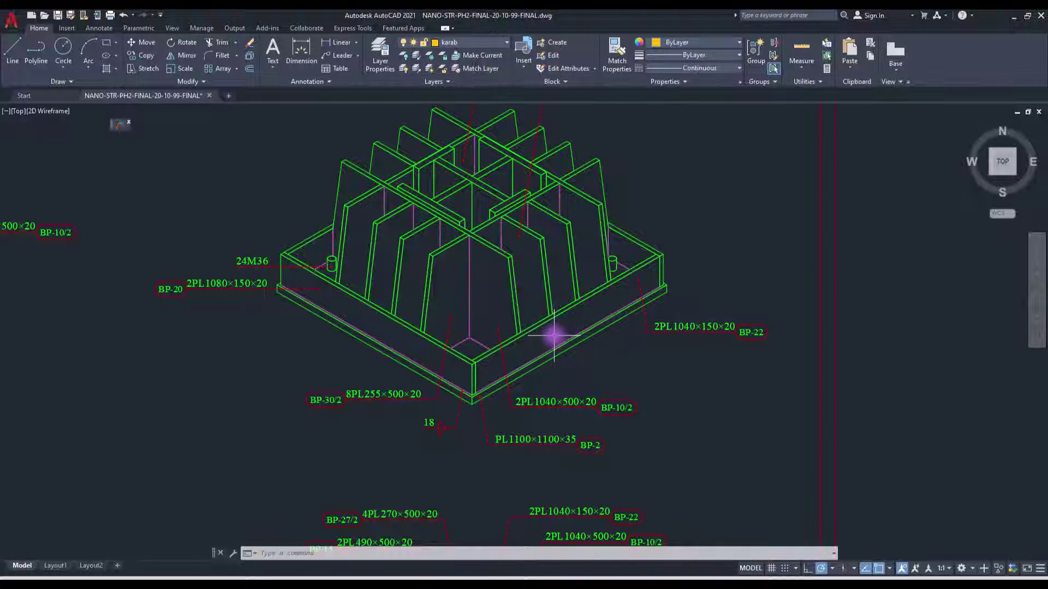
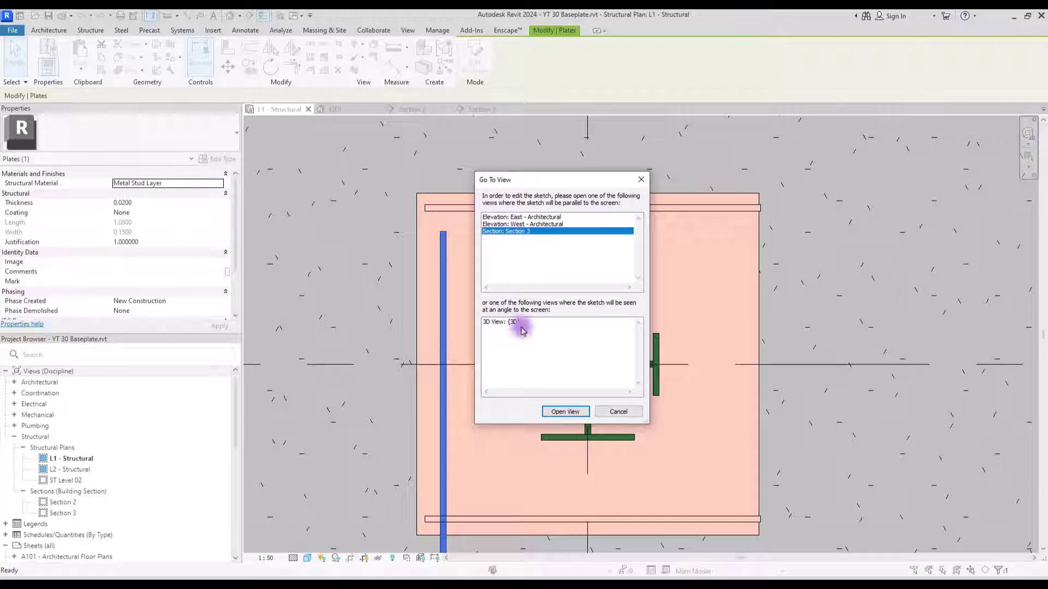
Edit the side edge plate's boundary in Section 3, set its length to 1.04, and finish the sketch
left_click(564, 412)
scroll(589, 417, "up", 5)
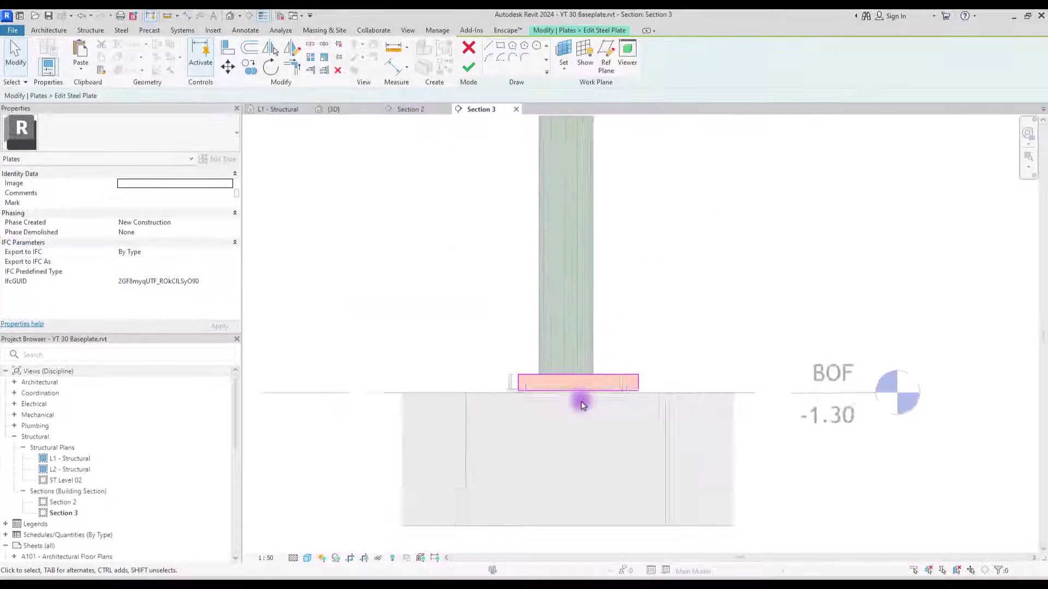
left_click(695, 364)
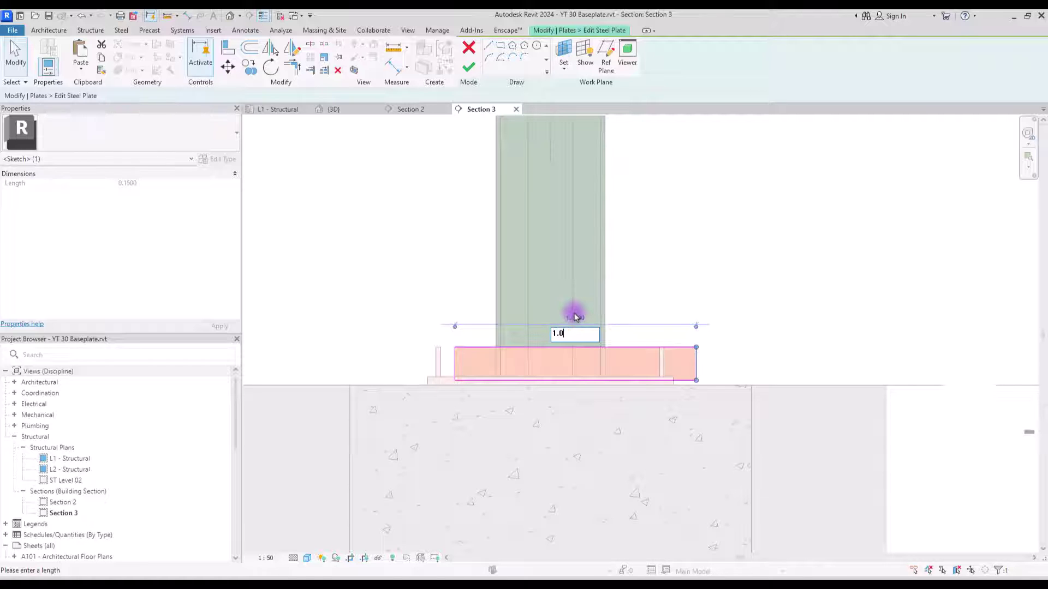
type("4")
key("Return")
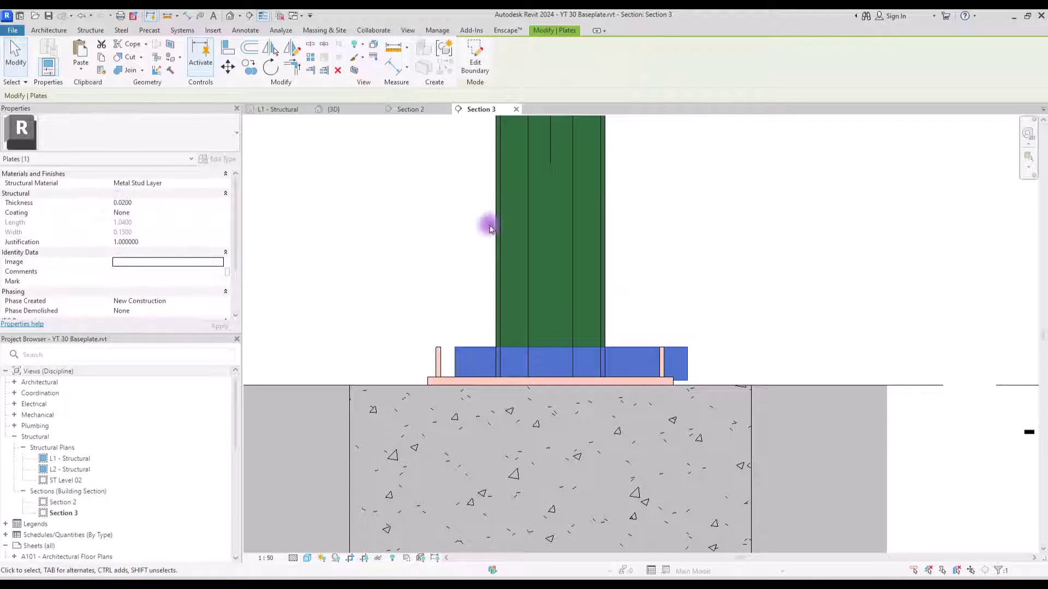
In the L1 - Structural plan, move the side edge plate so its end corner meets the upper edge plate's inner corner
left_click(283, 111)
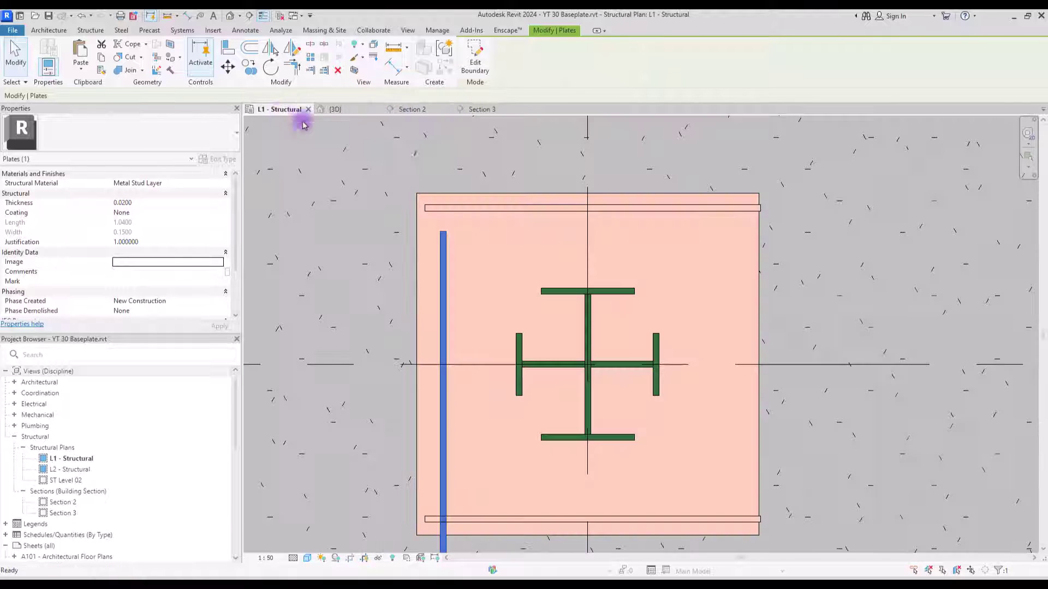
scroll(435, 207, "up", 5)
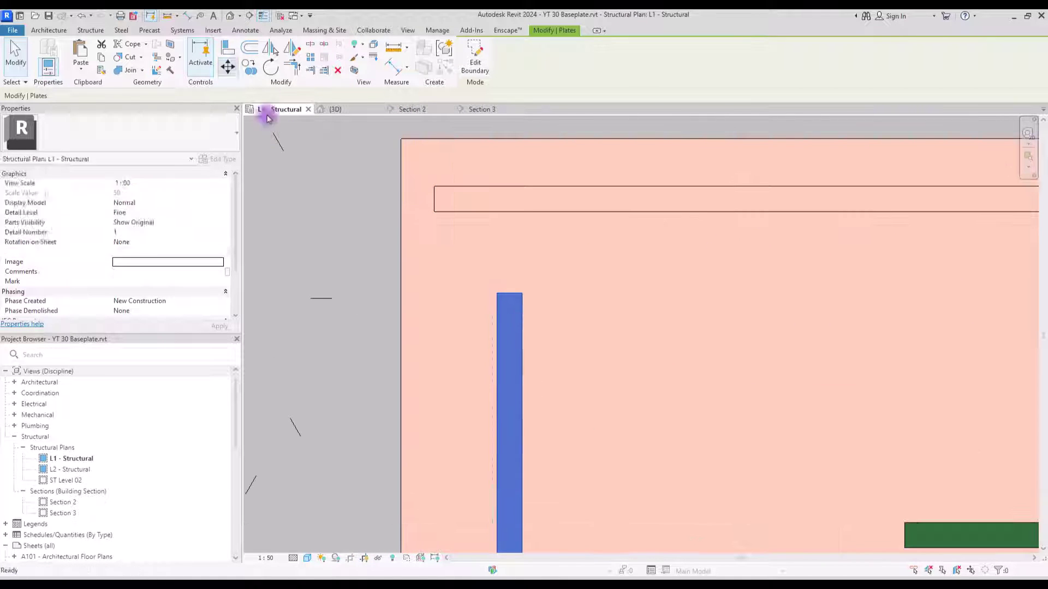
key("m")
key("v")
left_click(497, 293)
left_click(434, 211)
scroll(552, 187, "down", 6)
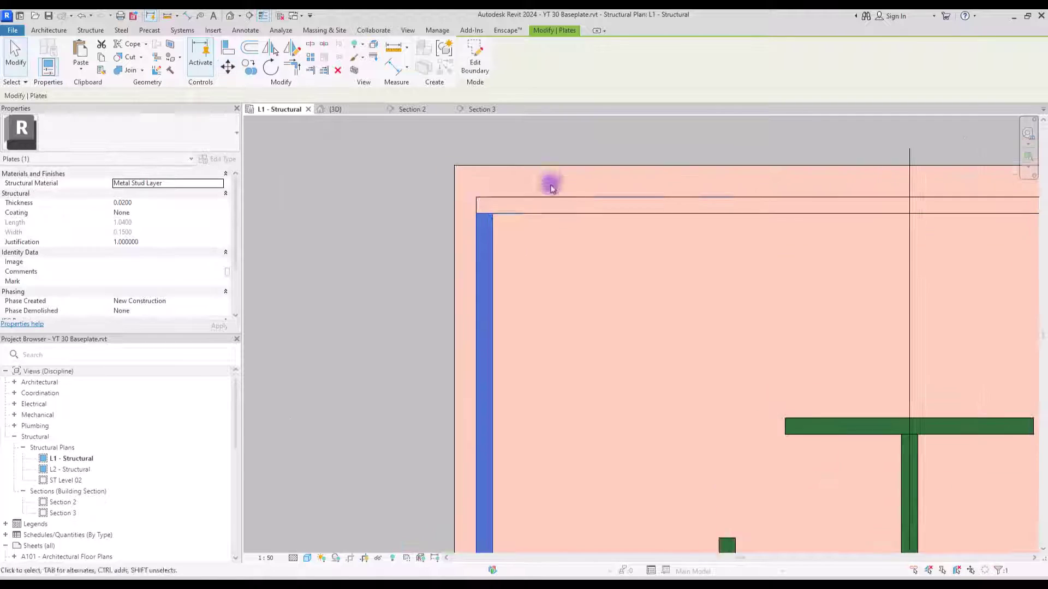
Move the lower edge plate so its inner corner meets the lower outer corner of the side edge plate
middle_click_drag(576, 431, 585, 163)
scroll(568, 380, "up", 4)
key("Escape")
left_click(549, 402)
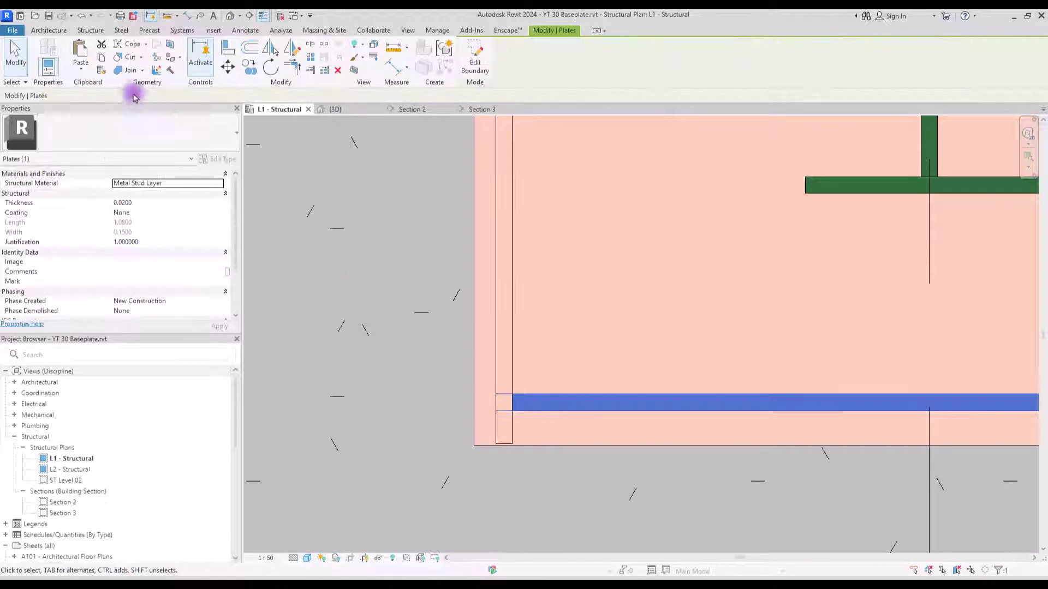
left_click(227, 66)
scroll(428, 328, "up", 3)
left_click(434, 324)
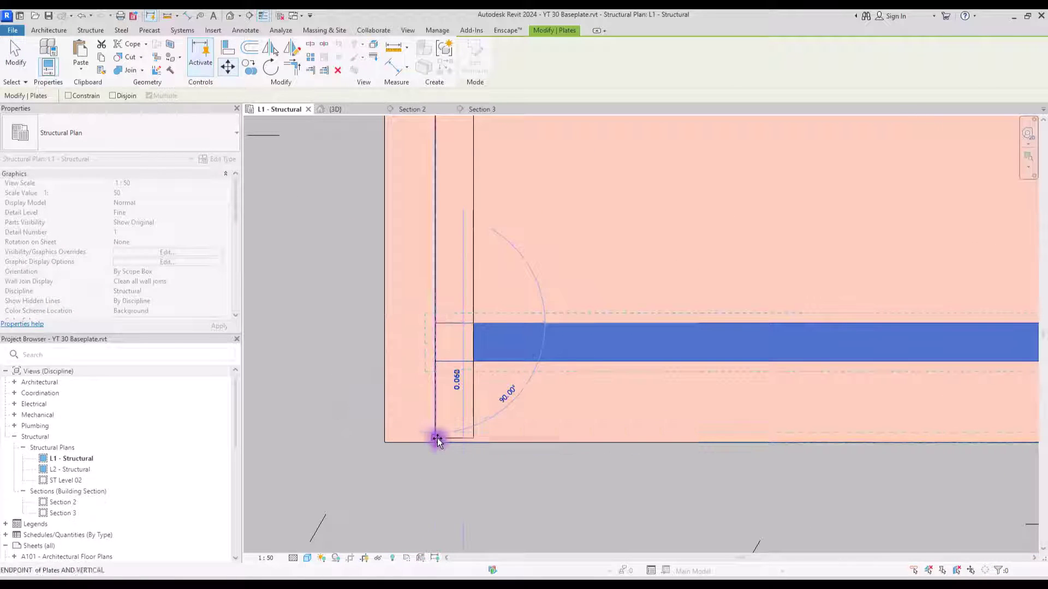
left_click(435, 436)
scroll(400, 341, "down", 2)
Copy the side edge plate horizontally to the opposite end of the upper and lower edge plates
left_click(419, 334)
left_click(229, 67)
left_click(249, 67)
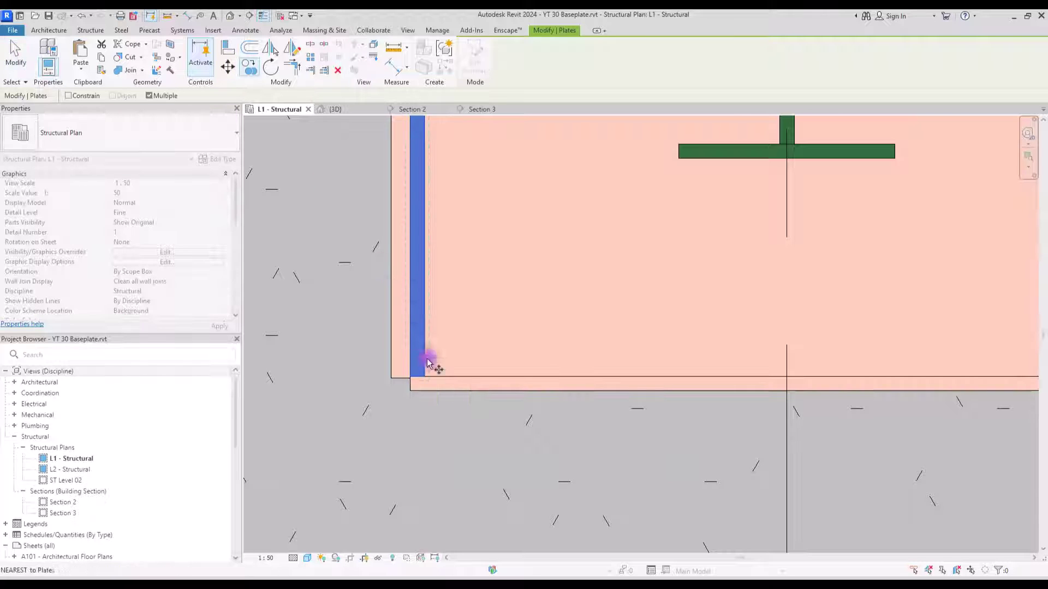
left_click(424, 377)
middle_click_drag(870, 322, 460, 306)
scroll(790, 381, "up", 2)
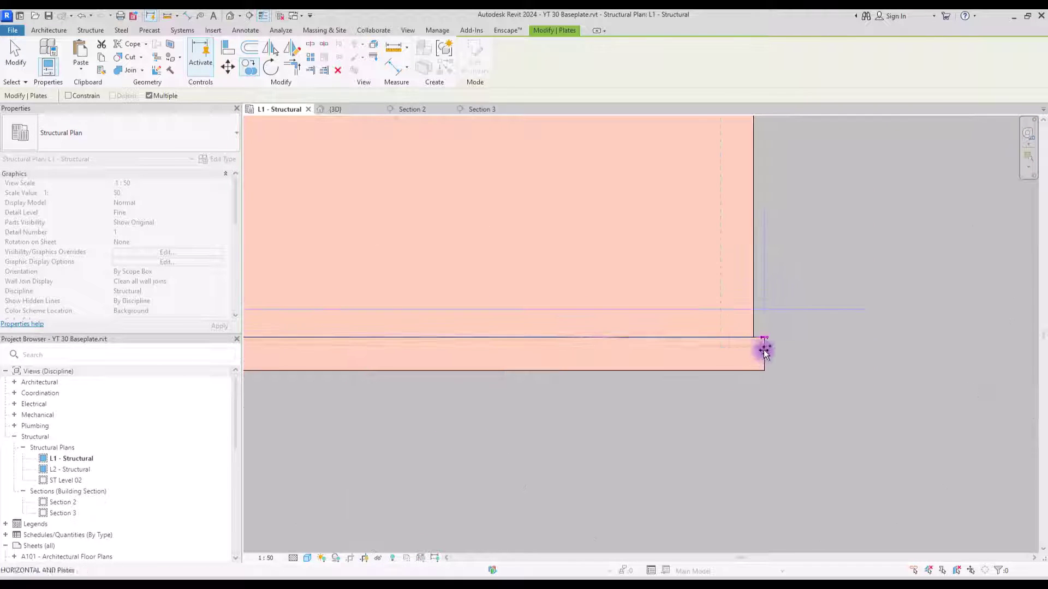
left_click(764, 336)
scroll(813, 363, "down", 5)
key("Escape")
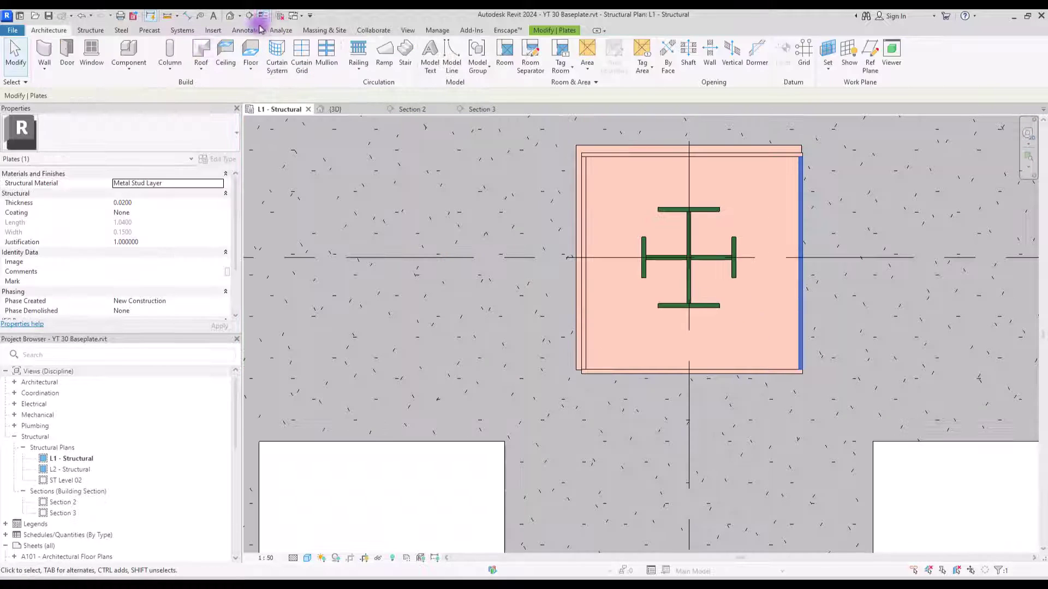
Draw a diagonal detail line between opposite outer corners of the edge plate frame
left_click(246, 31)
left_click(278, 59)
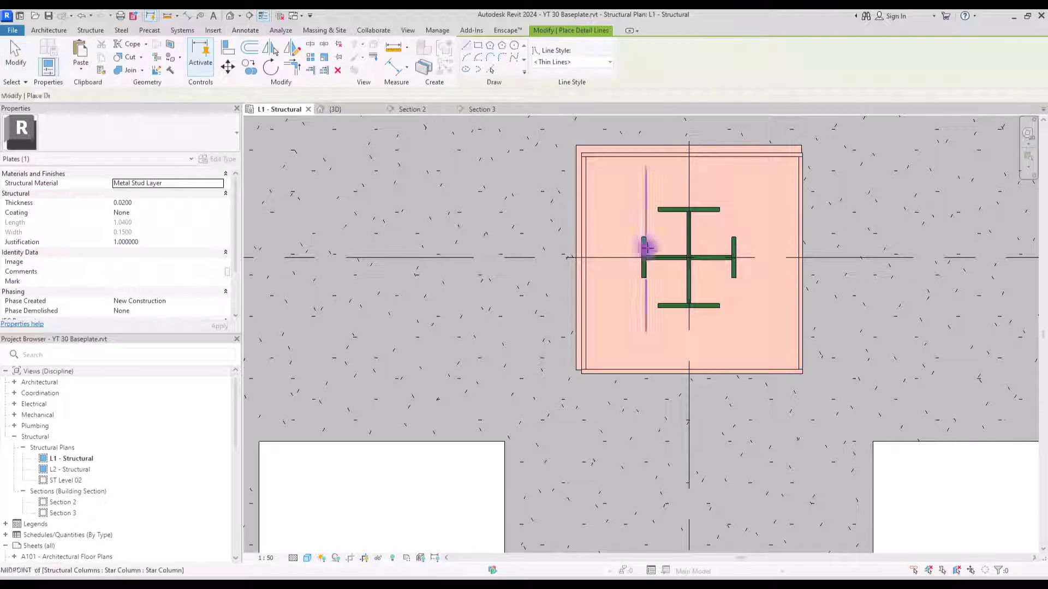
scroll(756, 253, "up", 2)
scroll(589, 154, "down", 1)
scroll(527, 137, "up", 2)
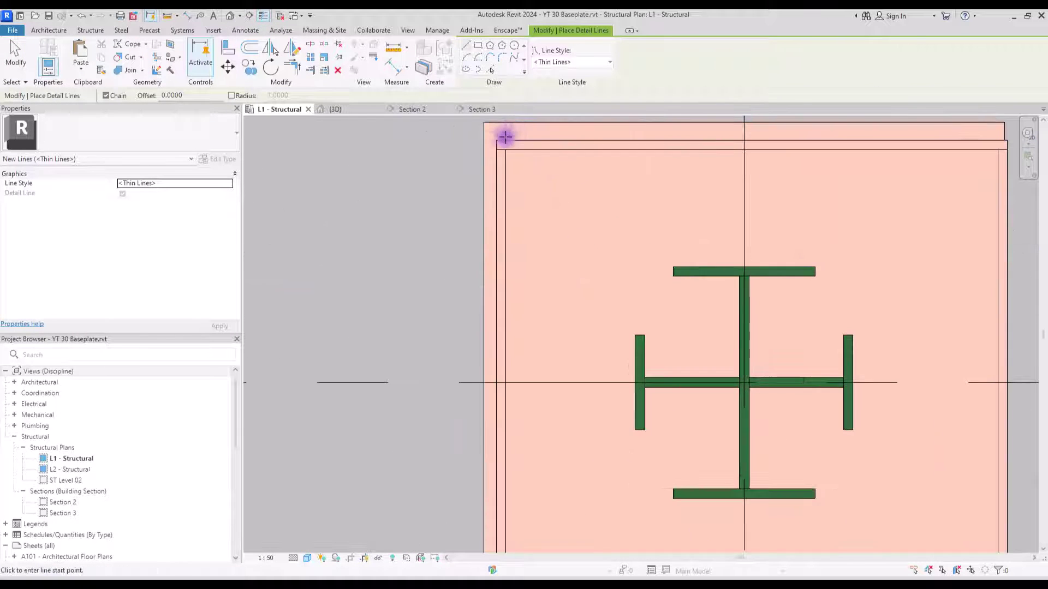
left_click(498, 137)
middle_click_drag(851, 460, 724, 351)
scroll(747, 391, "up", 2)
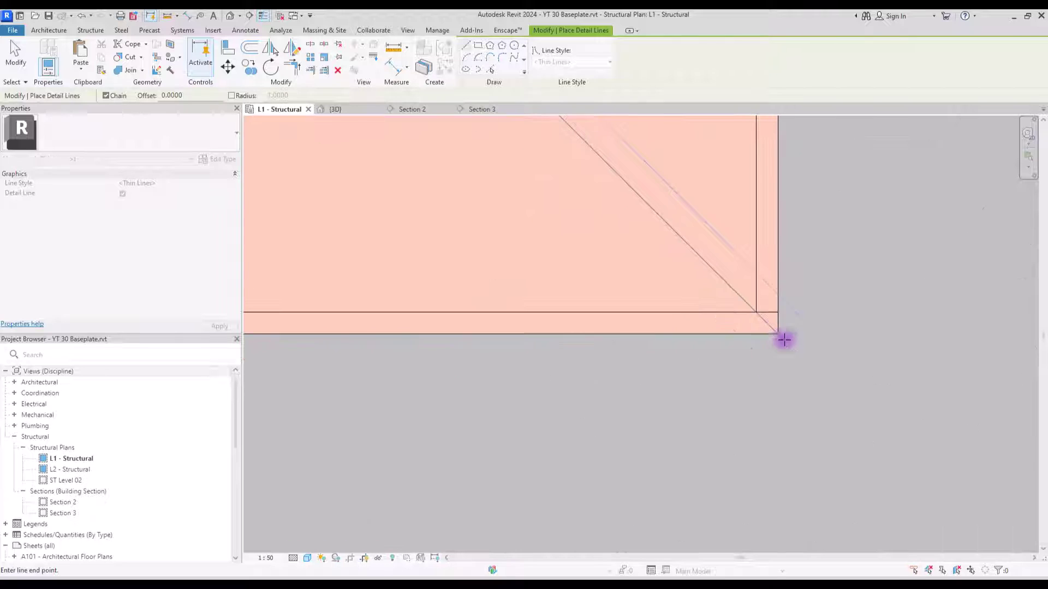
left_click(777, 332)
key("Escape")
key("Escape")
scroll(693, 355, "down", 2)
Select the four edge plates with the diagonal line and move them by the line's midpoint onto the star column's centre
scroll(673, 362, "down", 4)
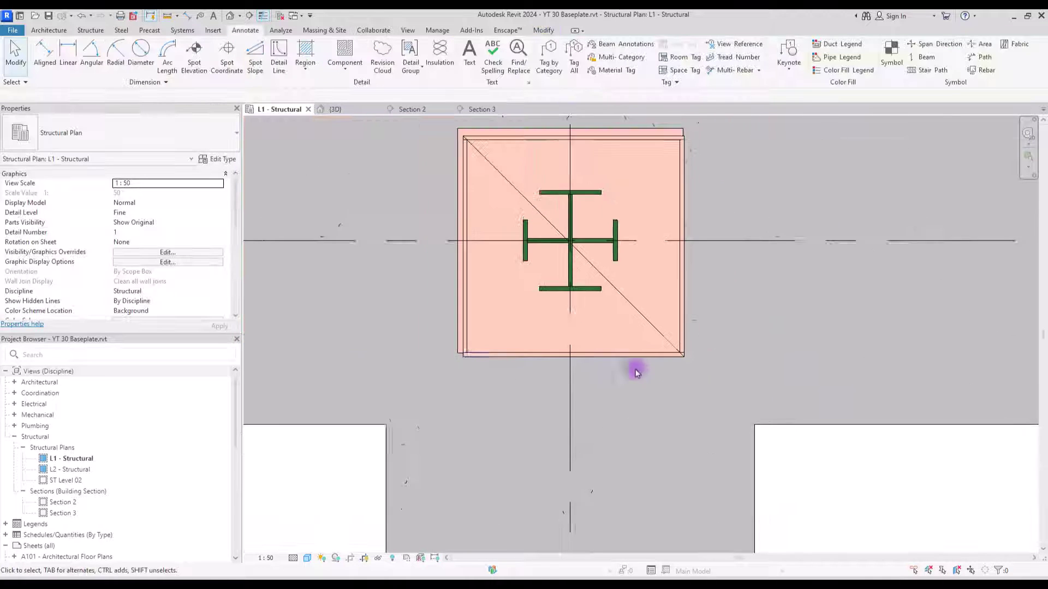
left_click(509, 360)
middle_click_drag(668, 179, 636, 210)
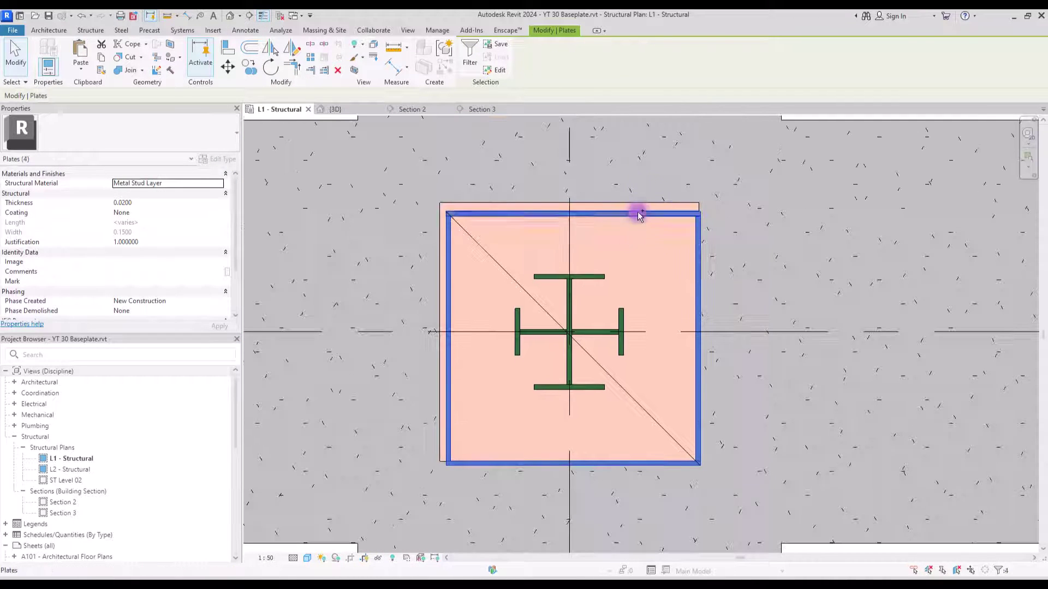
left_click(497, 266, "ctrl")
left_click_drag(489, 250, 790, 212)
left_click(229, 67)
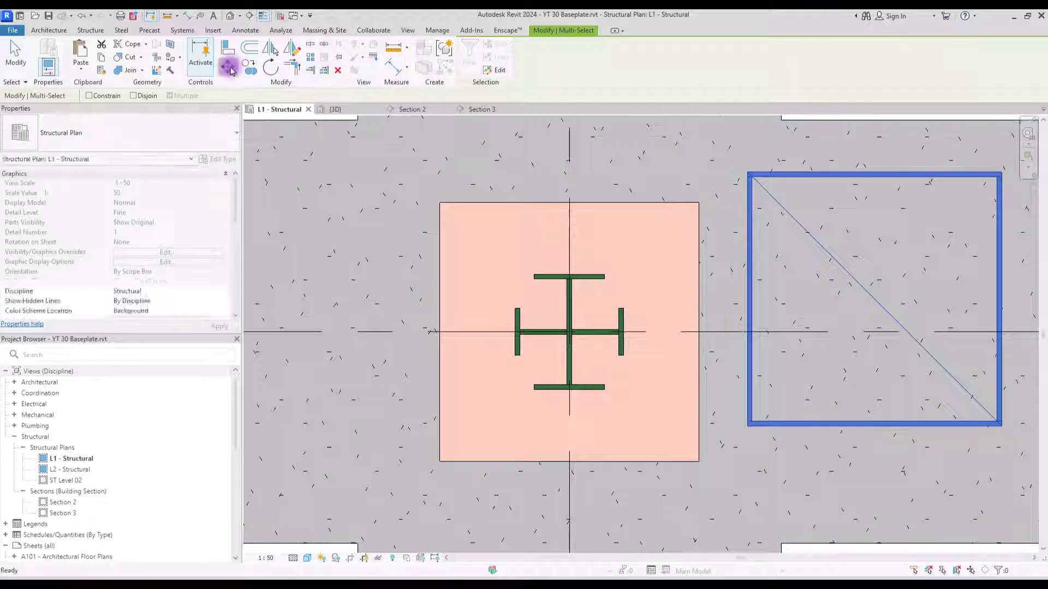
left_click(875, 300)
scroll(554, 311, "up", 6)
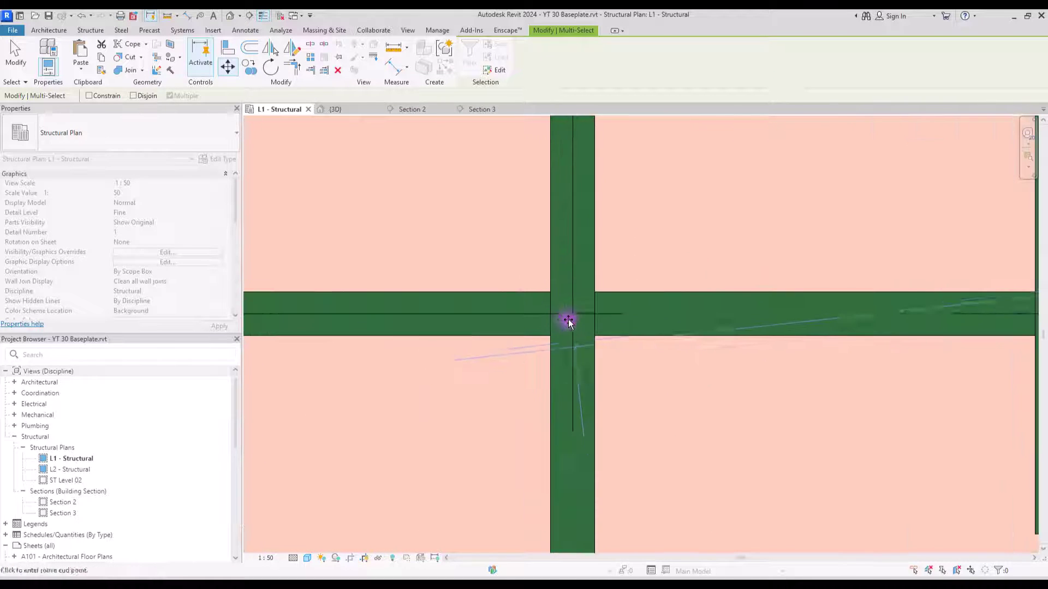
left_click(569, 309)
scroll(573, 261, "down", 5)
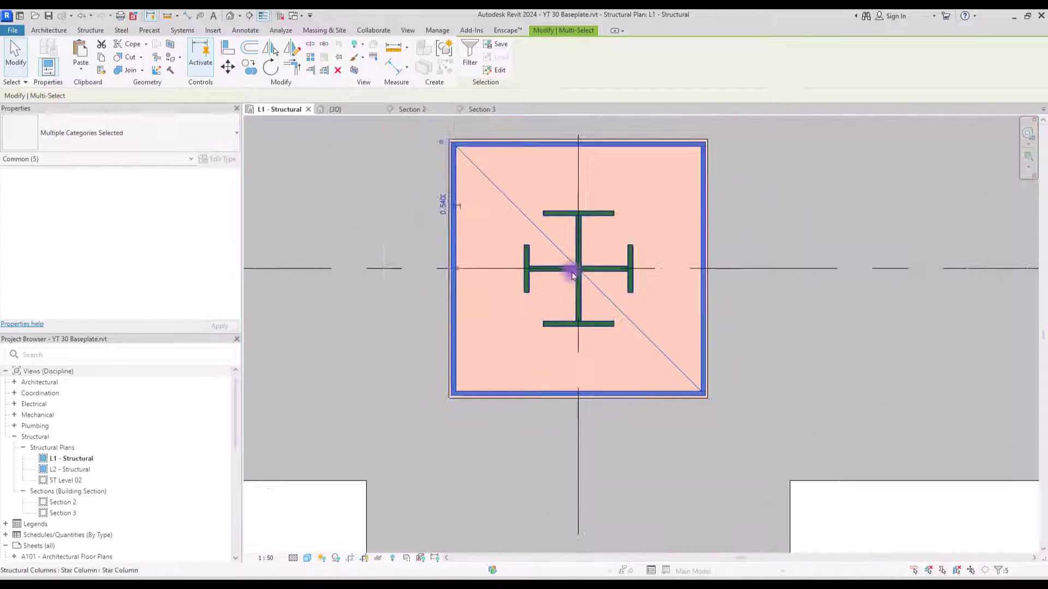
Delete the diagonal detail line and check the upper corner where the edge plates meet
key("Escape")
left_click(487, 202)
key("Delete")
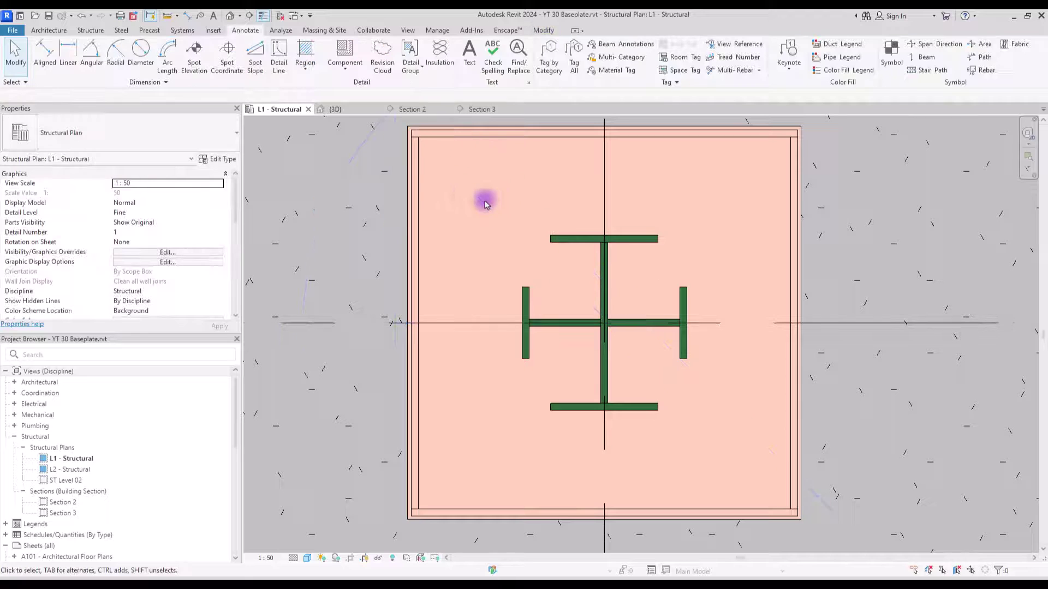
scroll(418, 127, "up", 2)
scroll(419, 127, "up", 2)
left_click(431, 206)
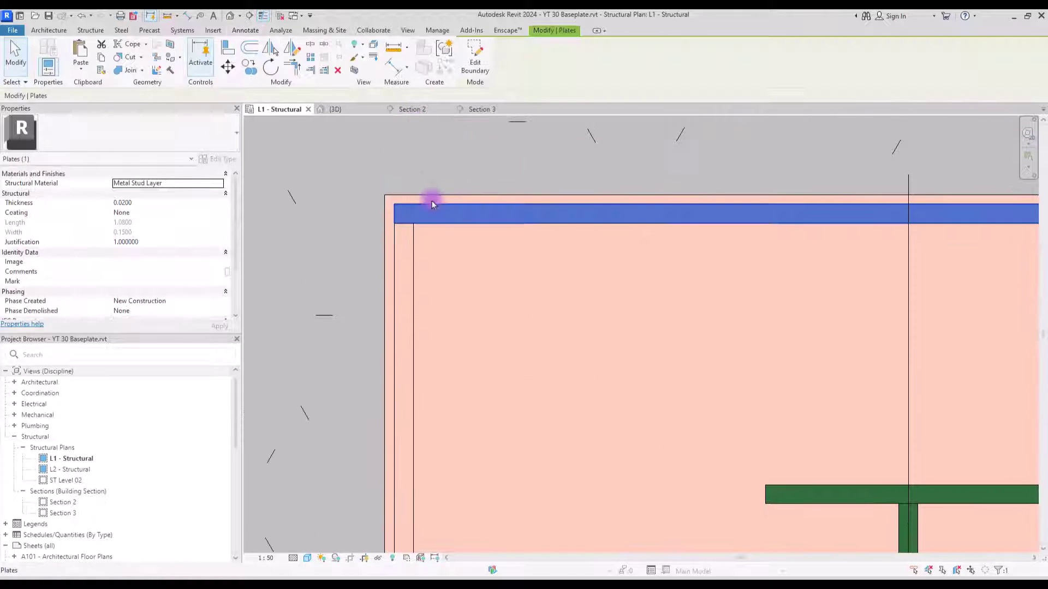
left_click(408, 247)
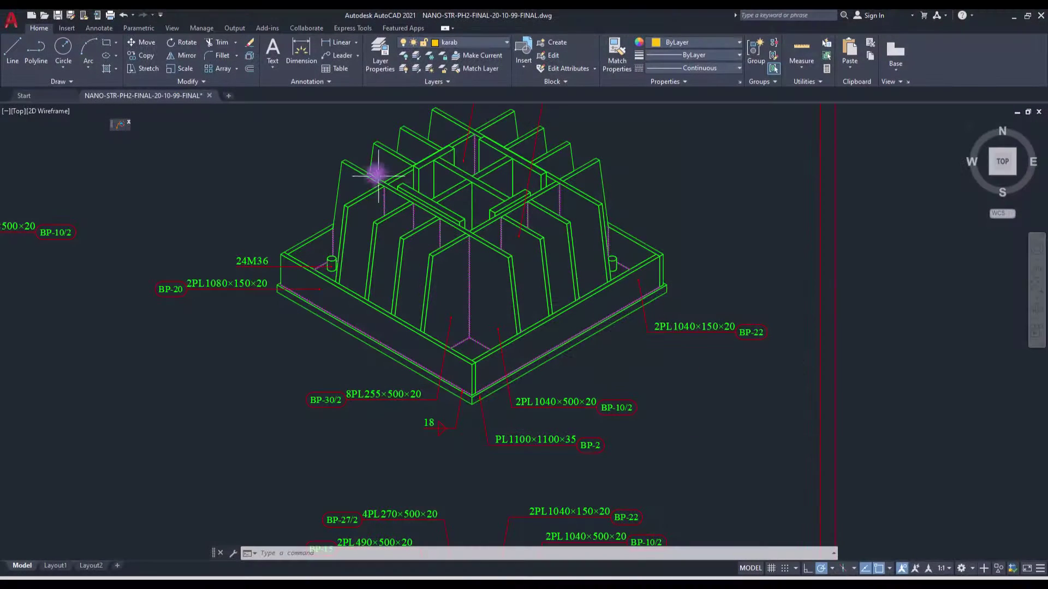
Switch to AutoCAD and examine the stiffener plates in the isometric view and the BP-10/2 plate's outline dimensions
scroll(515, 280, "up", 2)
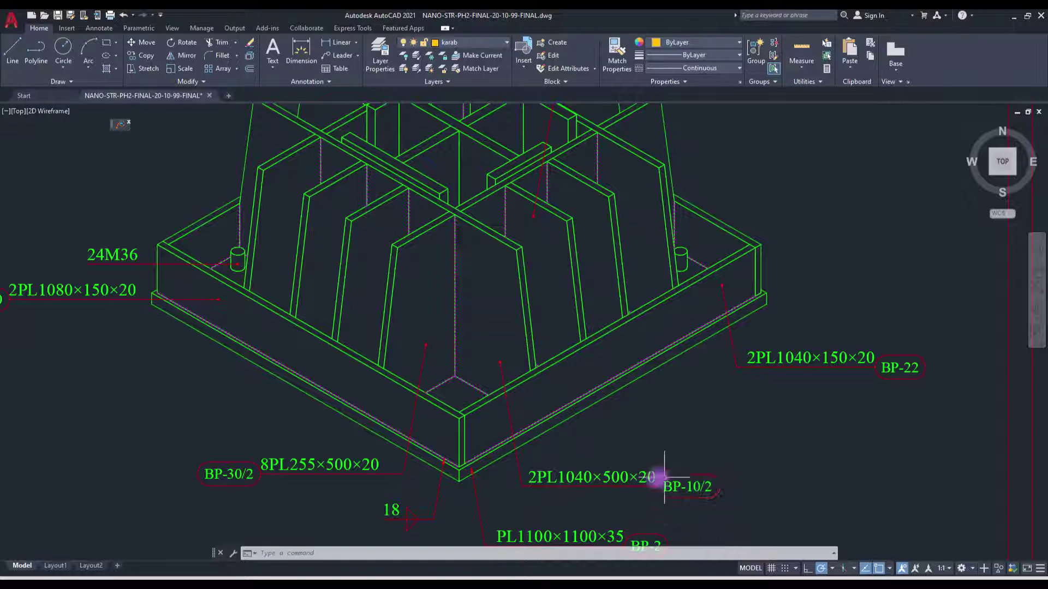
mouse_move(529, 462)
middle_mouse_down()
mouse_move(585, 309)
mouse_move(620, 127)
middle_mouse_up()
middle_click_drag(539, 335, 581, 172)
scroll(578, 209, "down", 6)
mouse_move(437, 391)
middle_mouse_down()
mouse_move(501, 236)
mouse_move(501, 269)
middle_mouse_up()
scroll(461, 269, "up", 5)
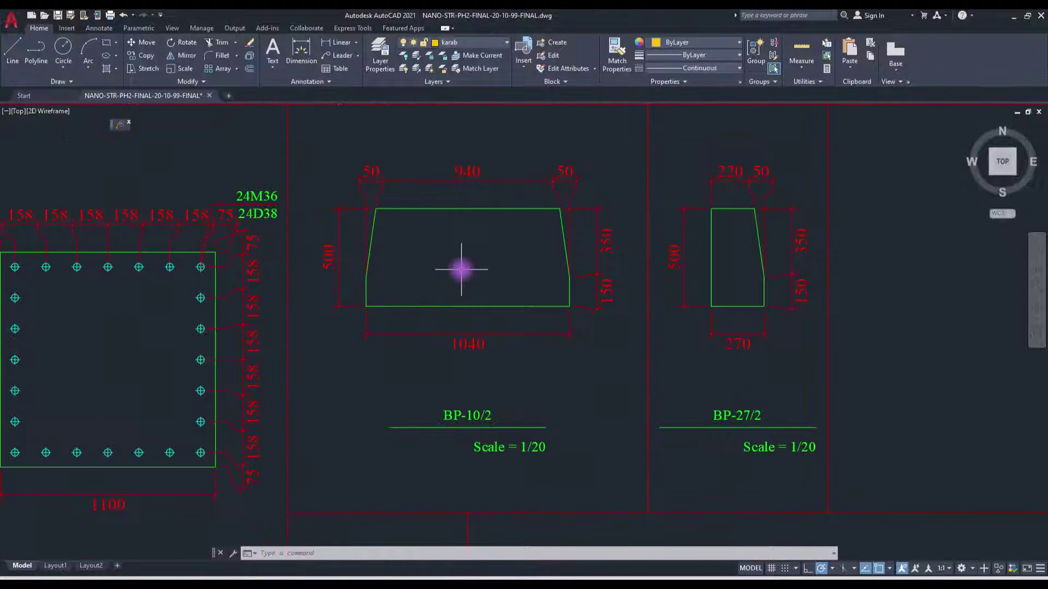
middle_click_drag(448, 399, 447, 415)
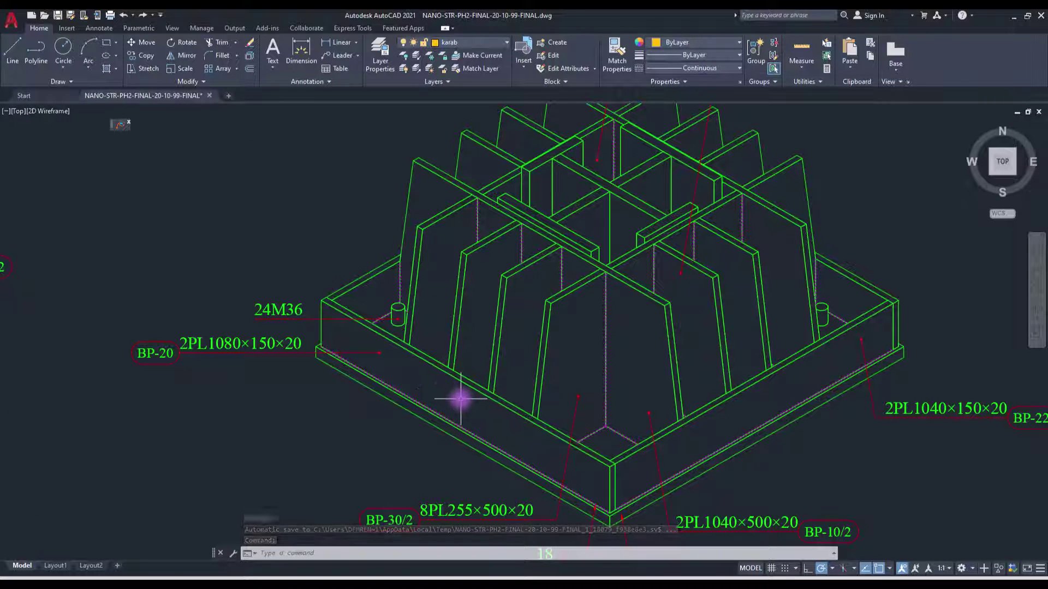
scroll(502, 283, "down", 2)
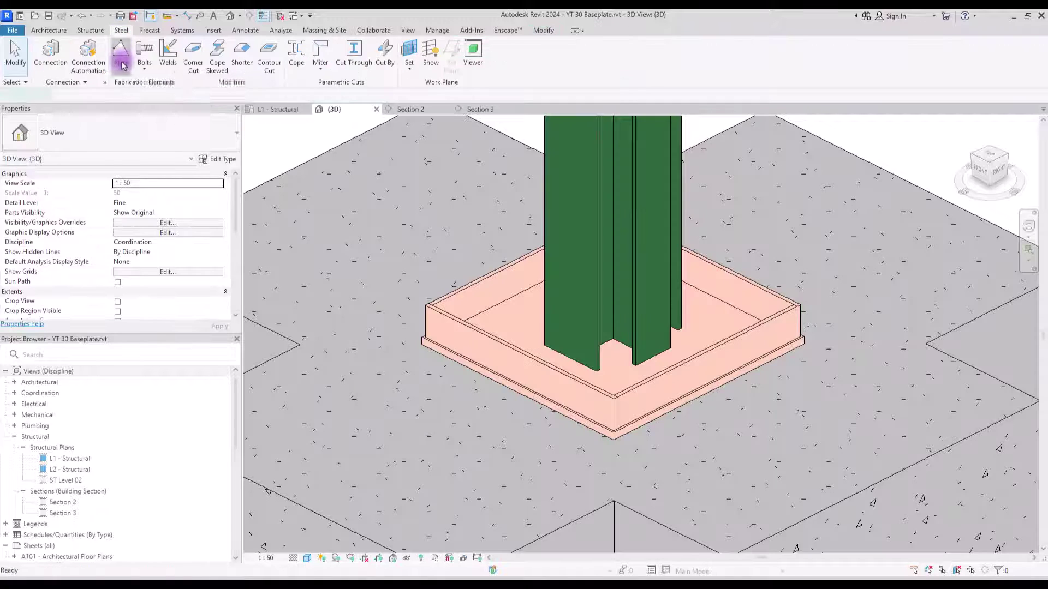
In Revit's 3D view, start a steel plate on the column's front flange face and sketch a rectangle about 0.86 by 0.48
left_click(122, 51)
left_click(562, 72)
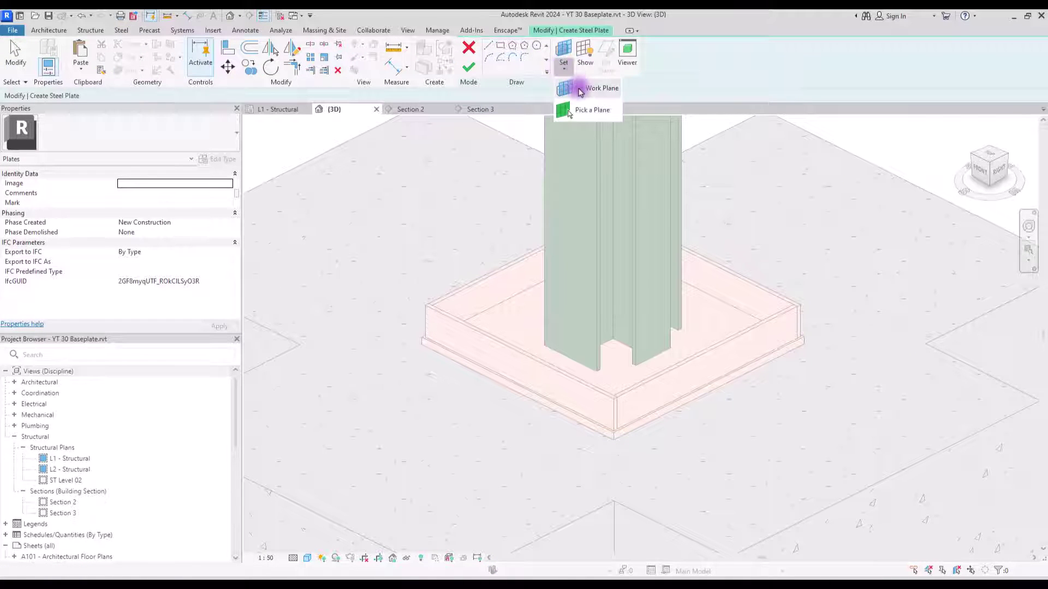
left_click(570, 88)
left_click(494, 290)
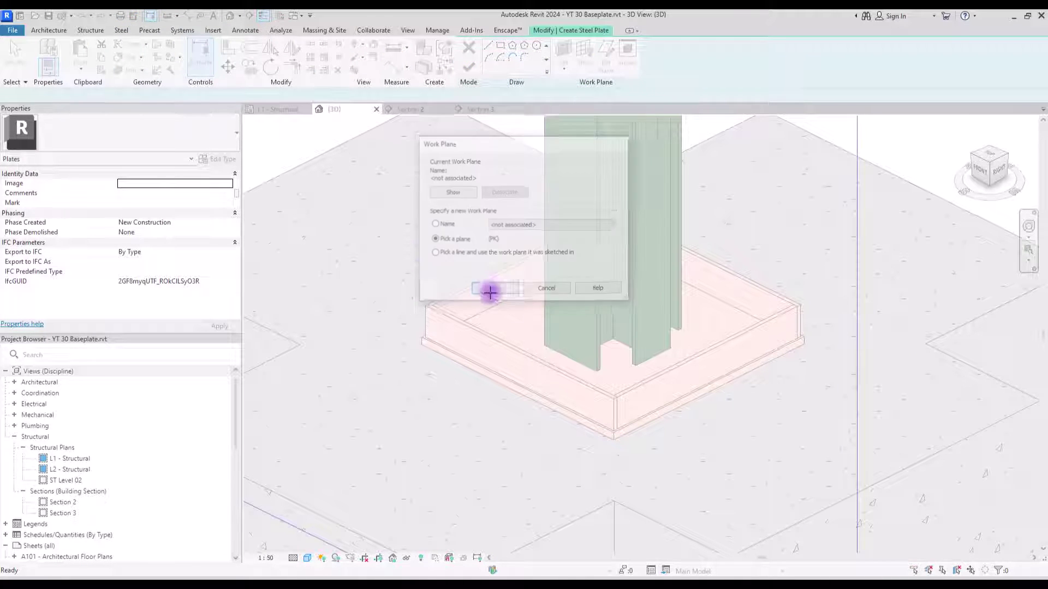
left_click(562, 355)
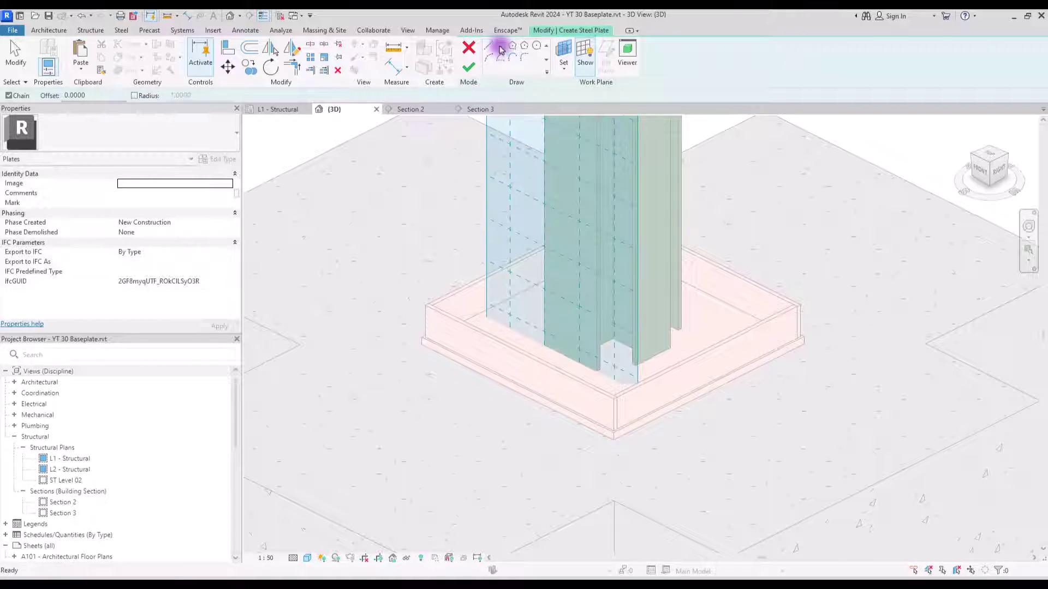
left_click(488, 240)
left_click(633, 420)
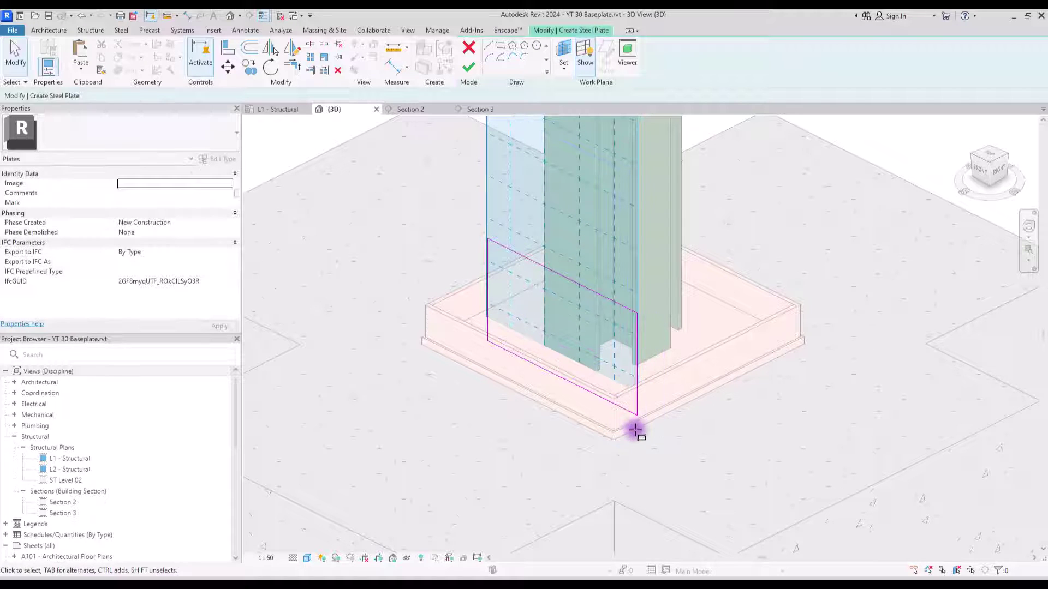
Set the sketched rectangle's height to 0.5 and its length to 1.04 in Section 2
left_click(408, 110)
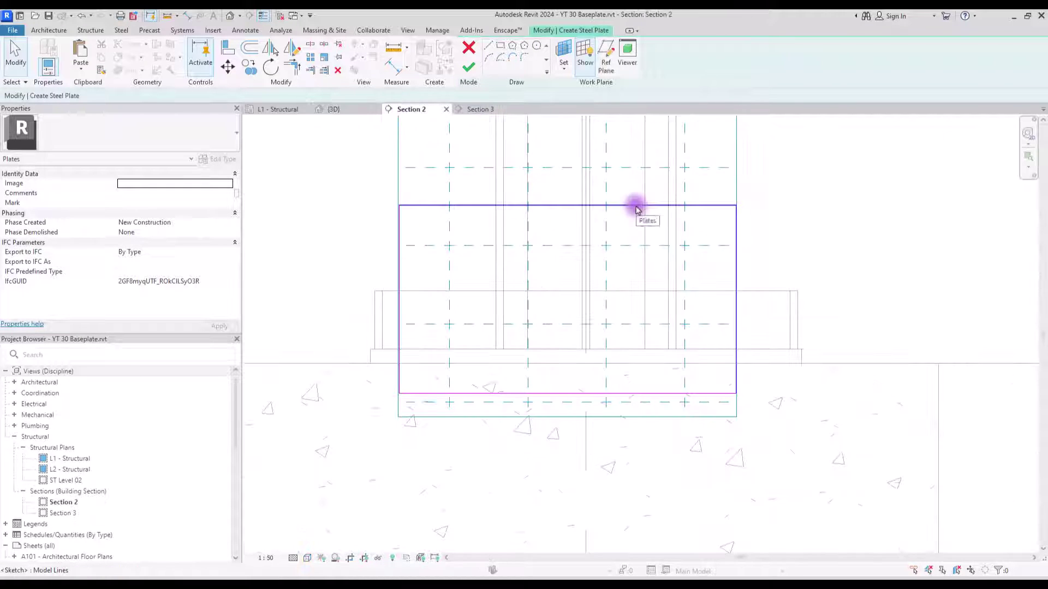
left_click(636, 206)
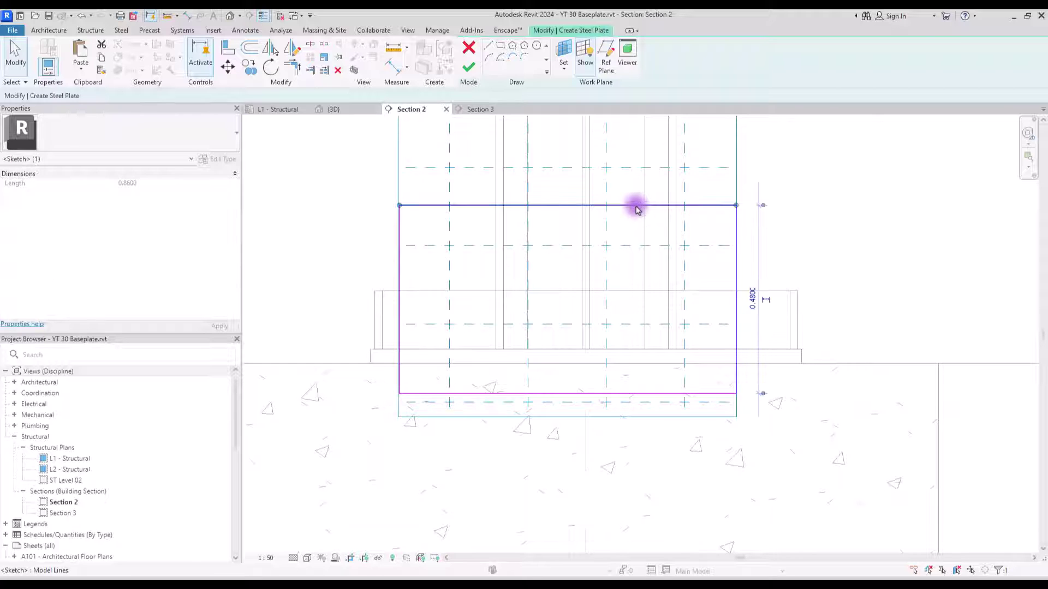
left_click(754, 299)
type("0.5")
key("Return")
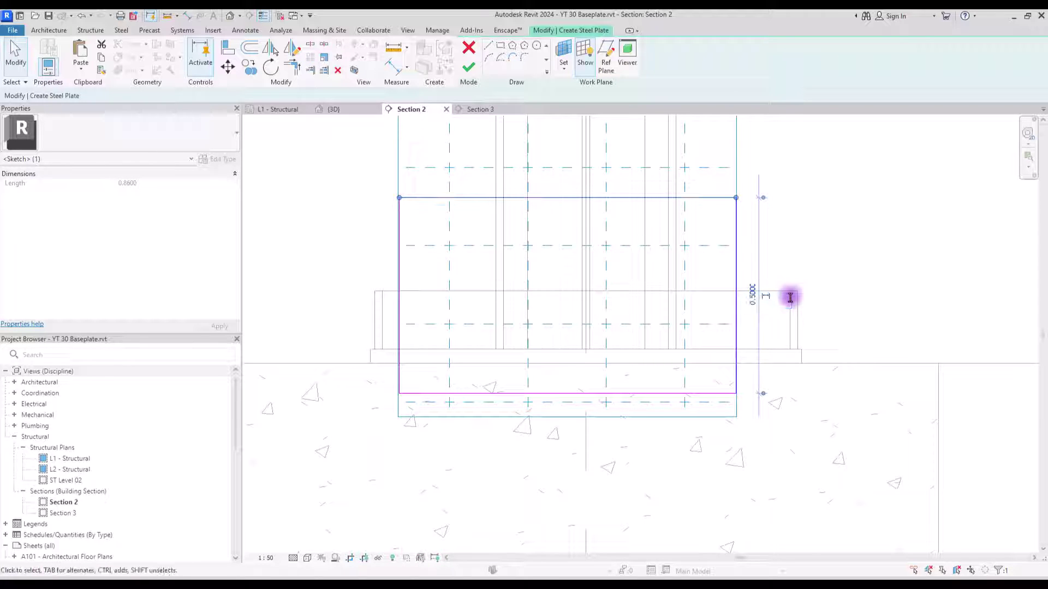
left_click(736, 248)
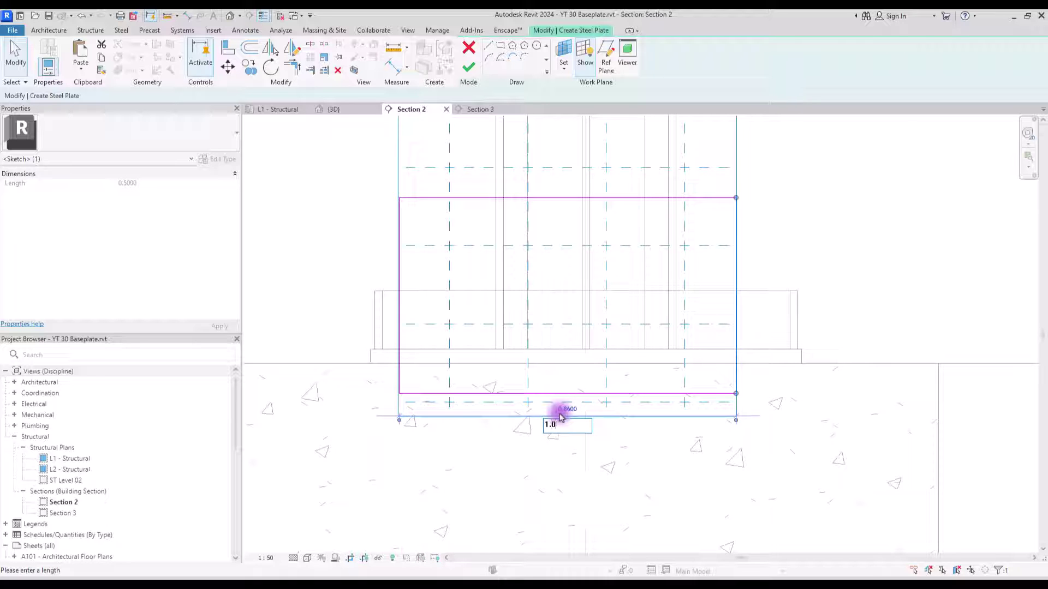
key("Return")
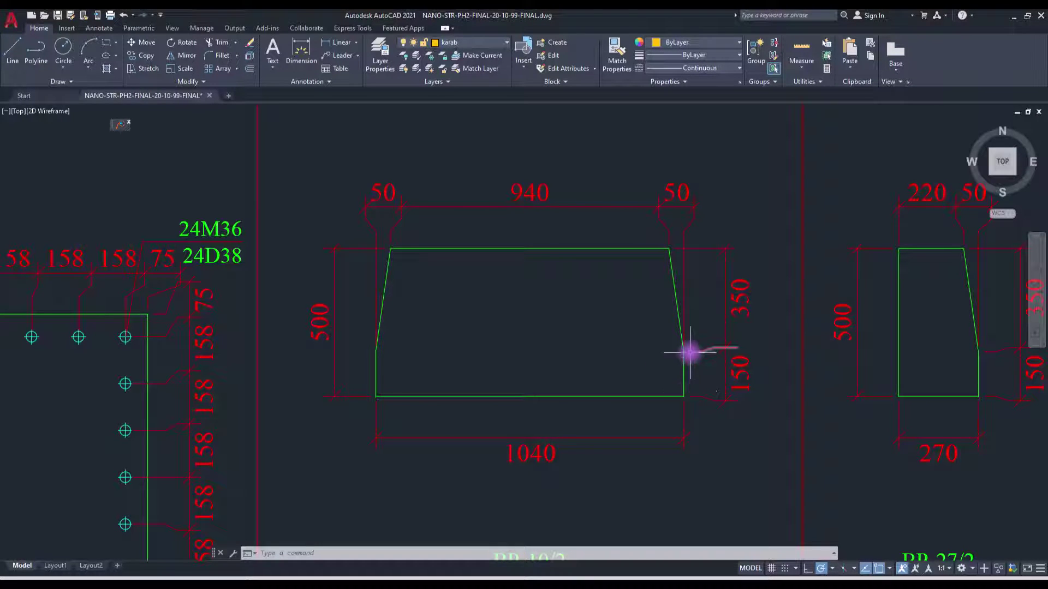
Switch to Revit and sketch a vertical guide line about 0.12 long above the rectangle and a horizontal one about 0.16 long beside its right edge
left_click(1009, 18)
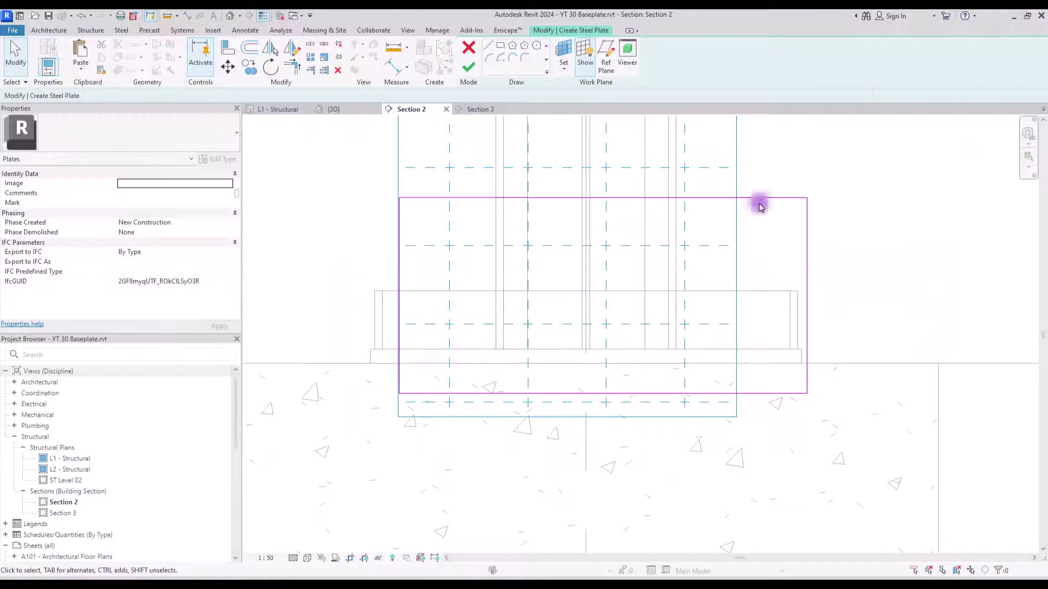
middle_click_drag(765, 214, 693, 223)
left_click(493, 50)
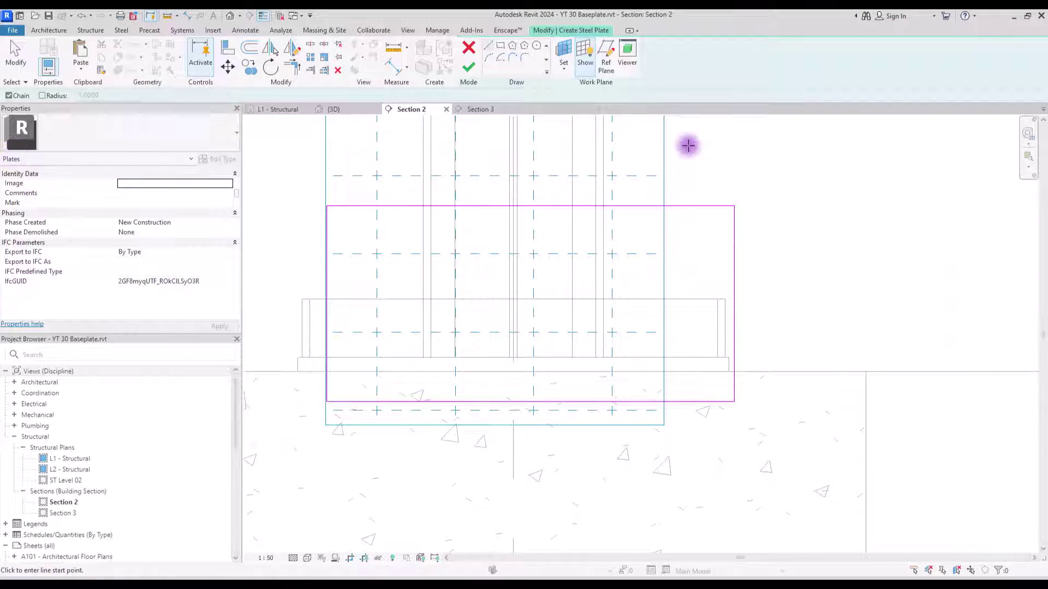
left_click(688, 145)
left_click(688, 191)
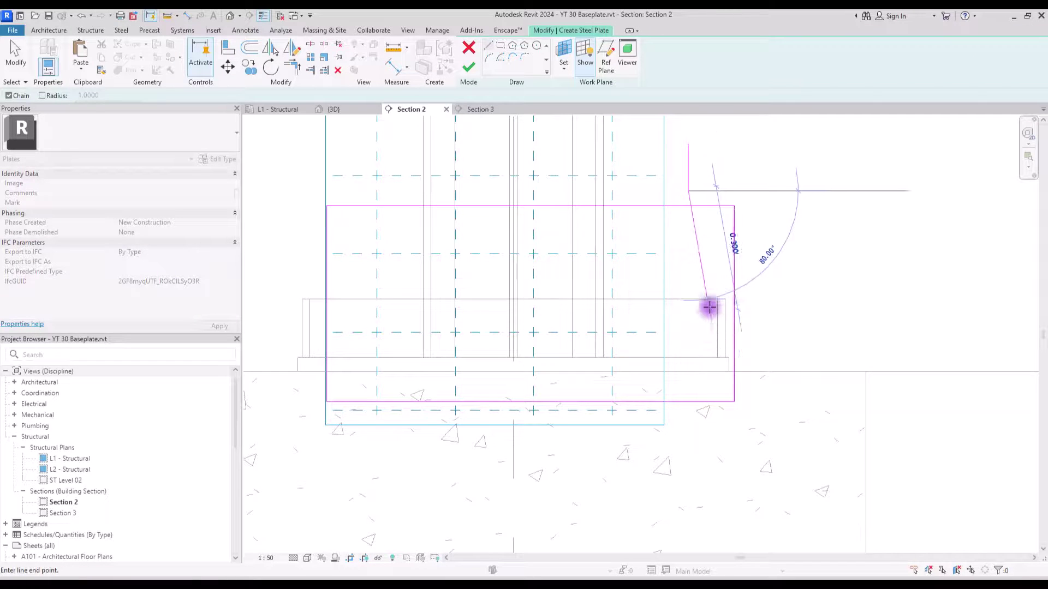
key("Escape")
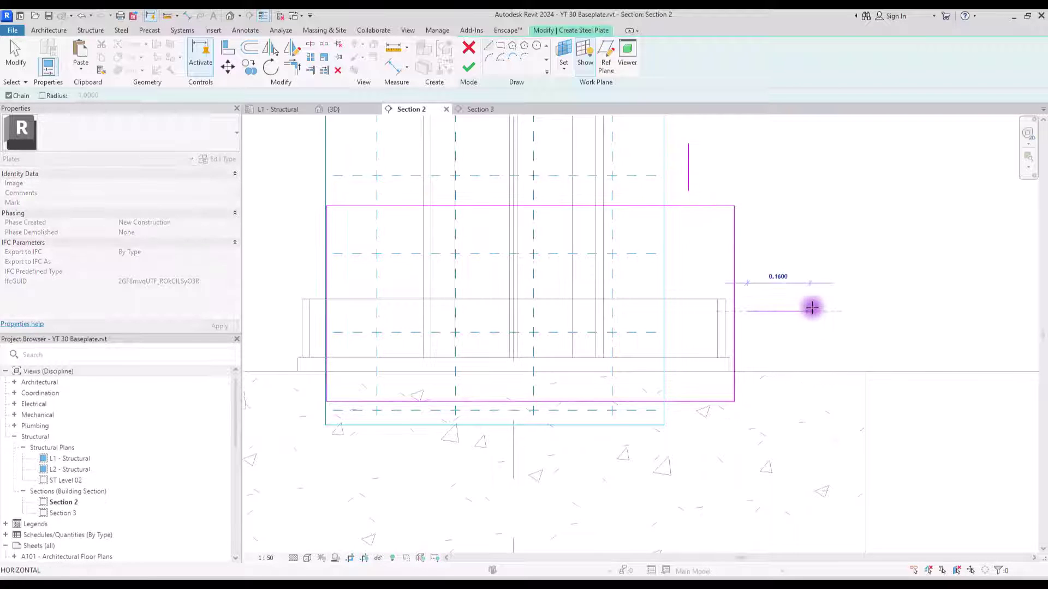
left_click(809, 311)
key("Escape")
key("Escape")
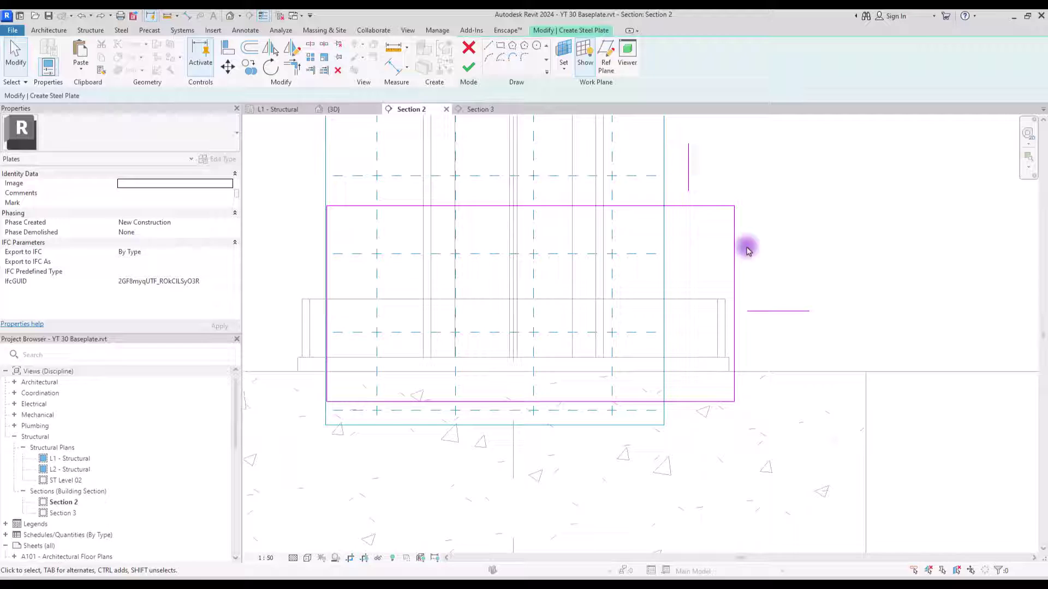
Set the vertical guide line's distance from the rectangle's right edge to 0.05
left_click(688, 156)
middle_click_drag(839, 229, 835, 292)
left_click(719, 179)
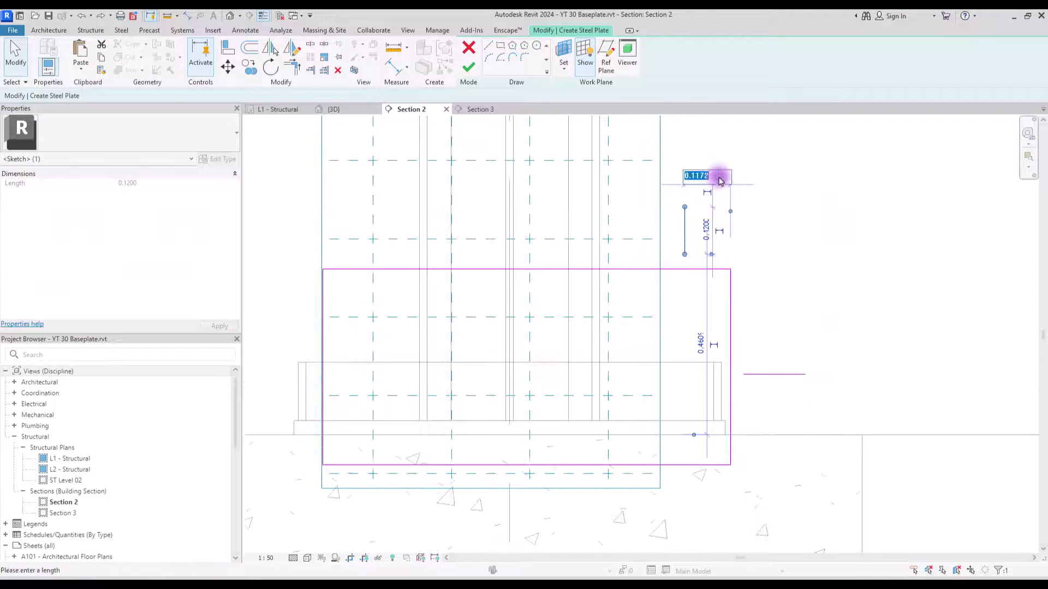
type("0.05")
key("Return")
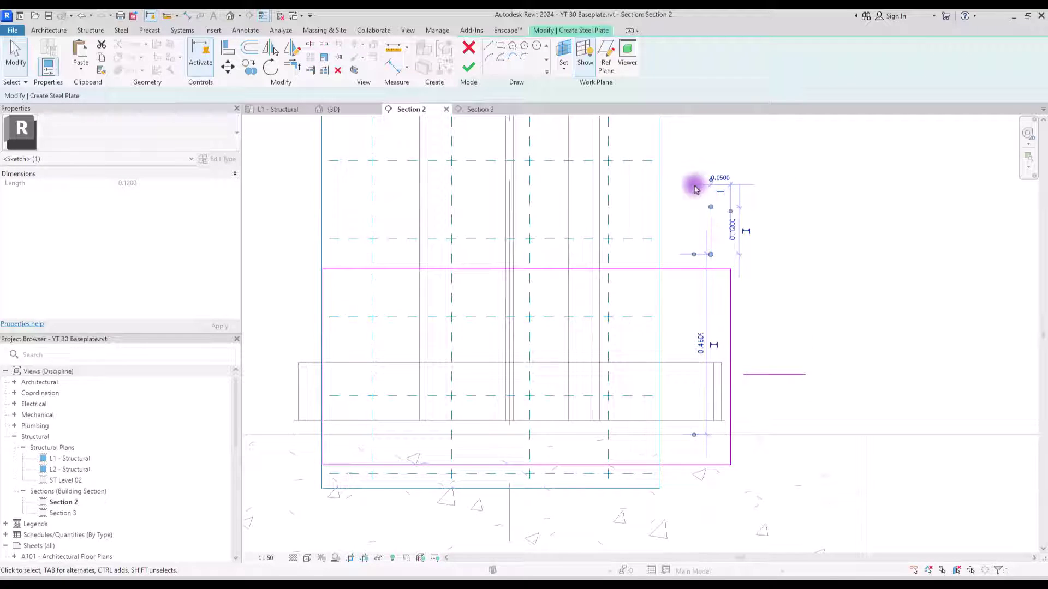
left_click(767, 329)
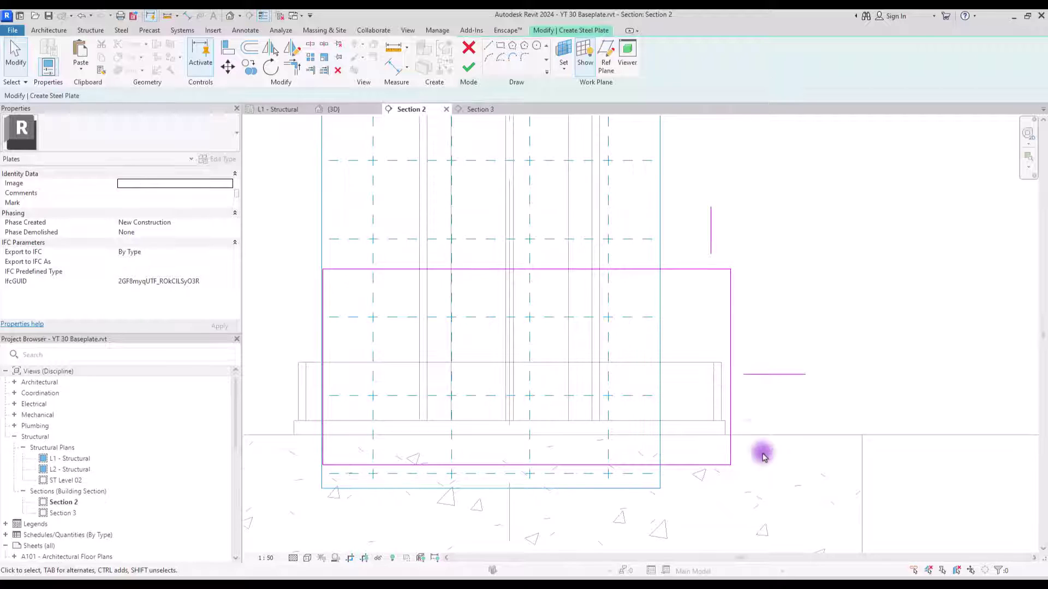
Set the horizontal guide line 0.15 above the rectangle's bottom edge and extend both guide lines across the outline
left_click(783, 375)
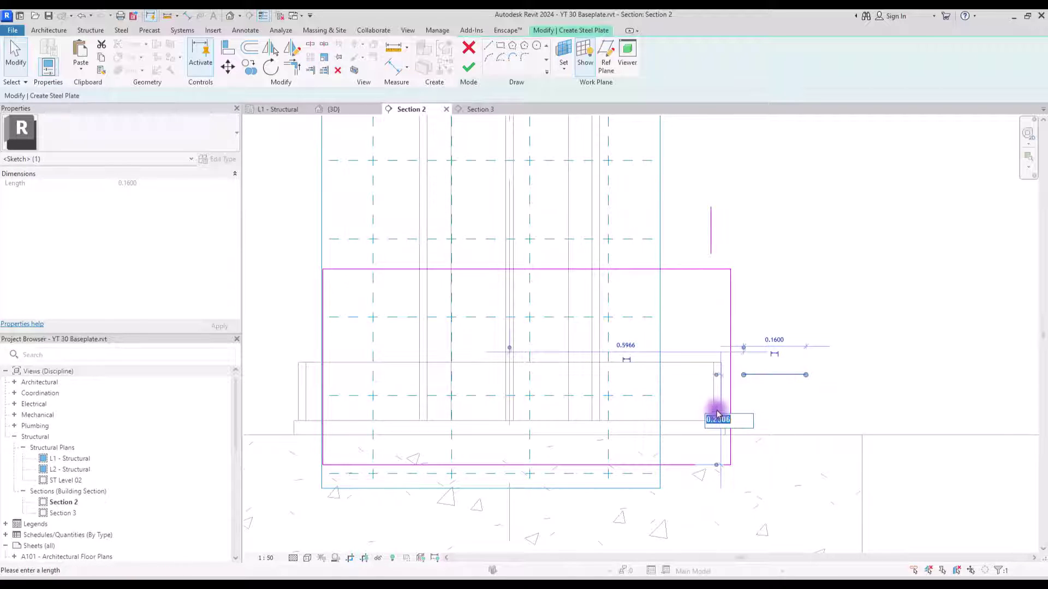
key("Return")
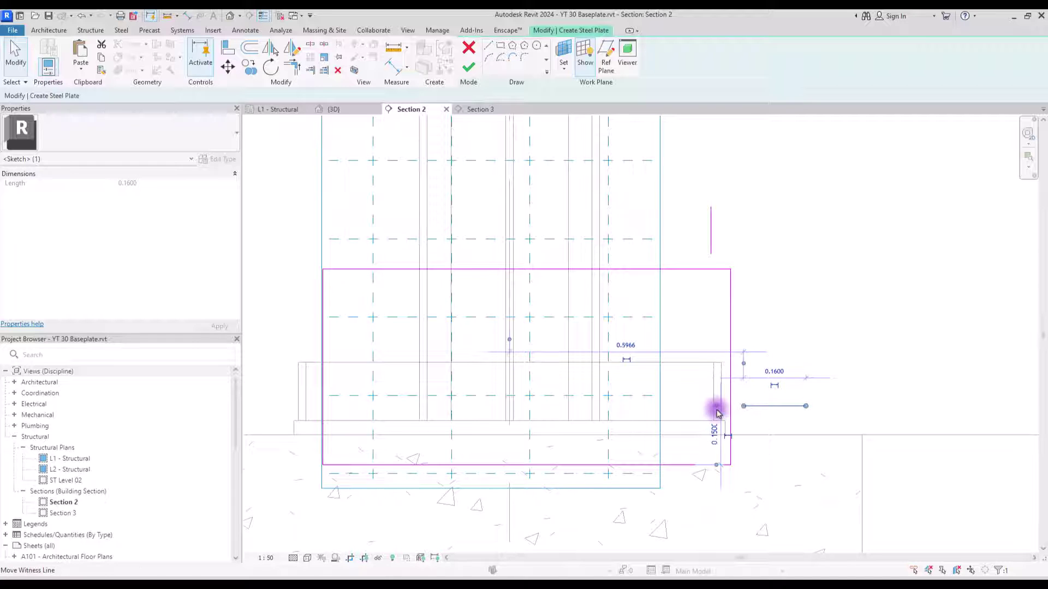
left_click_drag(711, 253, 712, 293)
left_click(761, 323)
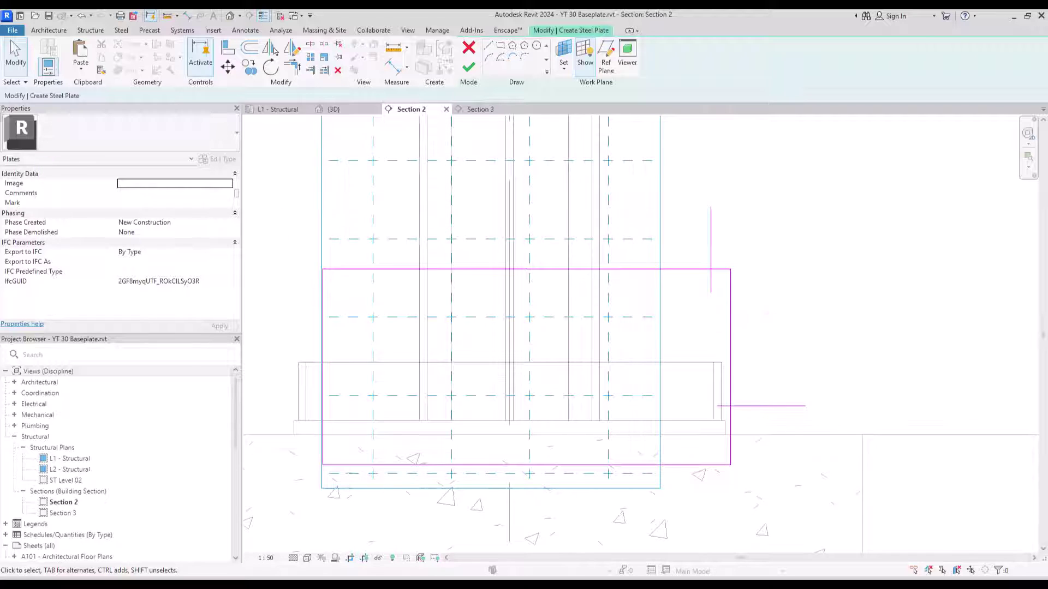
Draw a sloped line from the right edge at the horizontal guide up to the top edge at the vertical guide
left_click(488, 48)
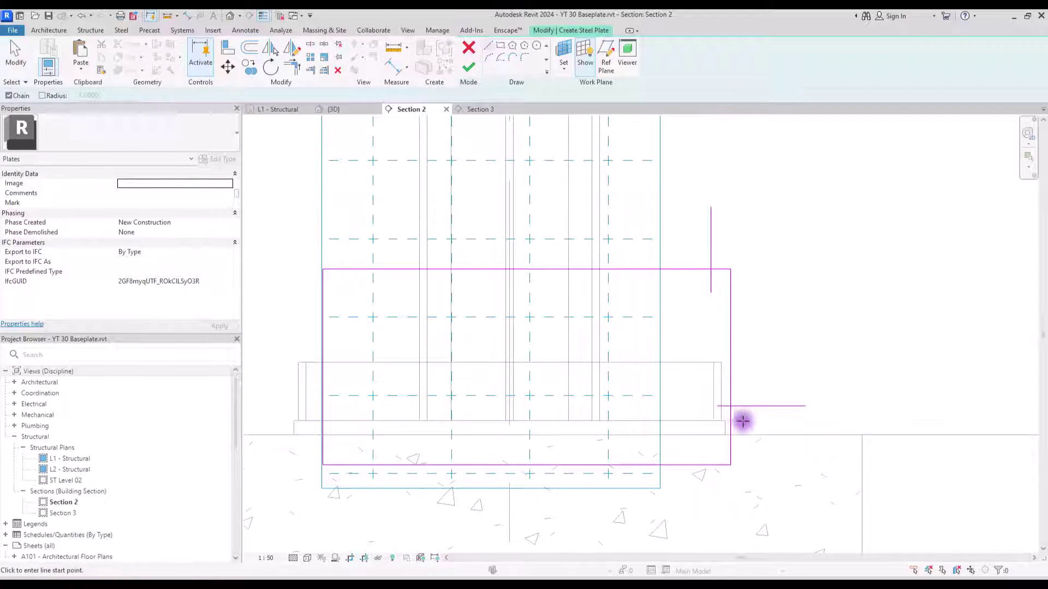
left_click(732, 407)
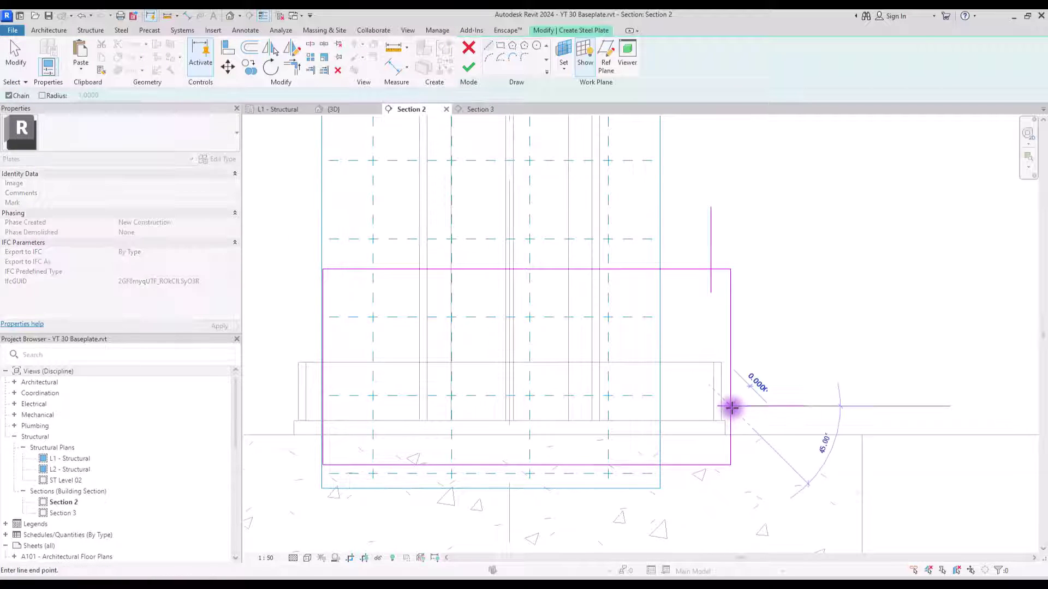
left_click(711, 269)
key("Escape")
key("Escape")
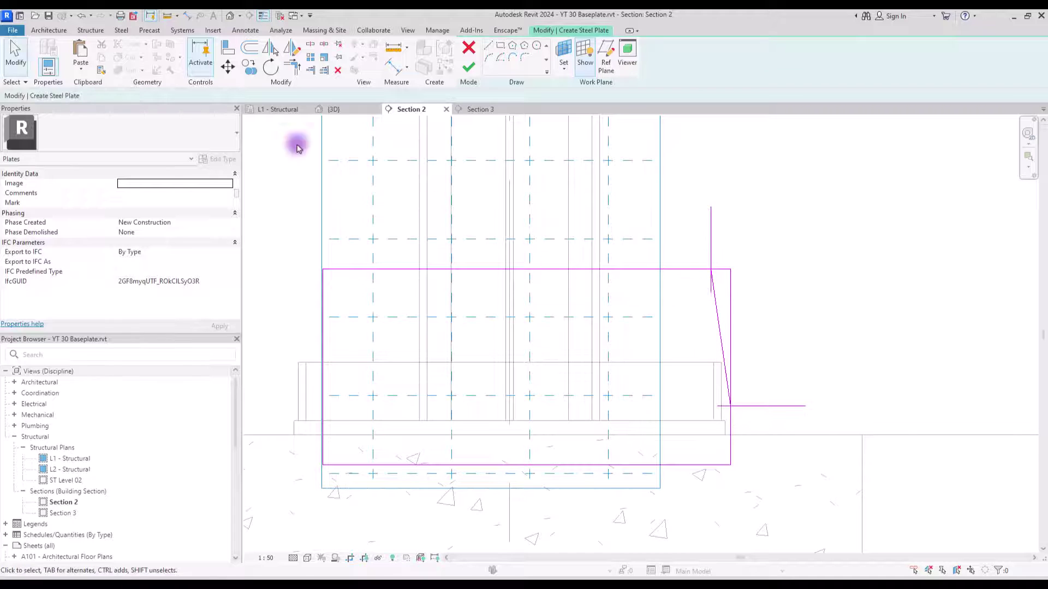
Trim the rectangle's right and top edges to the sloped line, removing the upper right corner
left_click(292, 67)
left_click(730, 428)
left_click(723, 363)
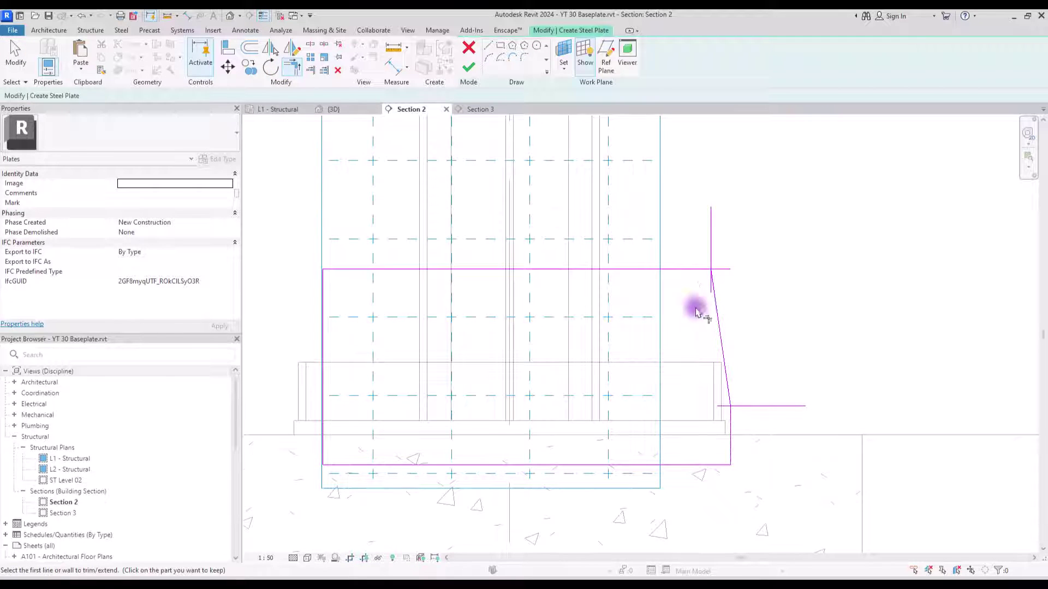
left_click(682, 269)
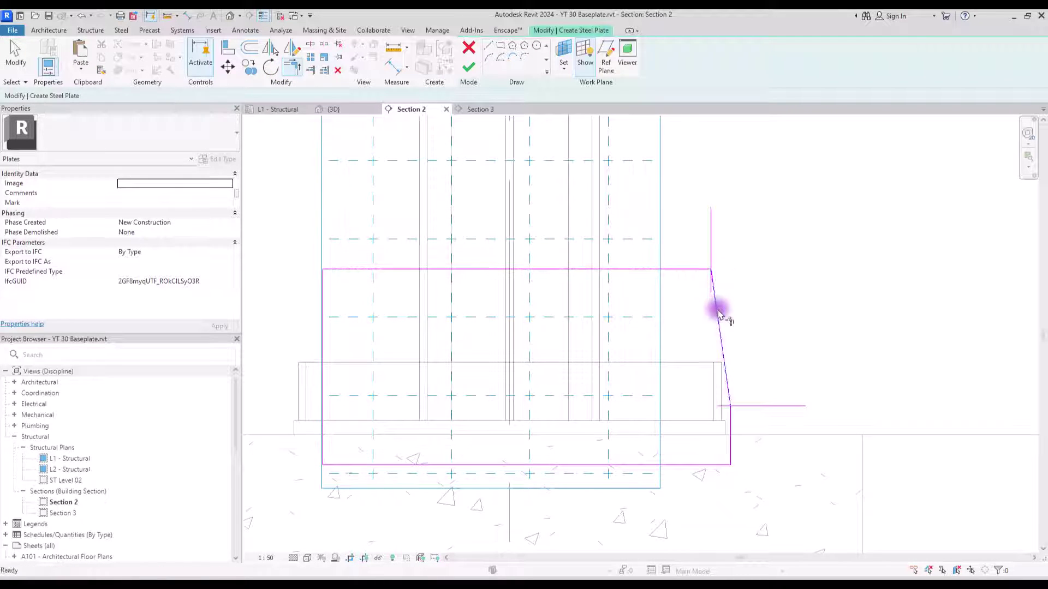
key("Escape")
Delete the vertical and horizontal guide lines from the plate sketch
left_click(711, 229)
key("Delete")
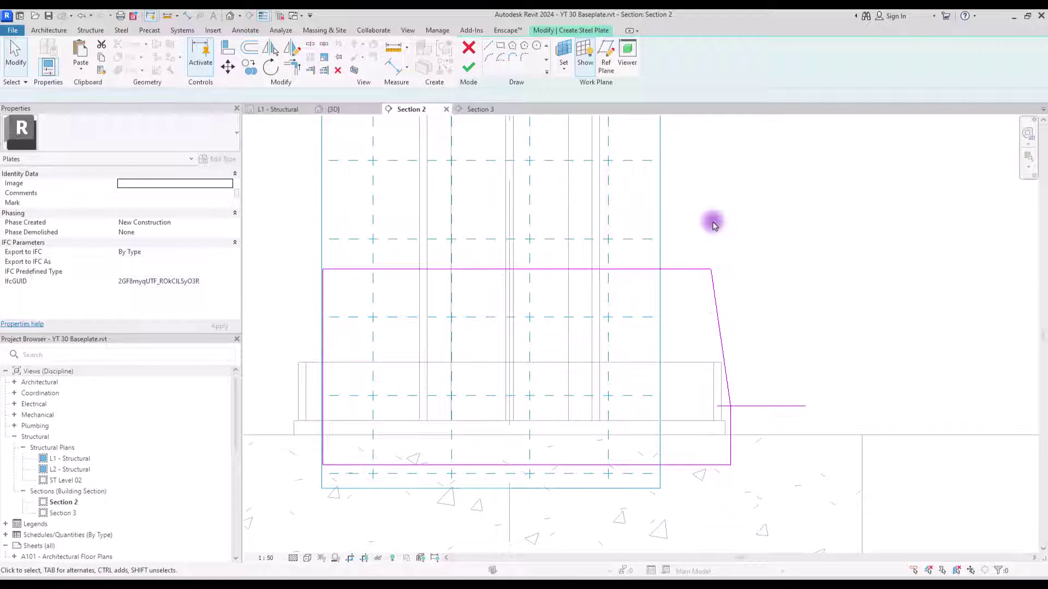
left_click(763, 405)
key("Delete")
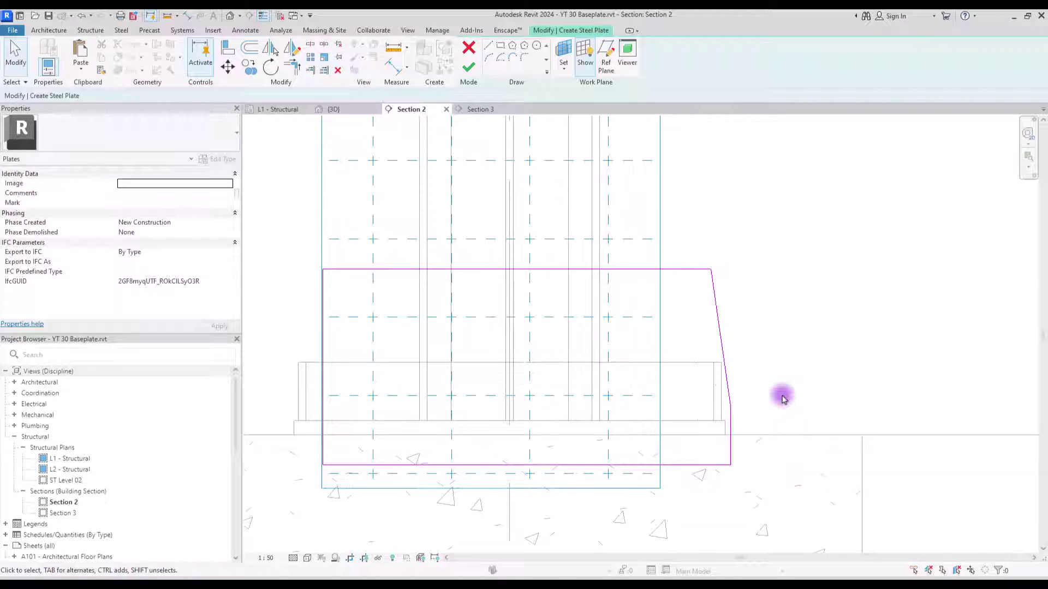
Mirror the sloped line and the short right edge about a vertical axis through the midpoint of the bottom edge
left_click_drag(697, 224, 768, 501)
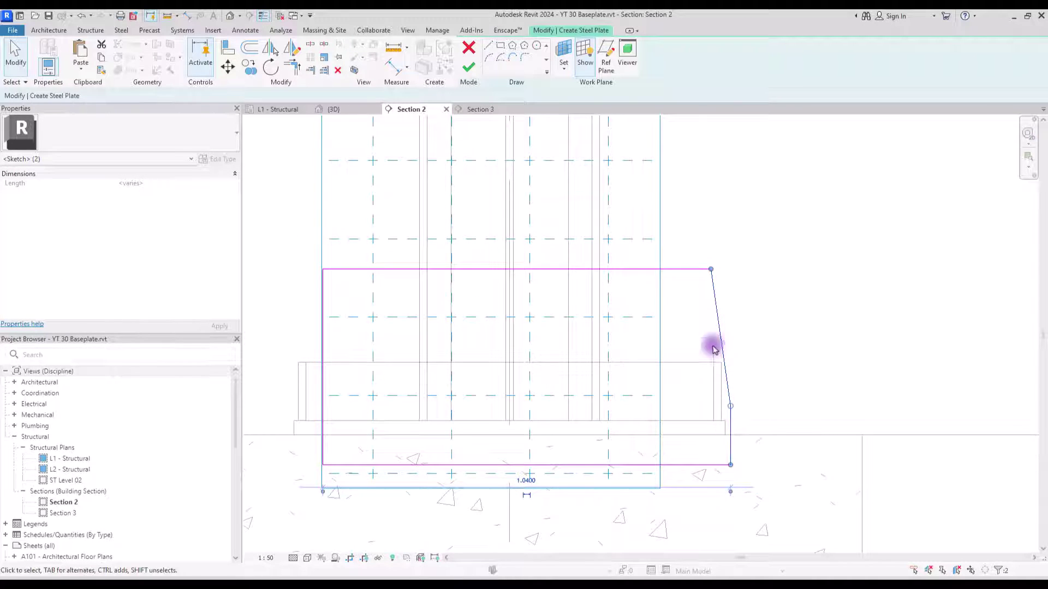
left_click(292, 52)
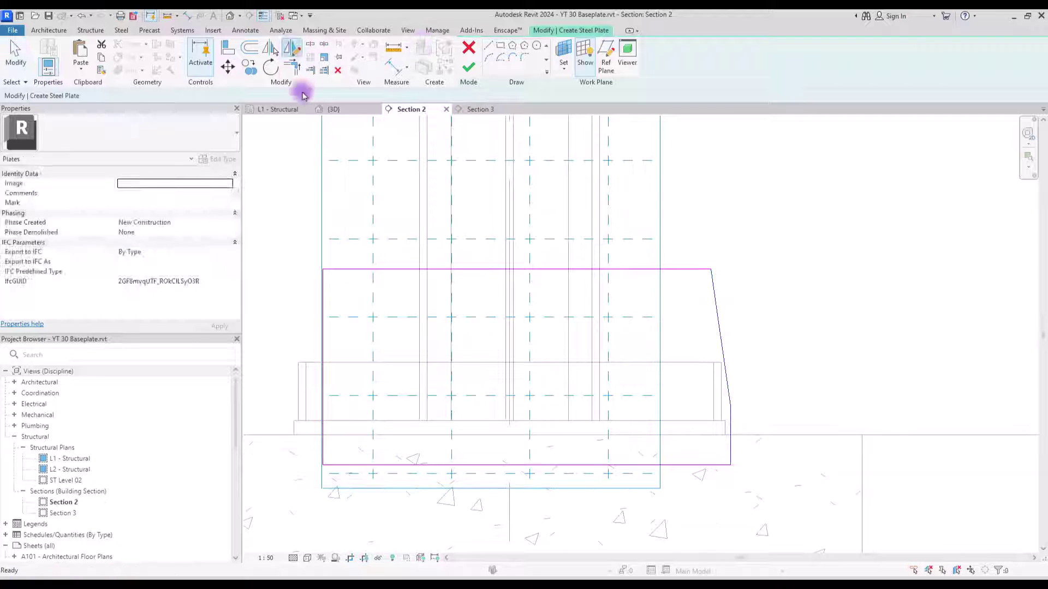
left_click(525, 467)
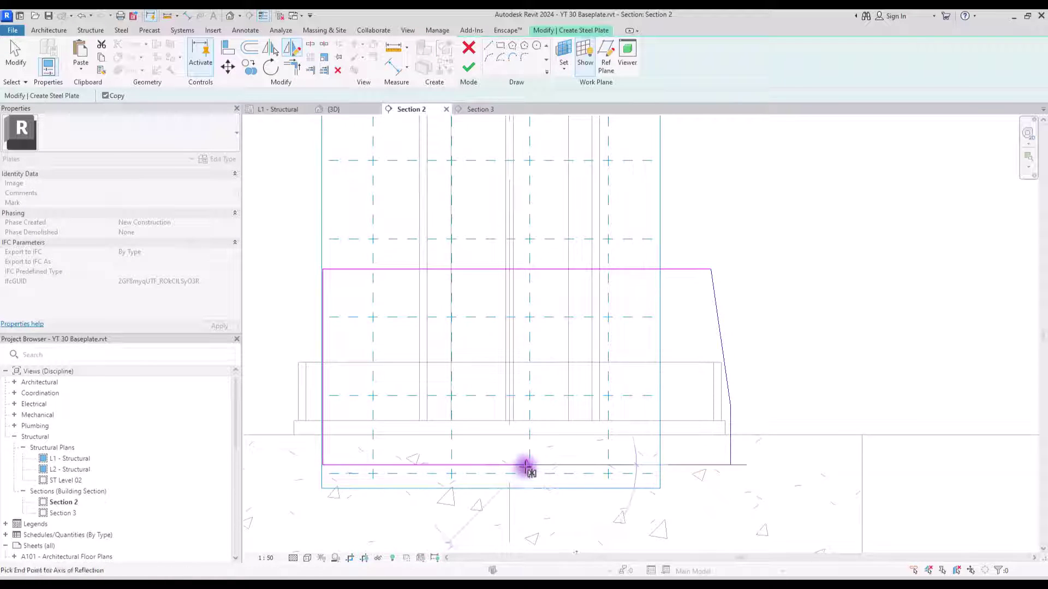
left_click(524, 352)
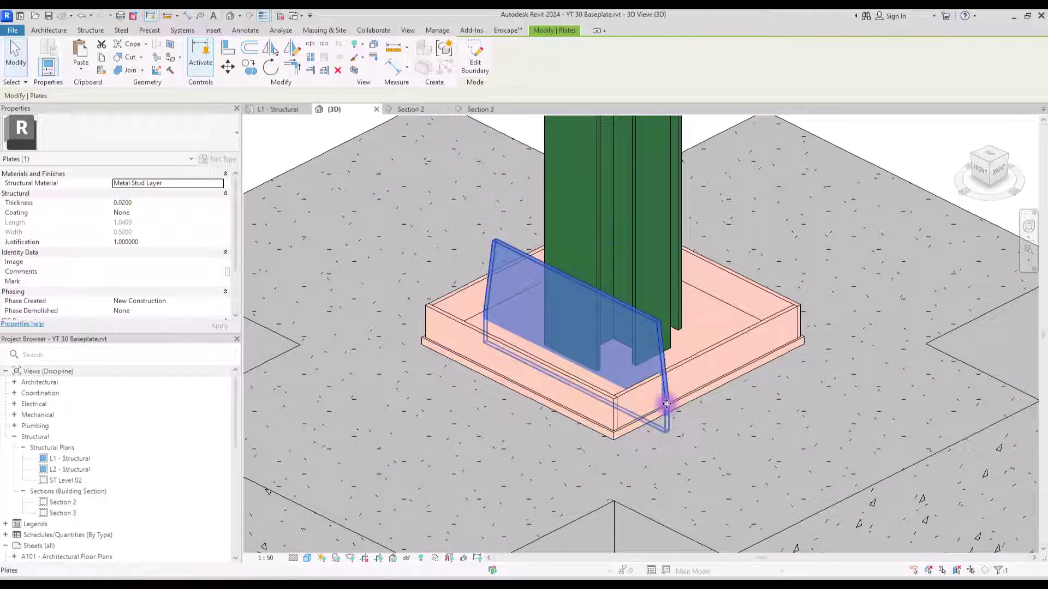
In Section 2, move the tapered plate by its lower left corner onto the base plate's top, against the upright edge plate's inner face
left_click(407, 110)
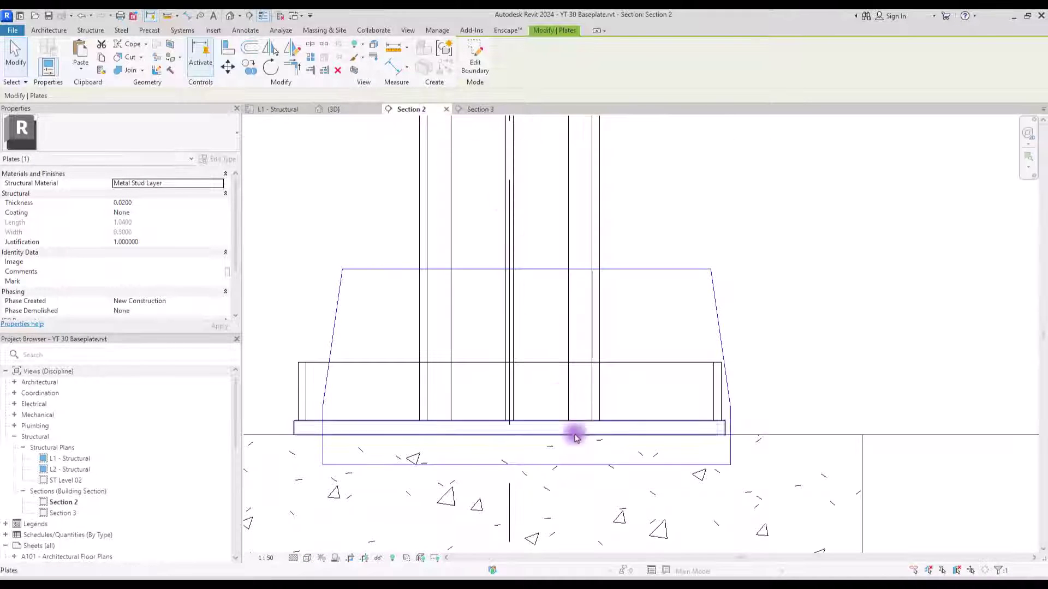
scroll(293, 462, "up", 2)
scroll(293, 462, "up", 1)
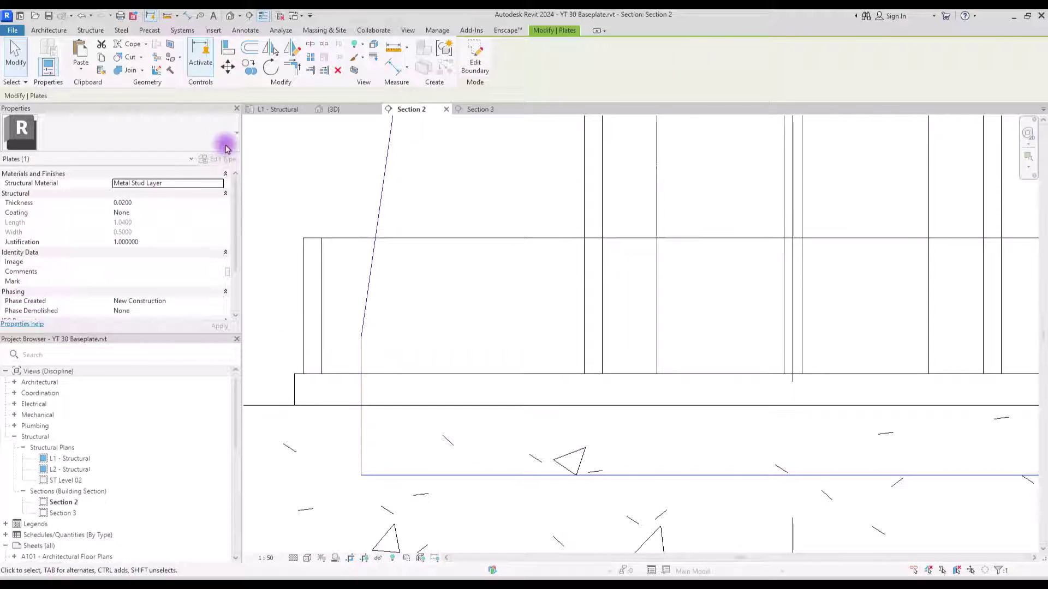
left_click(227, 72)
left_click(361, 477)
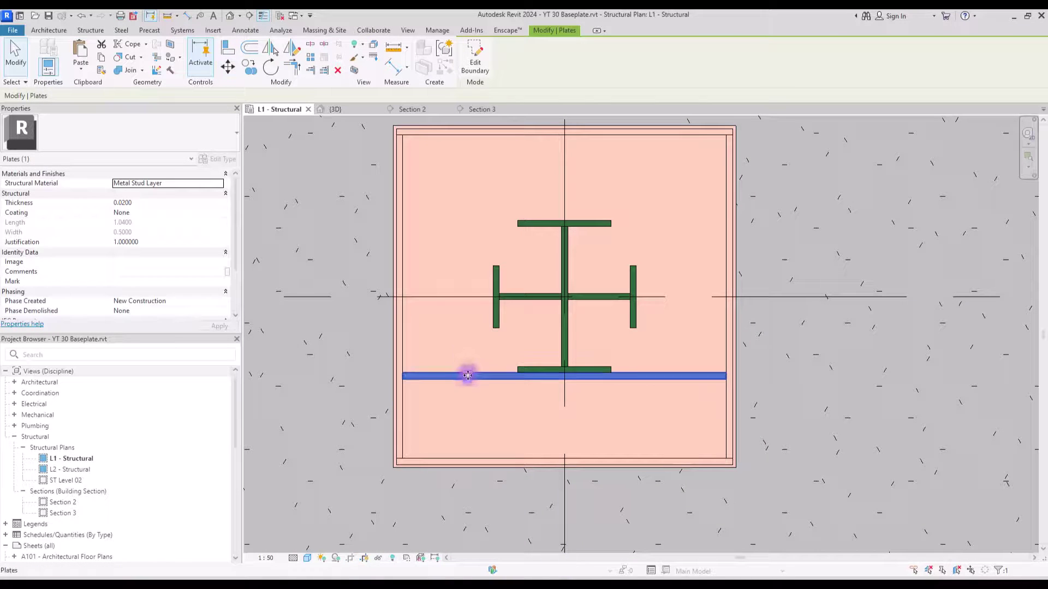
In the L1 - Structural plan, copy the tapered plate to the outer face of the column's opposite flange
left_click(250, 68)
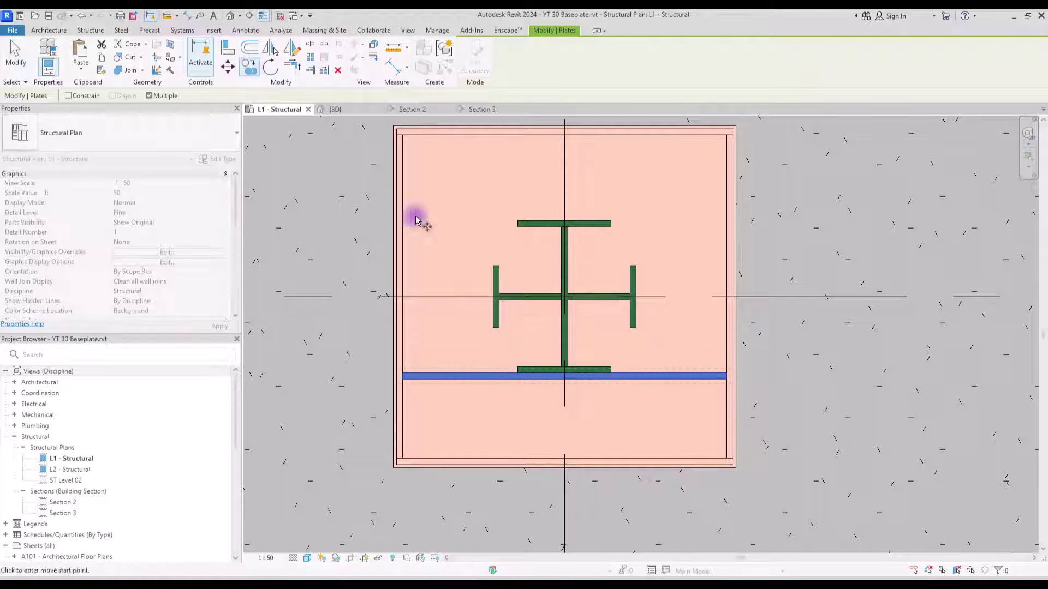
scroll(595, 360, "up", 2)
left_click(586, 388)
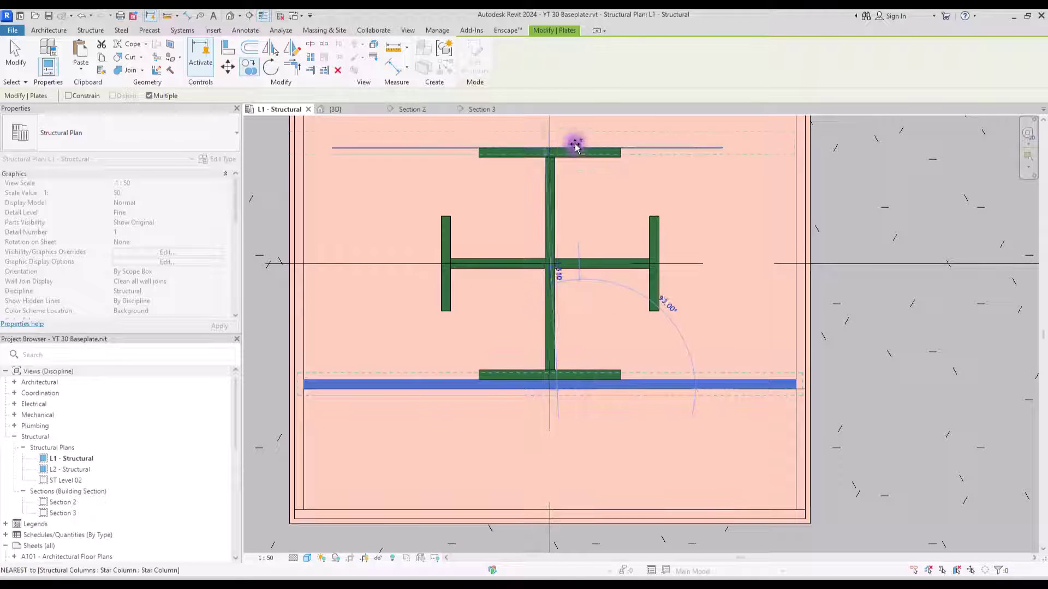
left_click(583, 148)
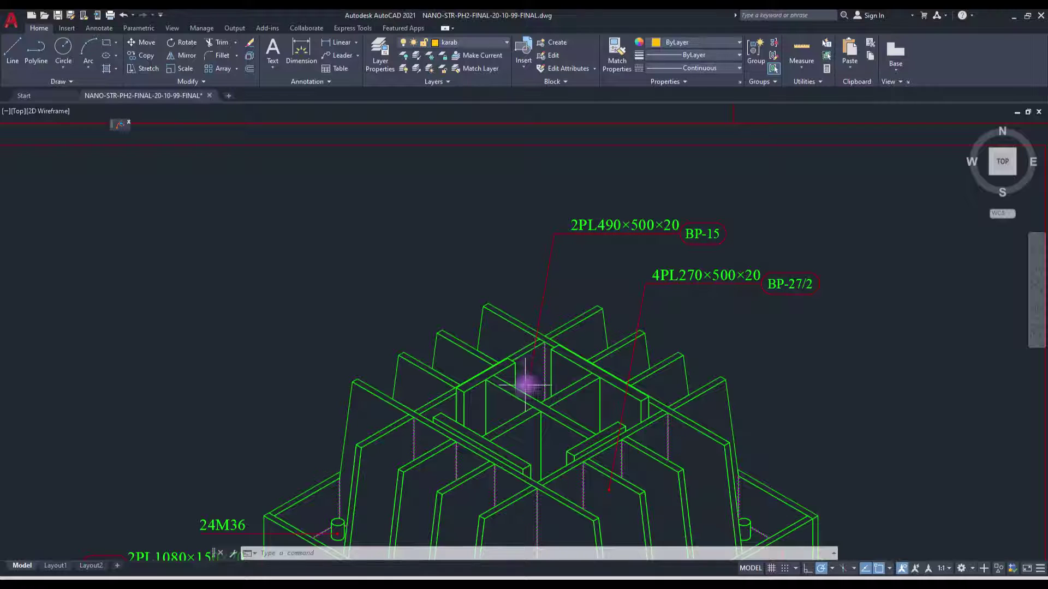
After checking plate BP-15 in AutoCAD, start a steel plate on the column's side flange face in Revit and sketch a rectangle about 0.5 by 0.96
middle_click_drag(598, 300, 609, 246)
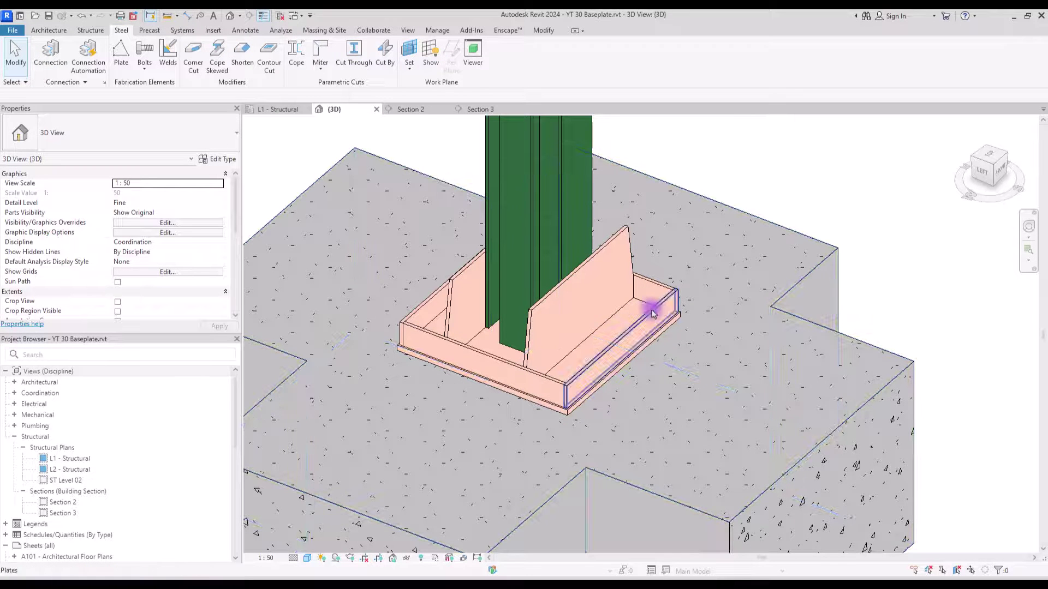
left_click(119, 57)
left_click(563, 71)
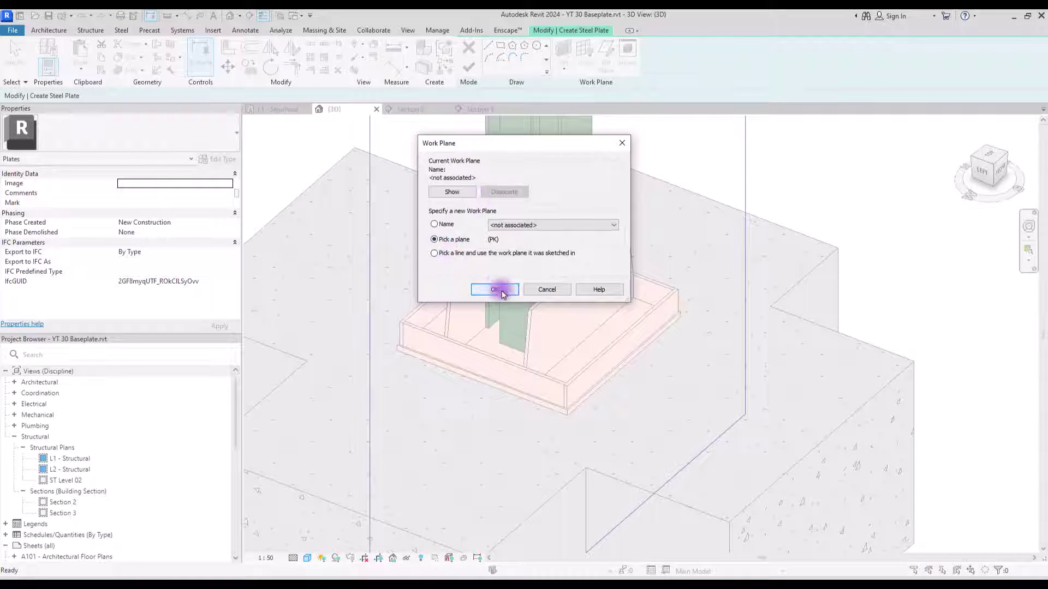
left_click(502, 292)
left_click(503, 328)
left_click(473, 338)
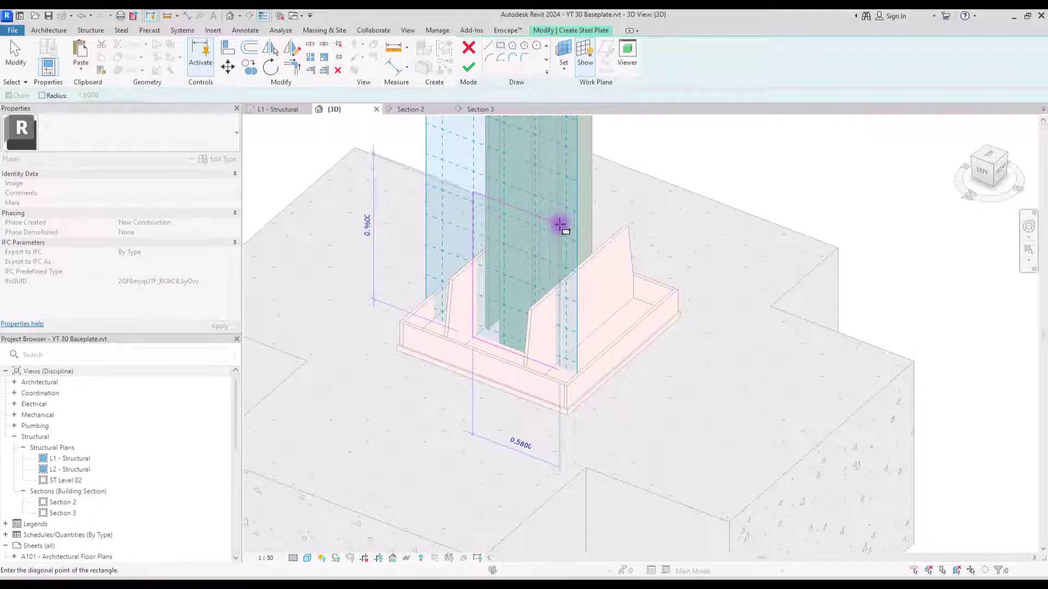
left_click(553, 222)
Set the sketched rectangle's height to 0.50 in Section 3
left_click(482, 111)
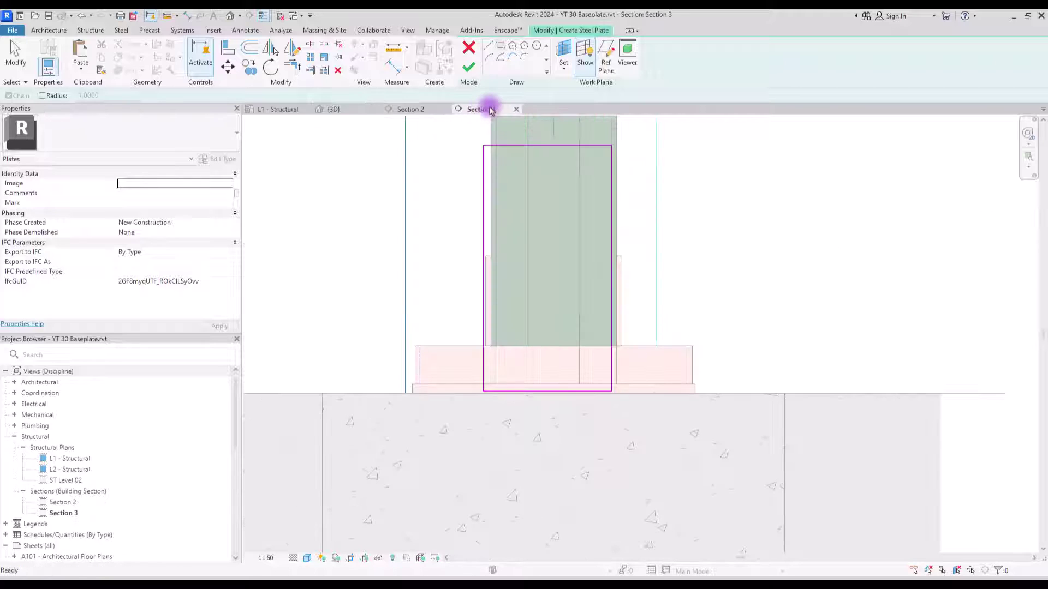
key("Escape")
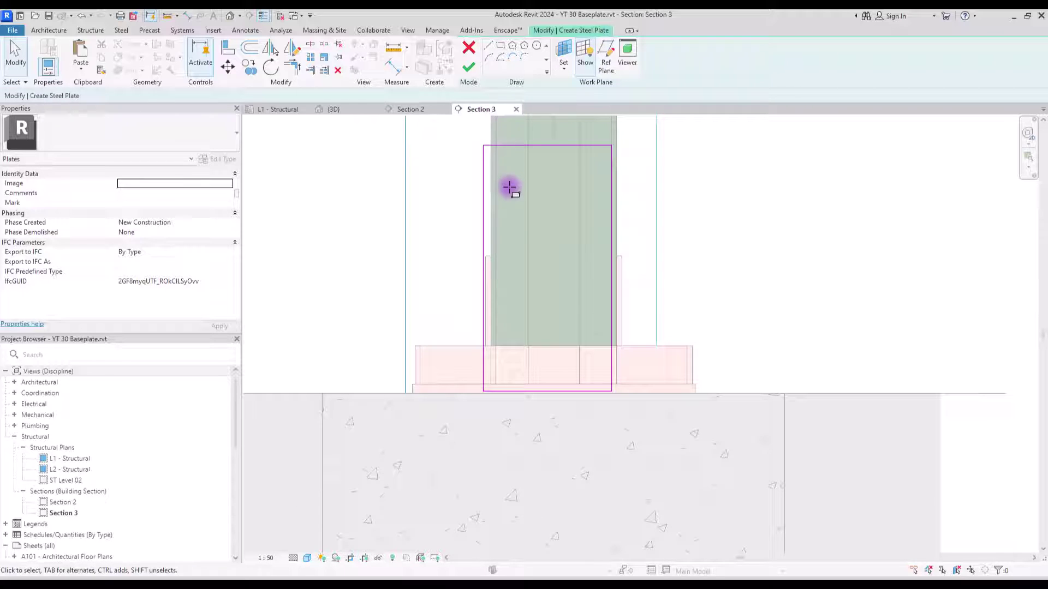
left_click(535, 152)
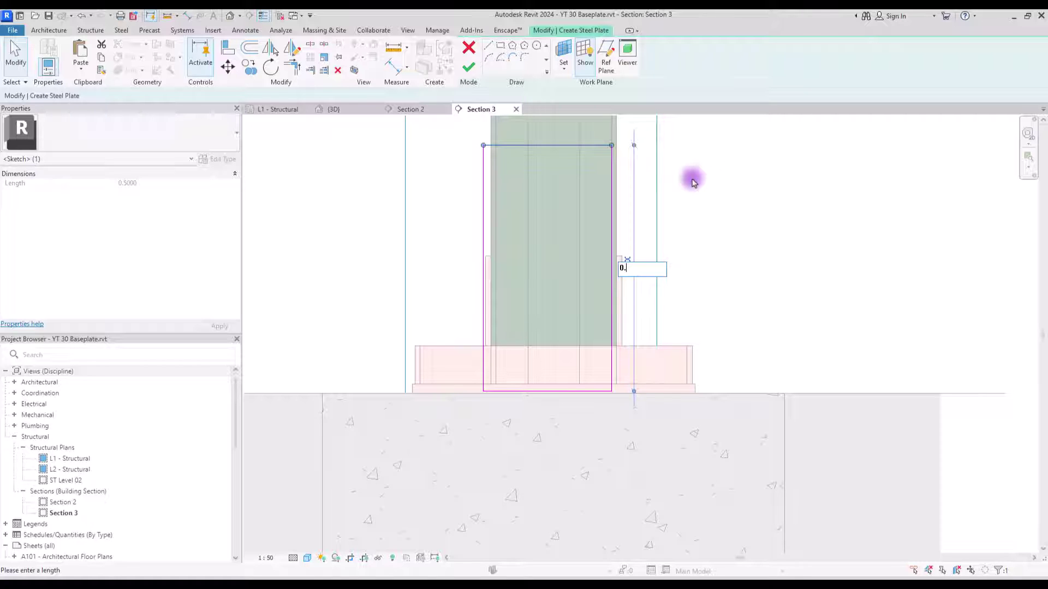
type("0.50")
key("Return")
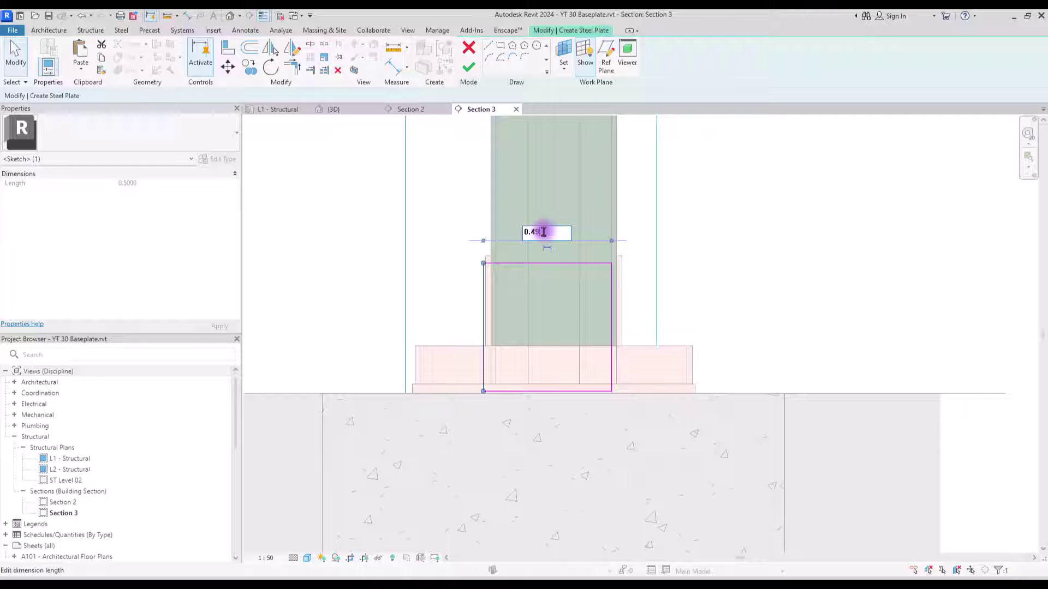
Set the sketched rectangle's width to 0.49, move it by its upper right corner to the right tapered plate's inner upper corner, and finish the plate
key("Return")
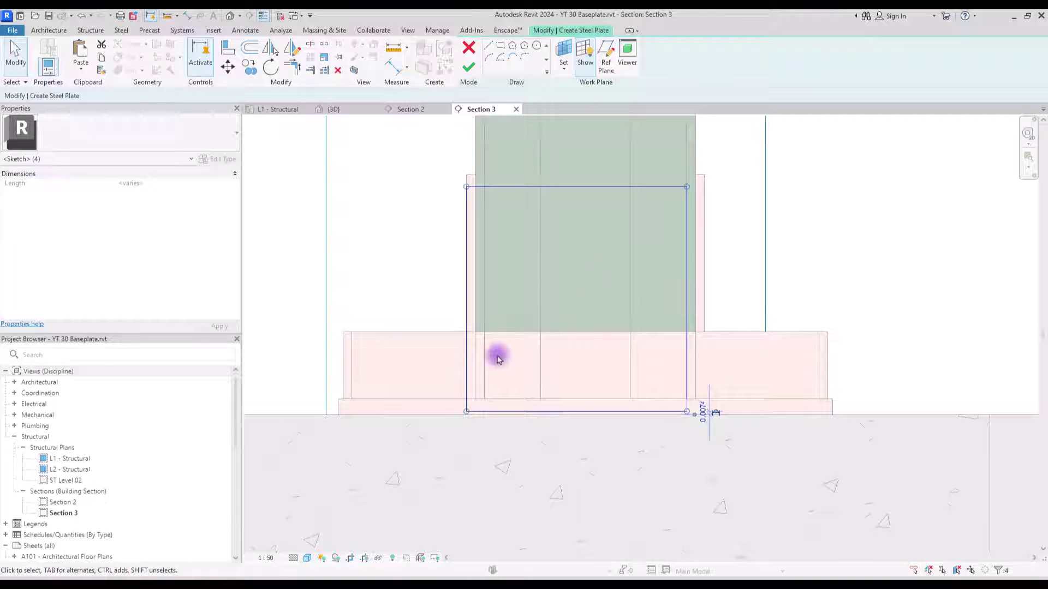
left_click(230, 75)
scroll(674, 171, "up", 4)
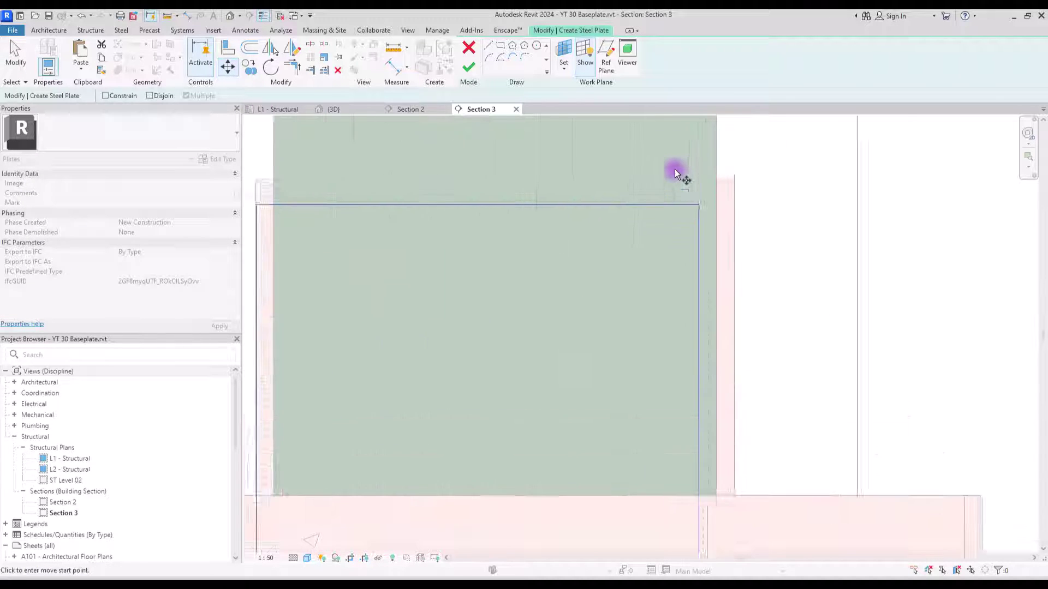
left_click(703, 210)
left_click(723, 181)
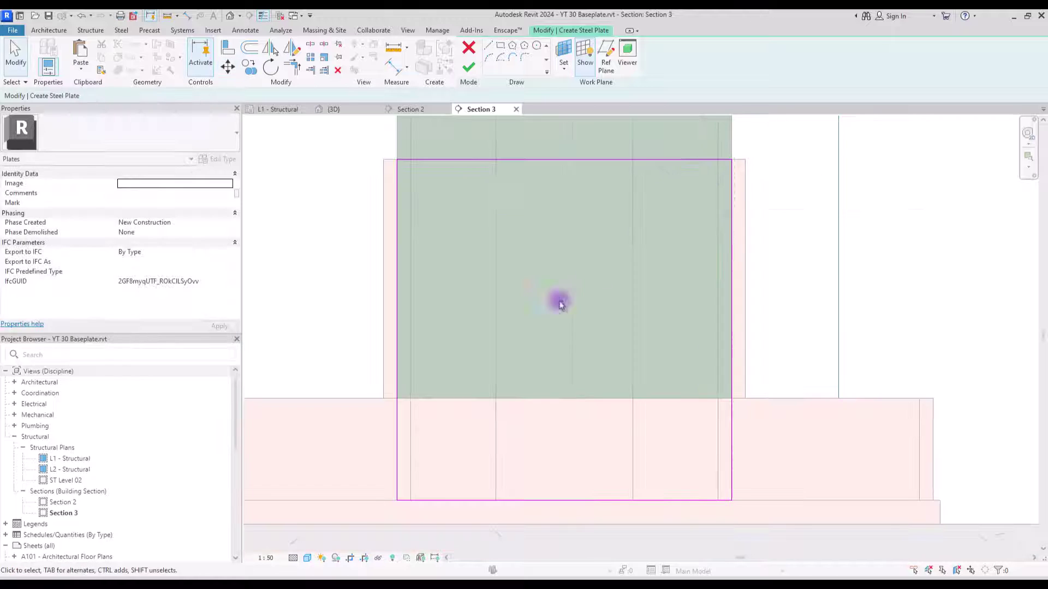
left_click(469, 68)
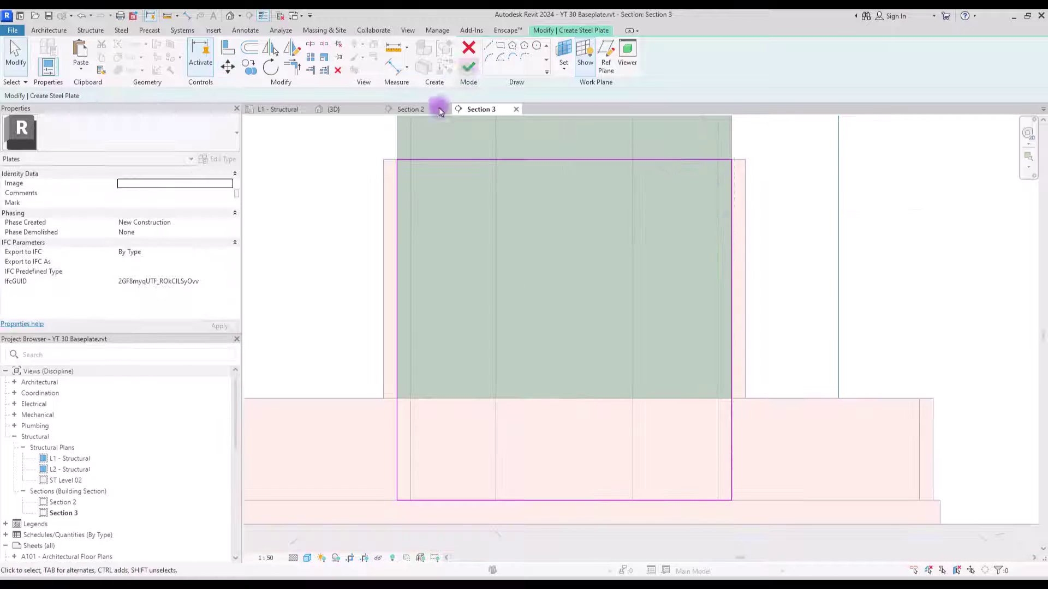
In the 3D view, set the new rectangular plate's thickness to 0.0200
left_click(335, 109)
left_click(129, 204)
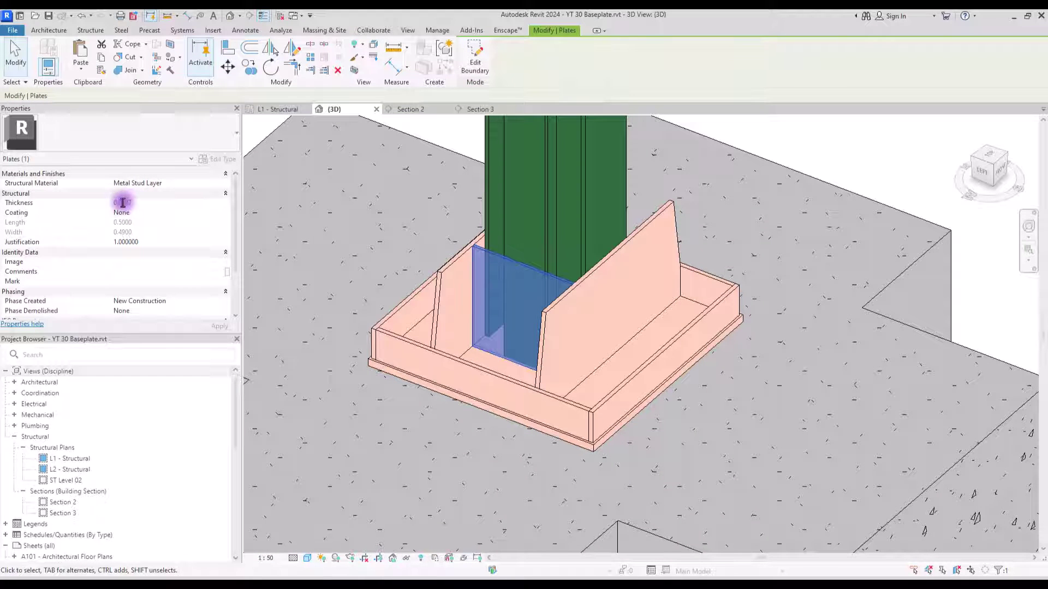
type("200")
In the L1 - Structural plan, copy the rectangular plate to the outer face of the column's opposite side flange
left_click(279, 109)
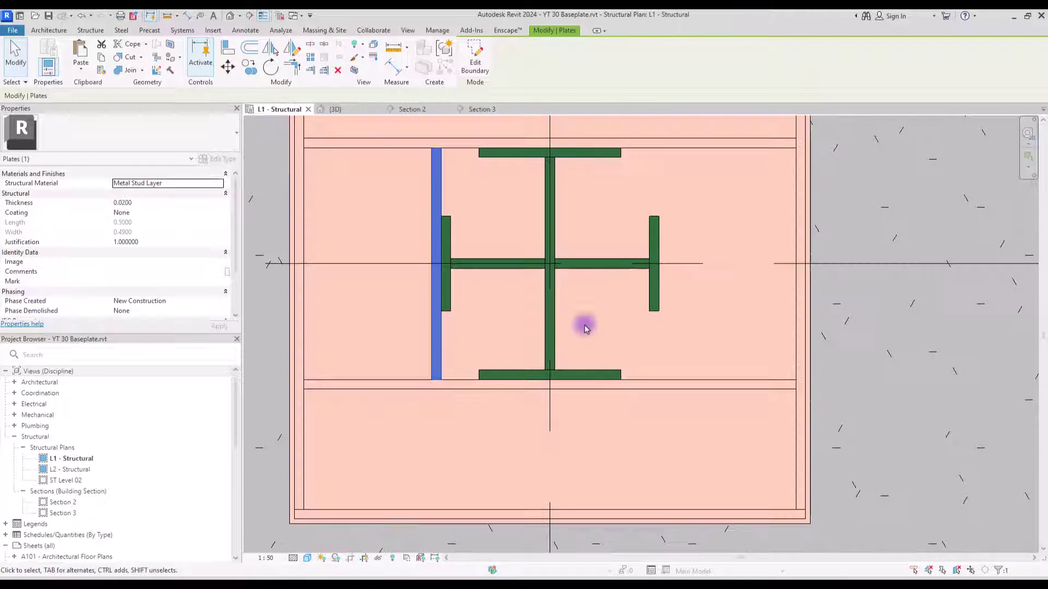
middle_click_drag(503, 309, 509, 329)
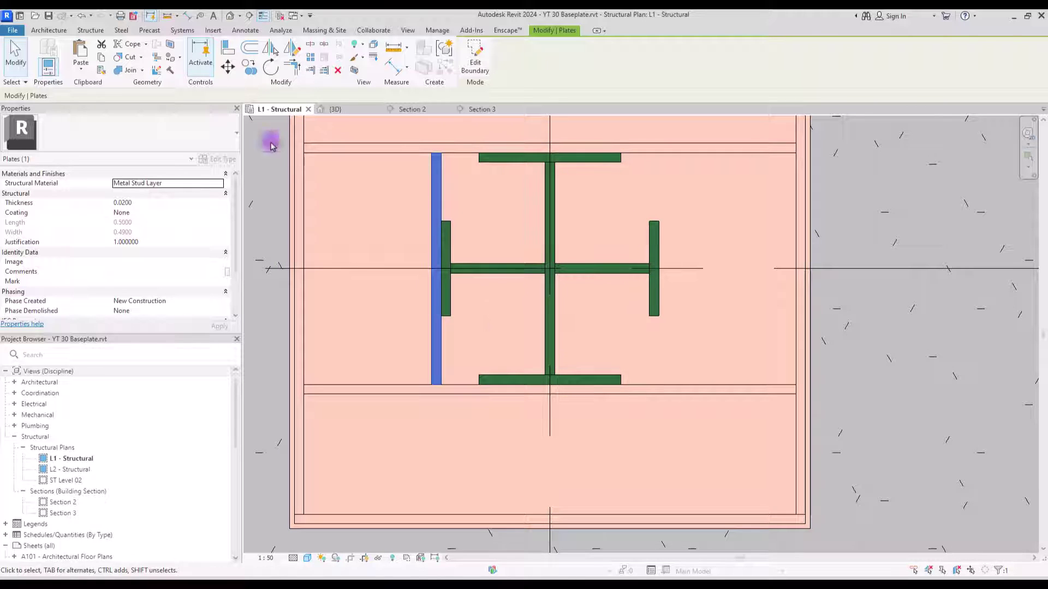
left_click(248, 68)
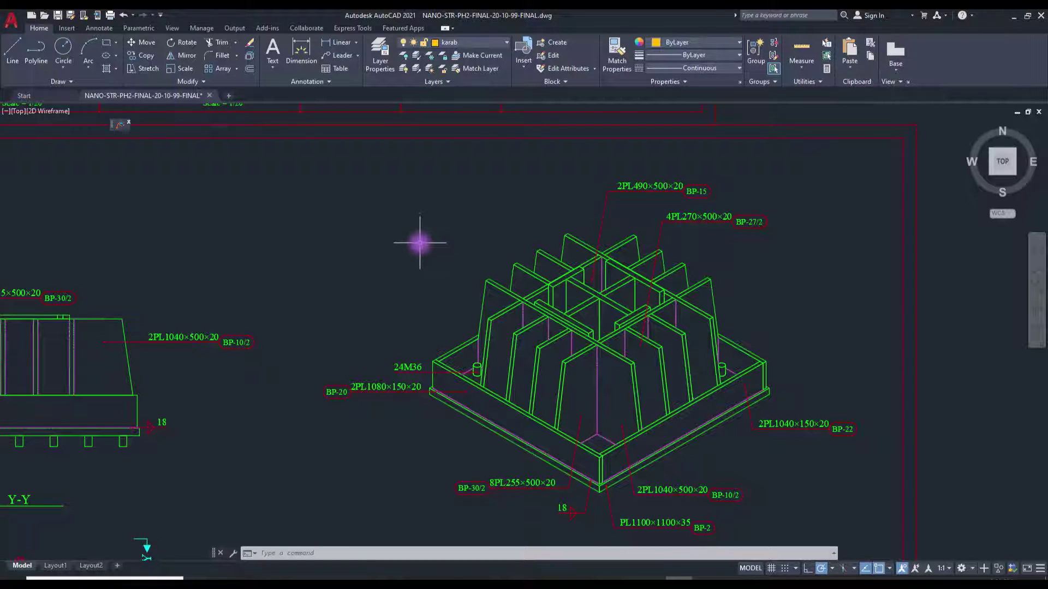
In AutoCAD, examine the isometric view's plate labels and the detail dimensions of stiffener BP-27/2
scroll(570, 377, "up", 2)
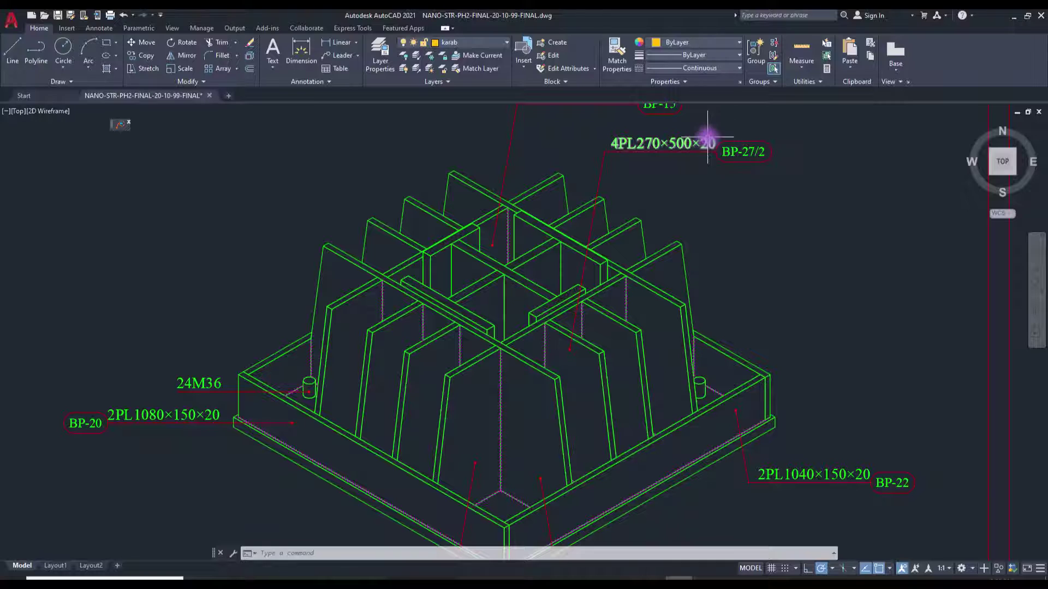
mouse_move(708, 138)
scroll(805, 338, "down", 2)
middle_click_drag(824, 426, 786, 147)
middle_click_drag(751, 379, 756, 150)
middle_click_drag(578, 397, 597, 203)
middle_click_drag(497, 420, 591, 344)
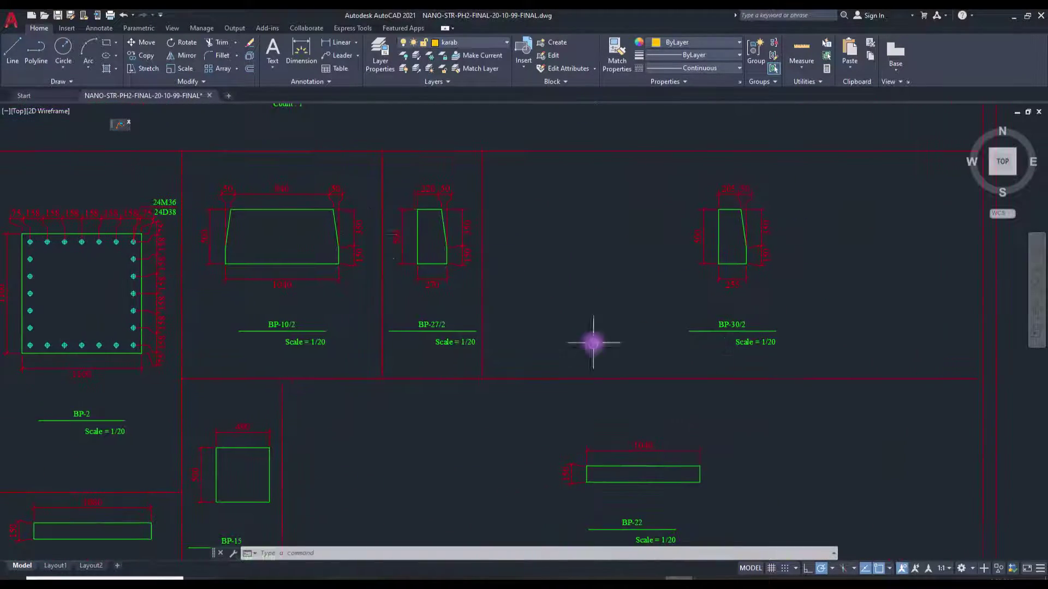
scroll(409, 187, "up", 4)
middle_click_drag(487, 351, 512, 303)
scroll(528, 311, "down", 2)
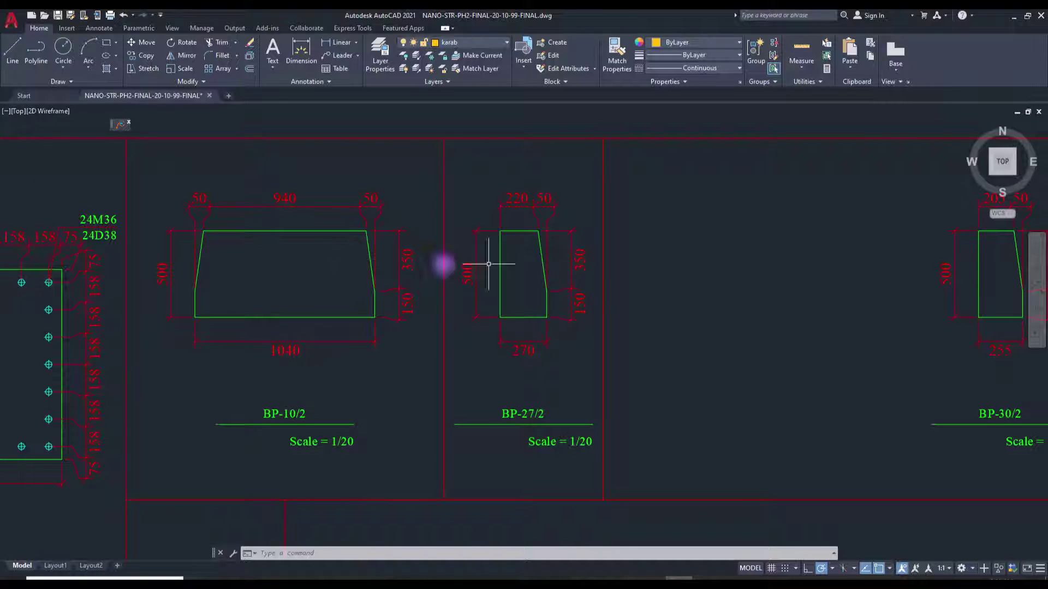
scroll(542, 215, "up", 2)
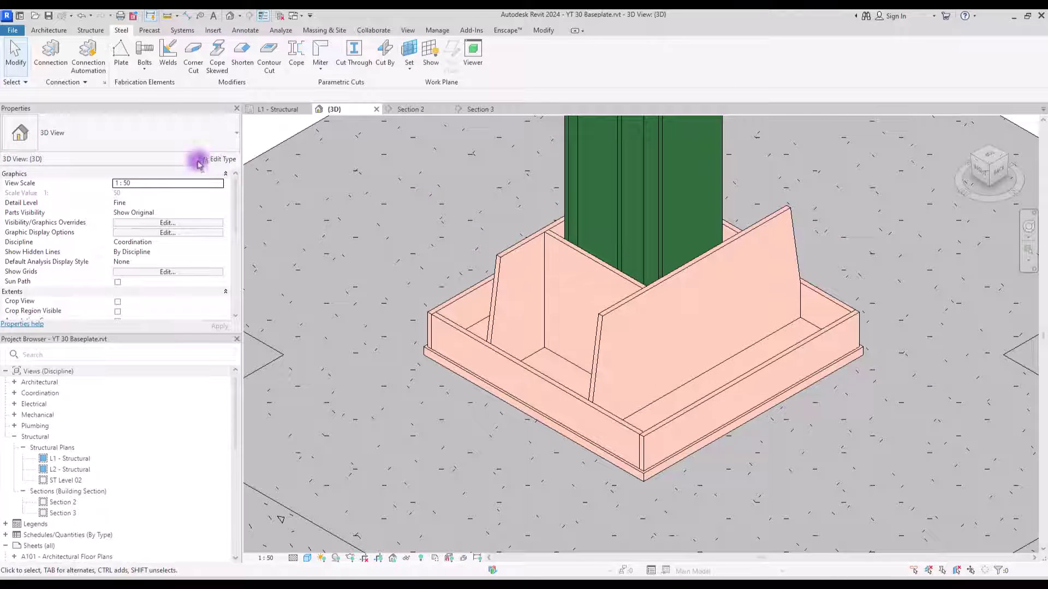
In Revit's 3D view, start a steel plate, pick the far tapered plate's face as its work plane, and display that plane
left_click(121, 52)
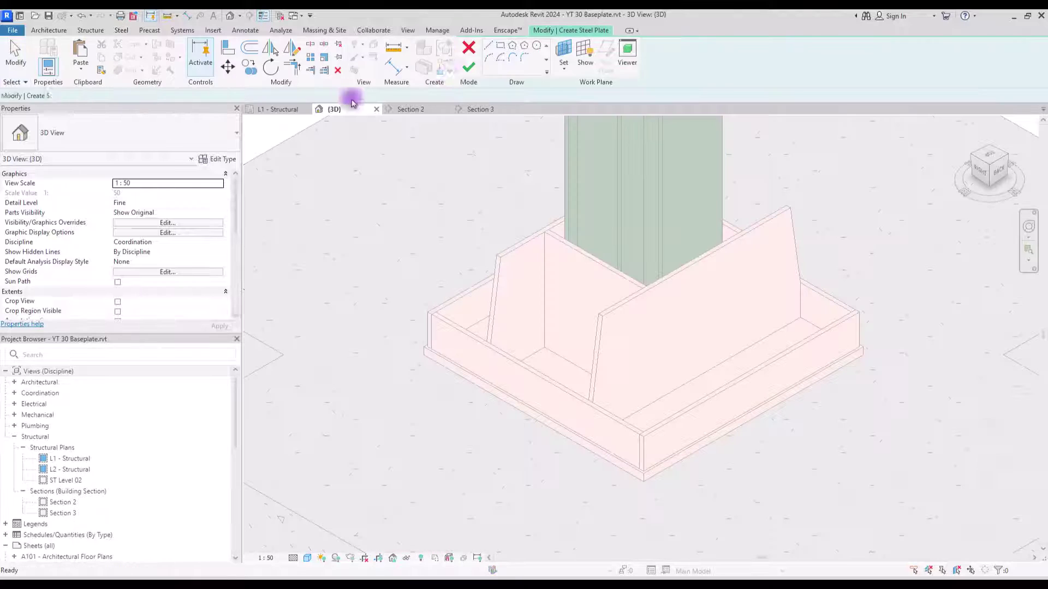
left_click(564, 67)
left_click(575, 87)
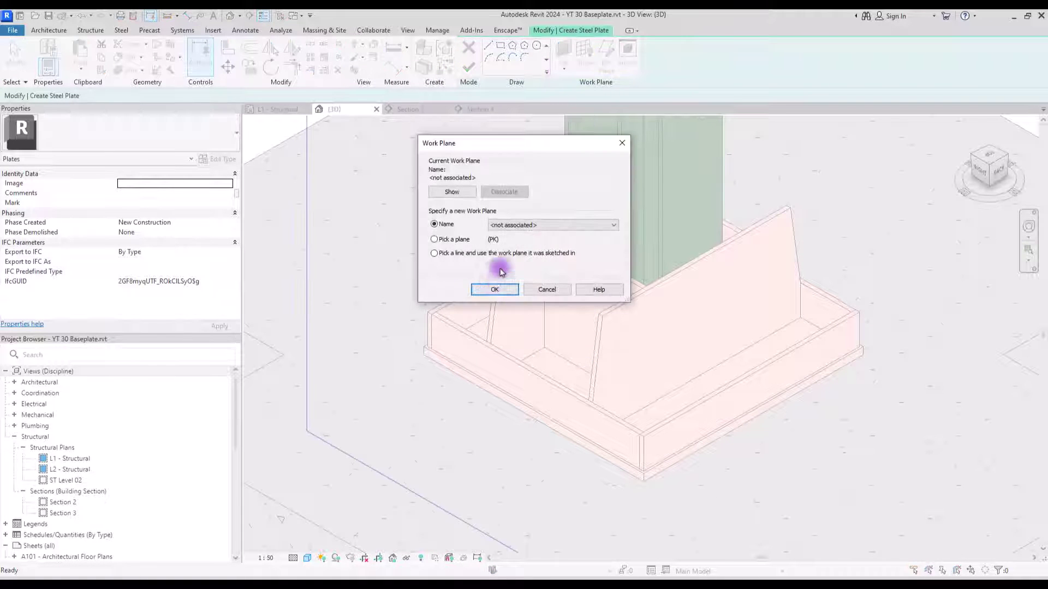
left_click(461, 241)
left_click(491, 291)
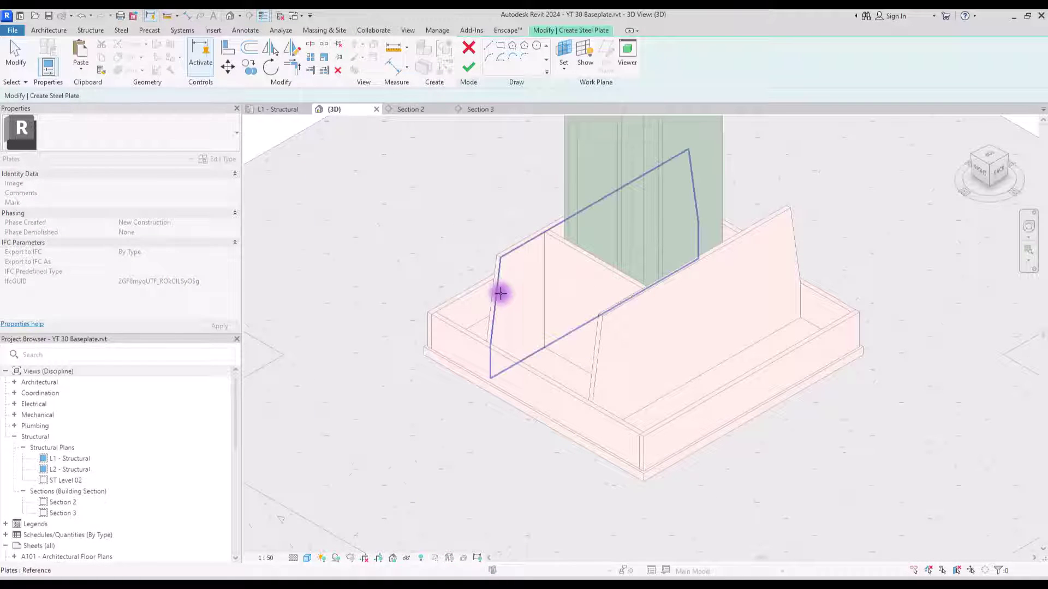
left_click(500, 295)
left_click(584, 61)
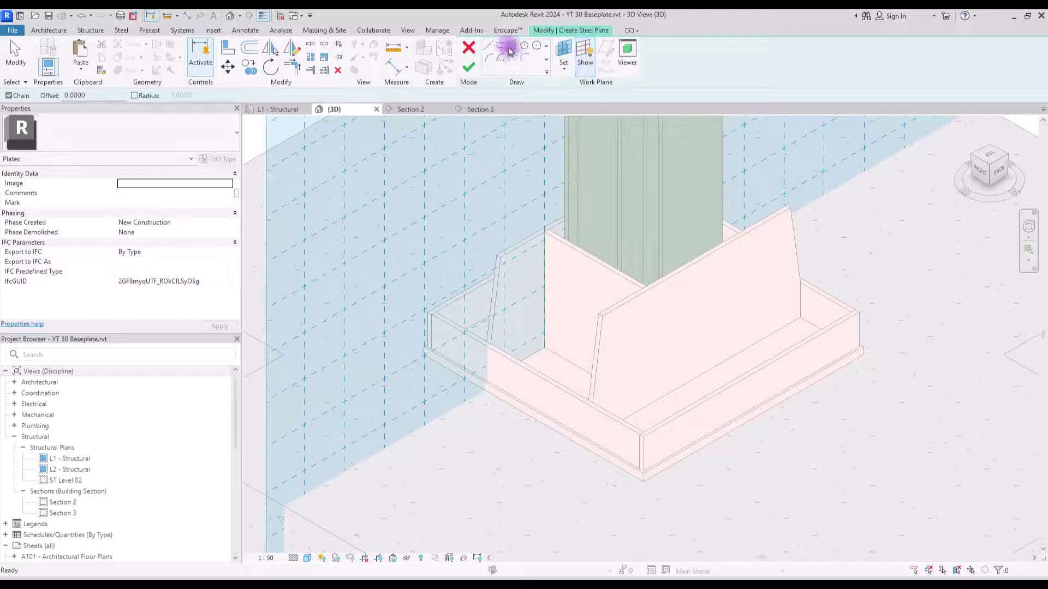
Sketch a rectangle about 0.28 wide from the rectangular plate's lower corner toward the edge plate, and open Section 2
left_click(508, 49)
left_click(553, 352)
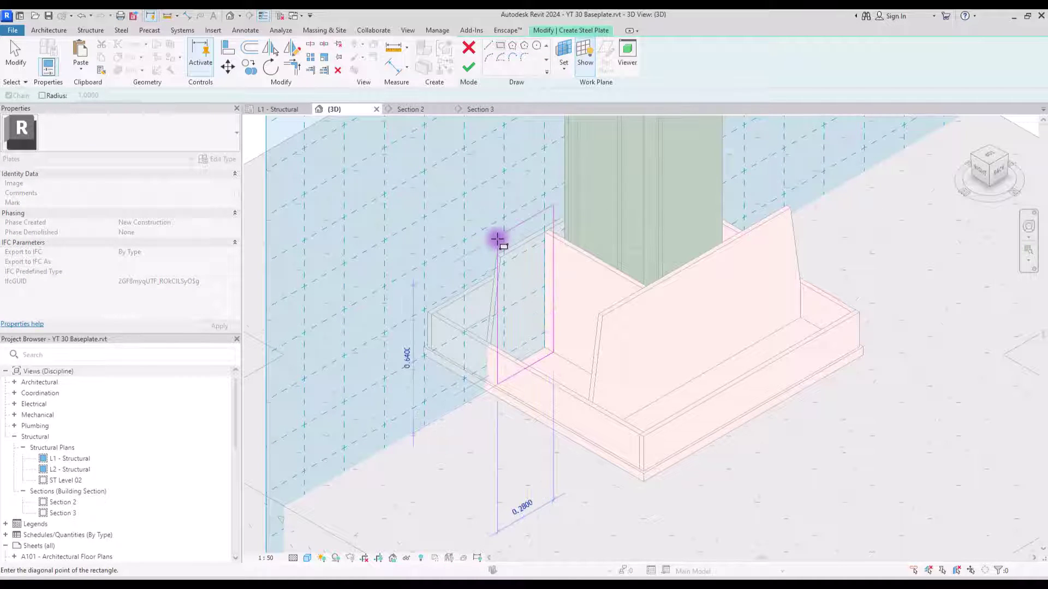
left_click(410, 108)
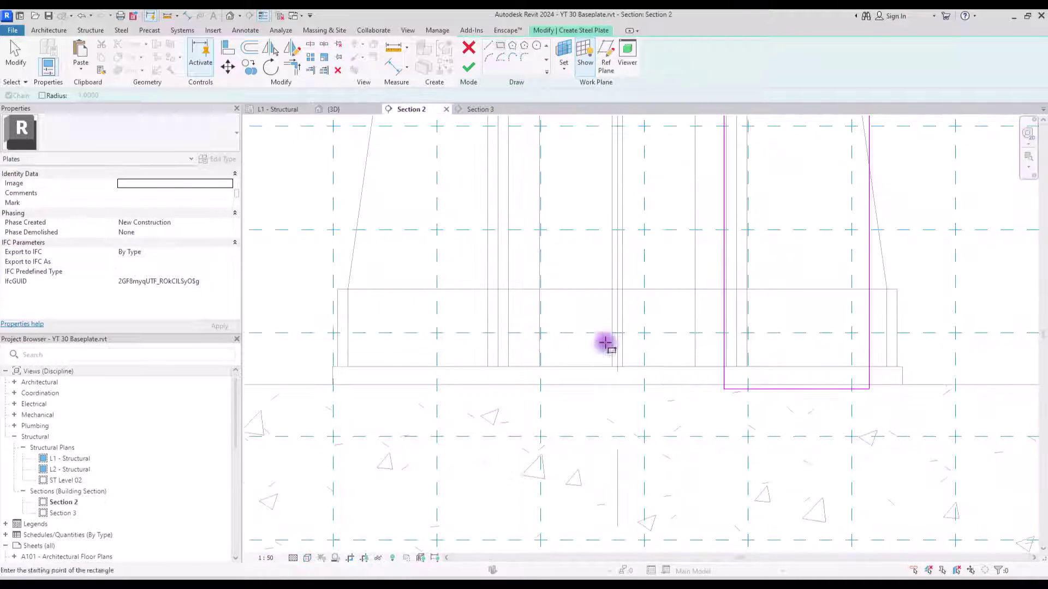
scroll(611, 346, "down", 3)
scroll(791, 181, "up", 1)
key("Escape")
Set the sketched rectangle's height to 0.50 and its width to 0.27
left_click(756, 164)
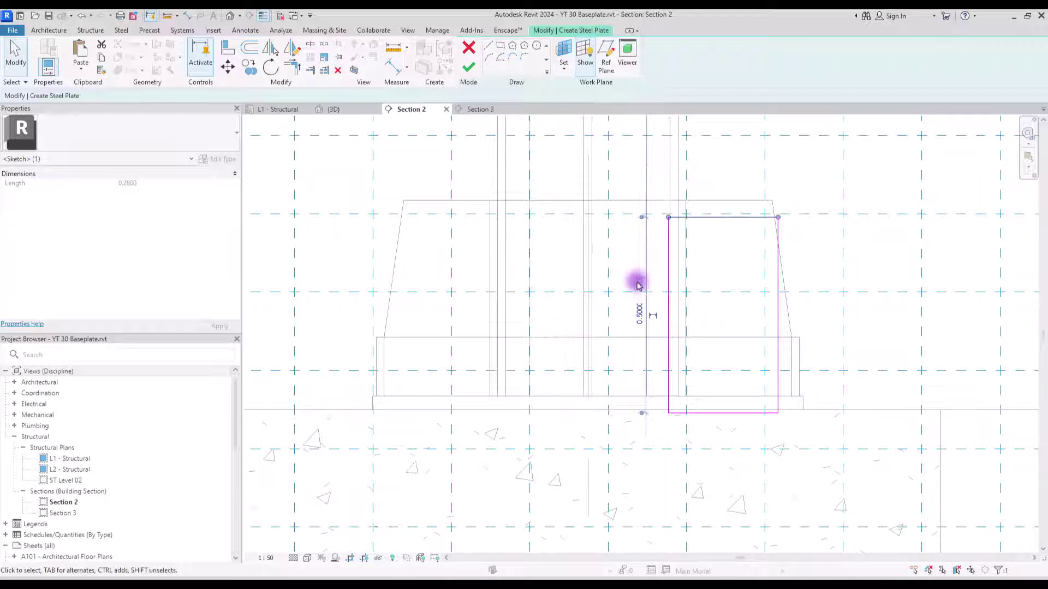
left_click(666, 273)
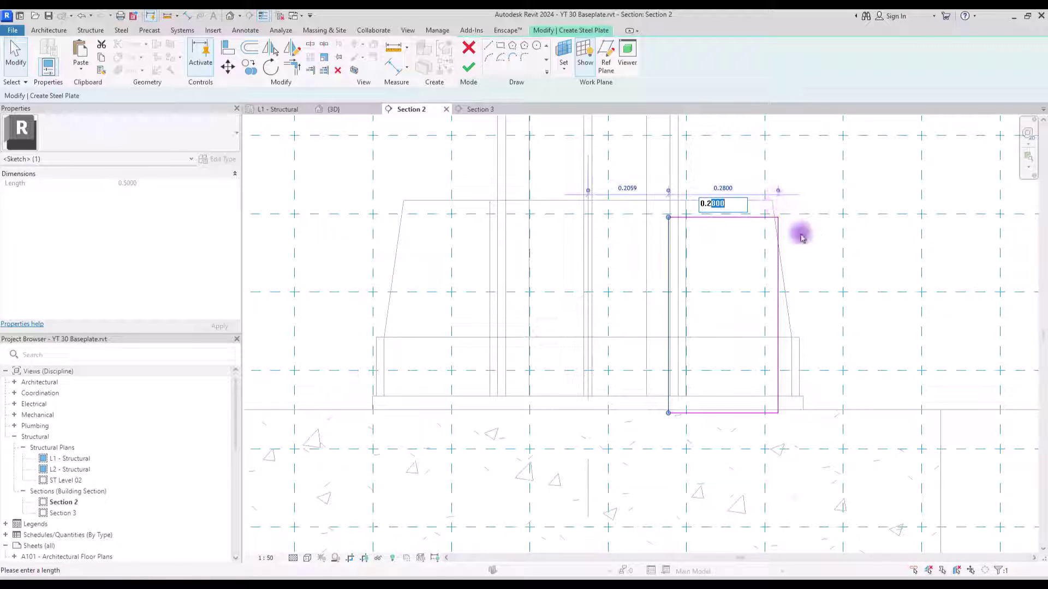
key("Return")
left_click(834, 290)
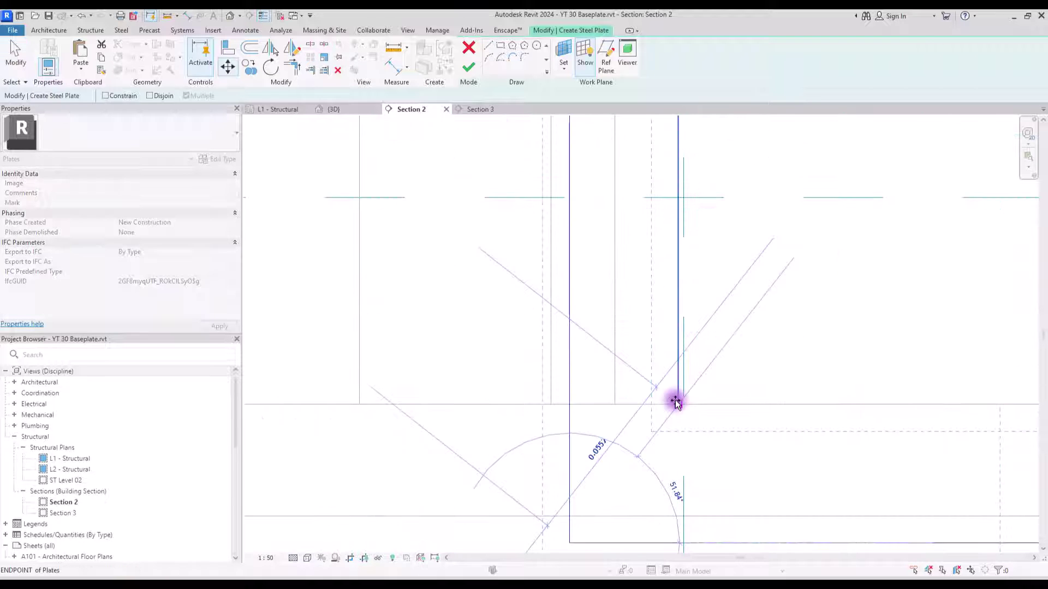
Move the rectangle onto the base plate's top, against the right upright edge plate's inner face
left_click(677, 402)
scroll(605, 409, "down", 4)
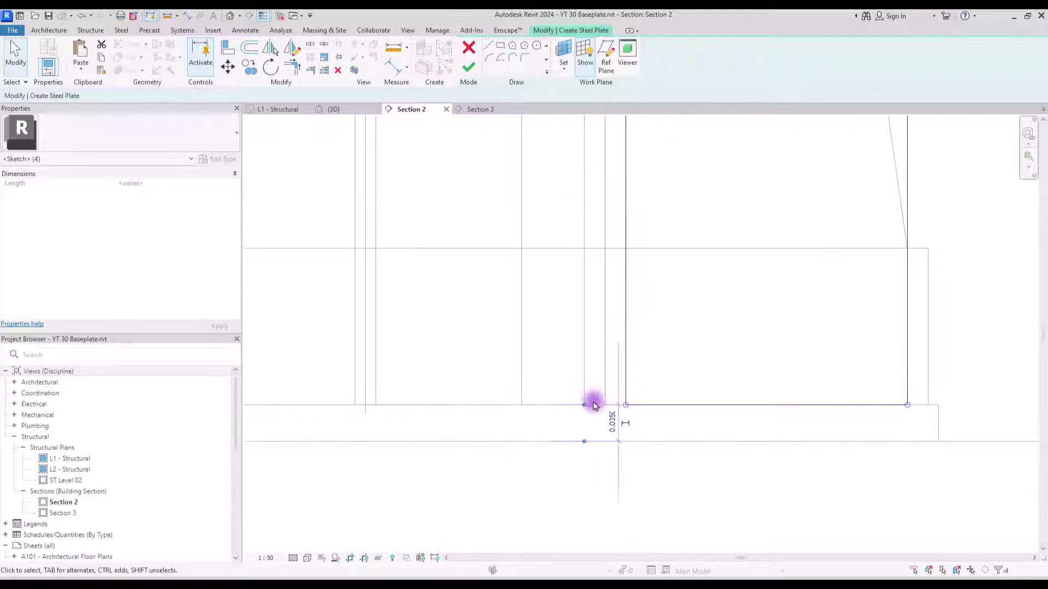
mouse_move(914, 297)
middle_mouse_down()
mouse_move(823, 435)
mouse_move(784, 421)
mouse_move(802, 274)
mouse_move(789, 274)
middle_mouse_up()
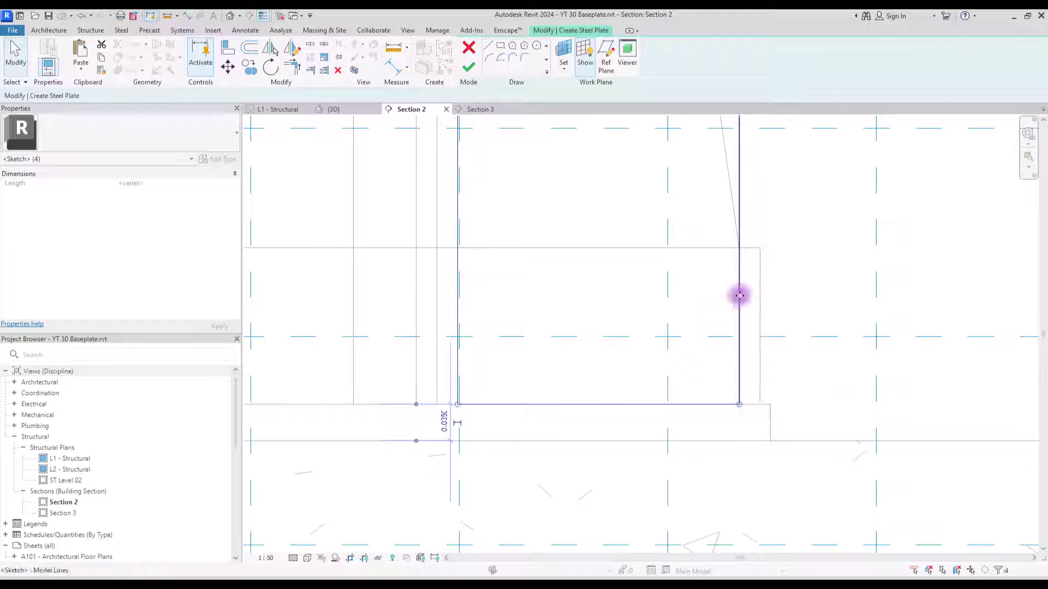
scroll(745, 405, "down", 2)
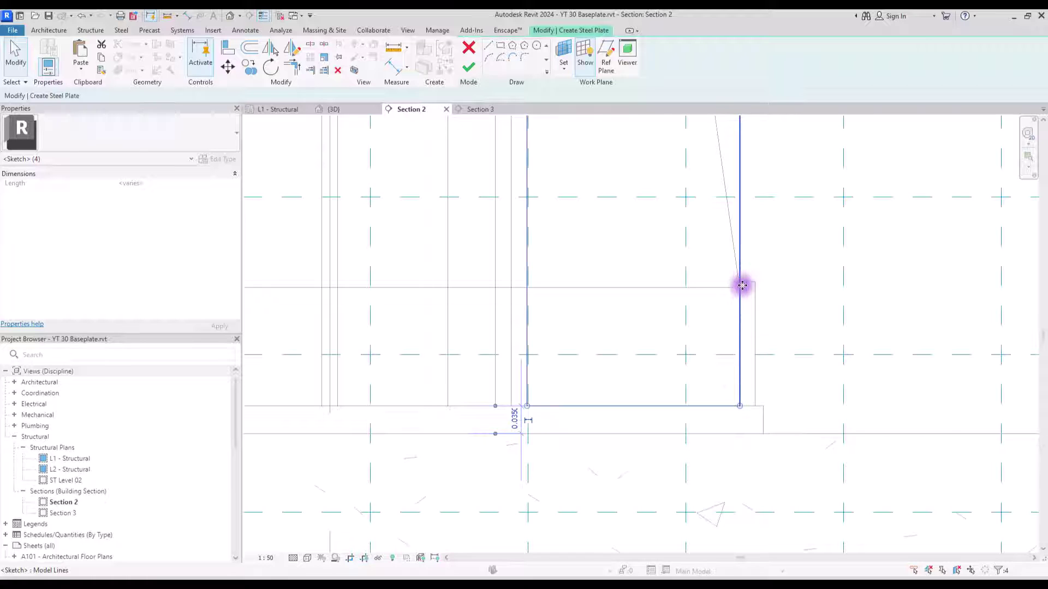
Draw a sloped line along the existing tapered plate's right edge and trim the rectangle to it, forming the BP-27/2 profile
left_click(489, 46)
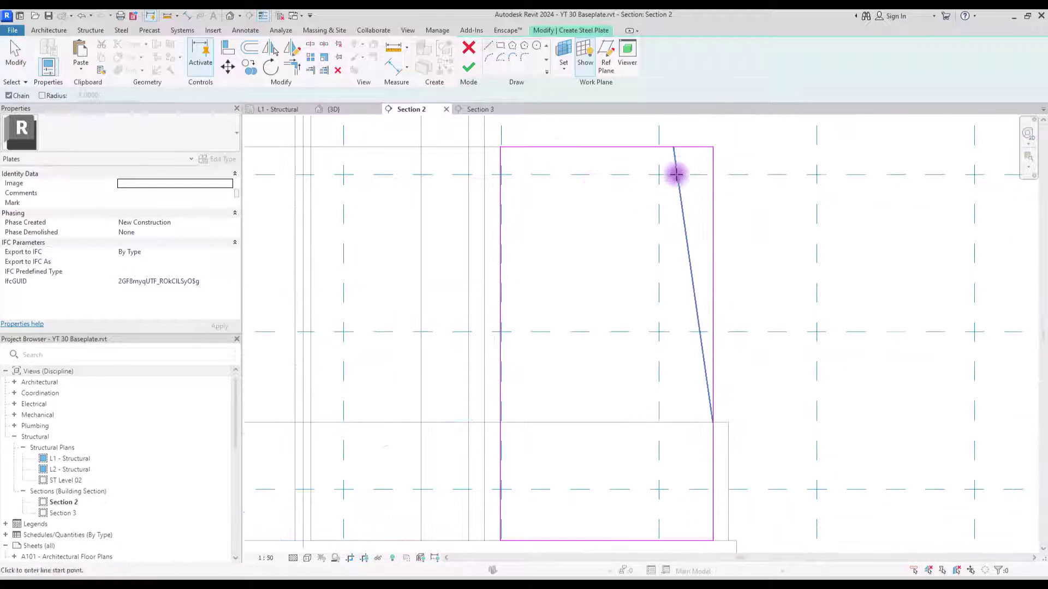
left_click(675, 146)
left_click(712, 421)
key("t")
key("r")
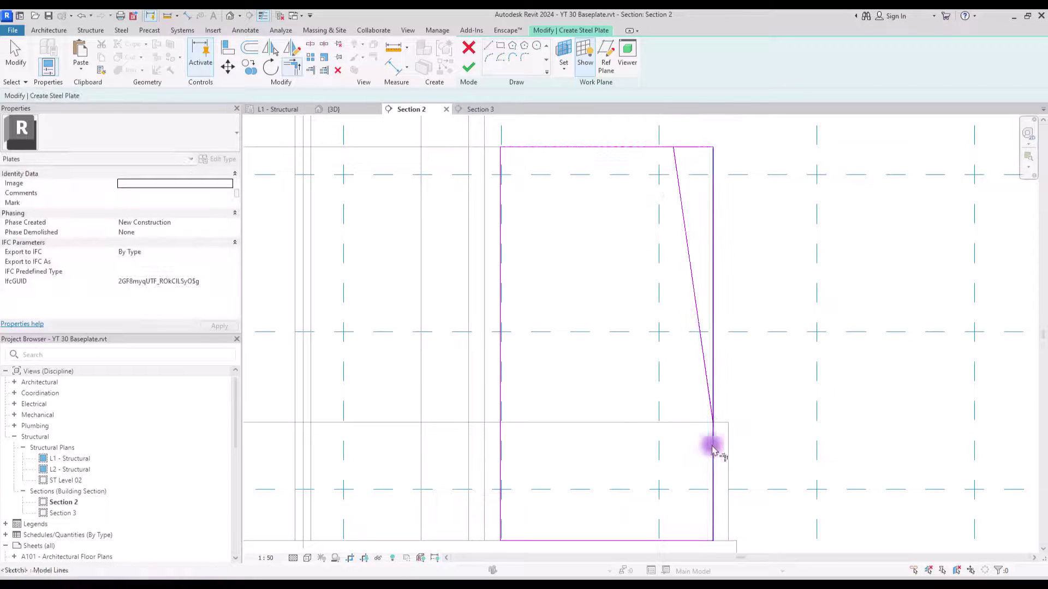
left_click(711, 445)
left_click(699, 342)
left_click(651, 153)
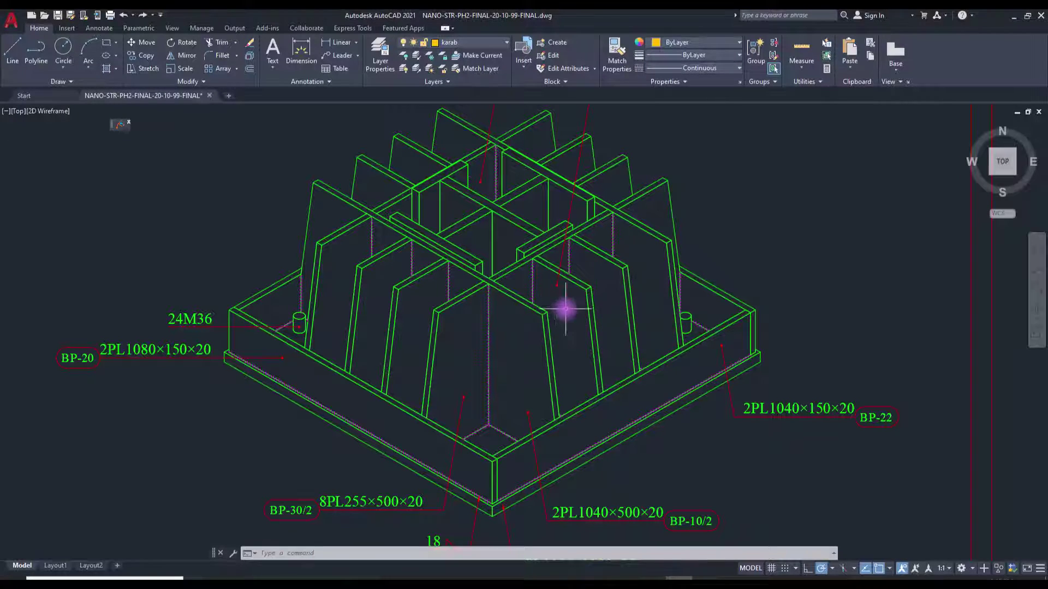
In AutoCAD, examine the BasePlate12 plan and section X-X for the positions of the BP-27/2 stiffeners
middle_click_drag(282, 438, 877, 131)
middle_click_drag(474, 341, 601, 81)
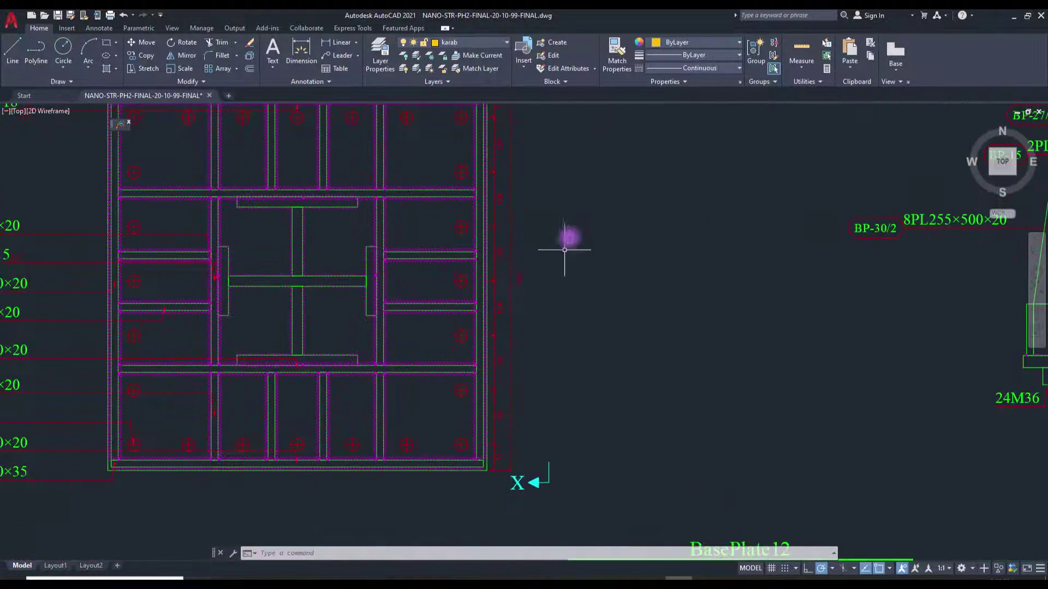
middle_click_drag(558, 269, 629, 217)
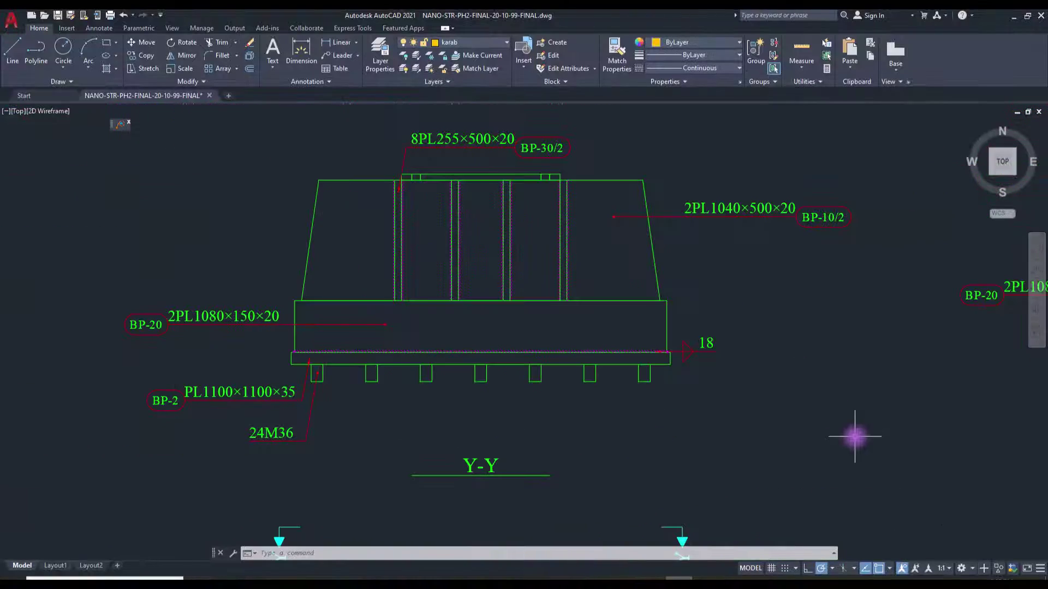
middle_click_drag(856, 435, 825, 147)
middle_click_drag(742, 461, 728, 370)
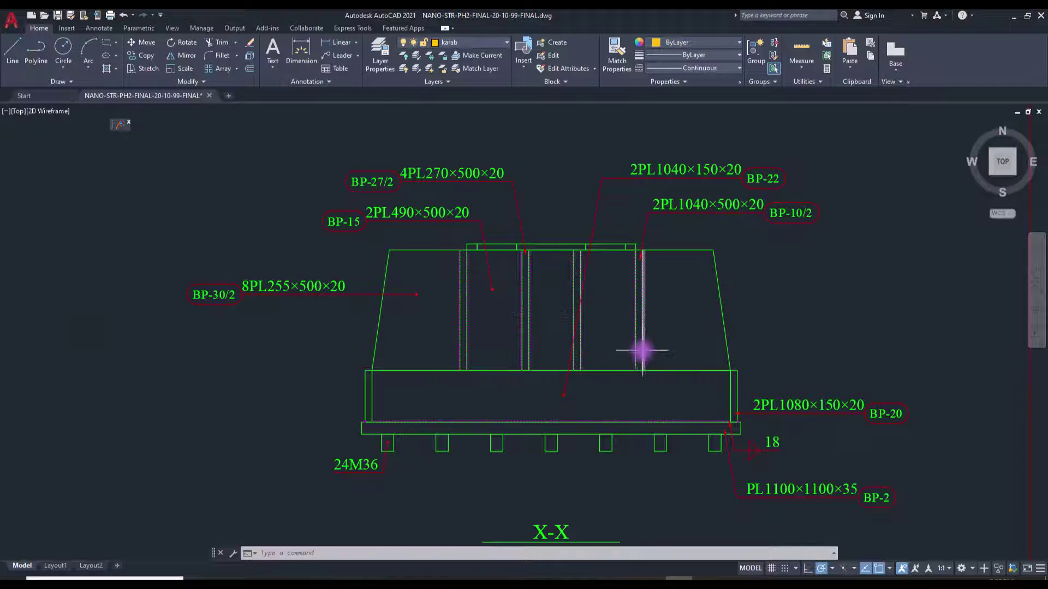
scroll(638, 351, "down", 3)
scroll(643, 349, "down", 3)
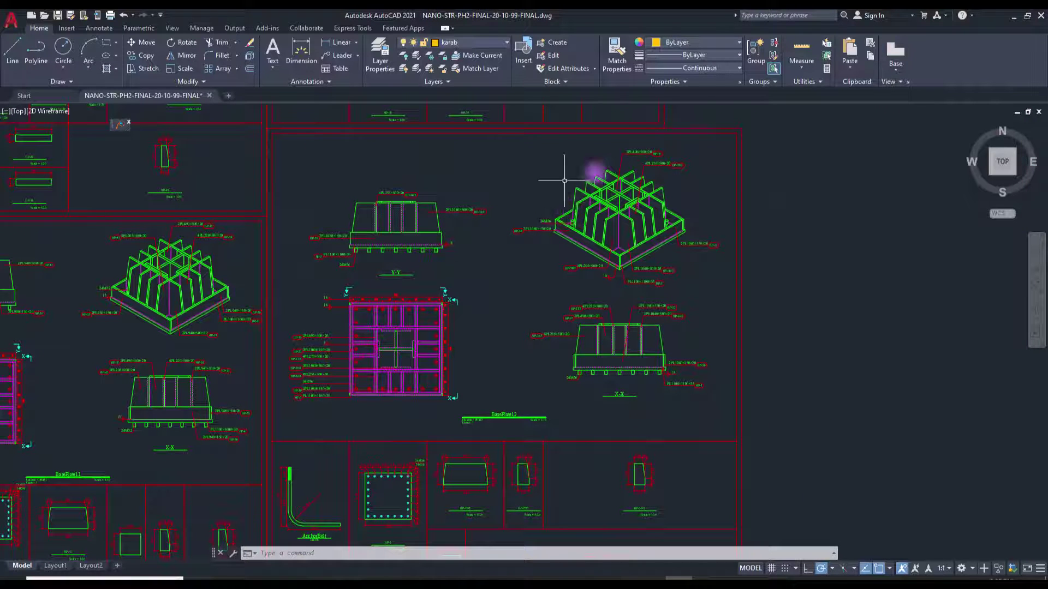
scroll(380, 332, "up", 3)
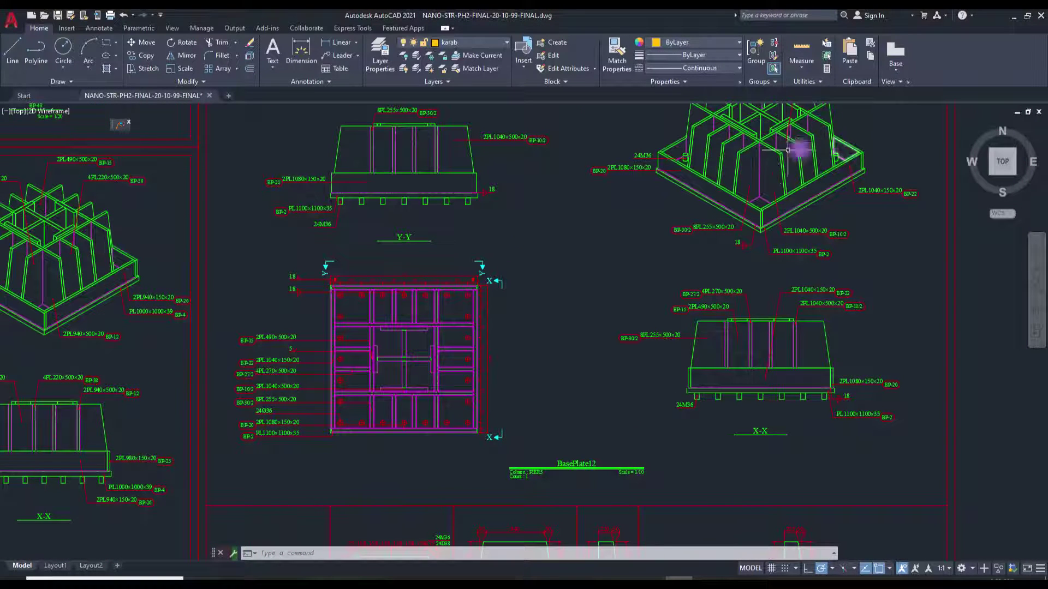
scroll(415, 176, "up", 3)
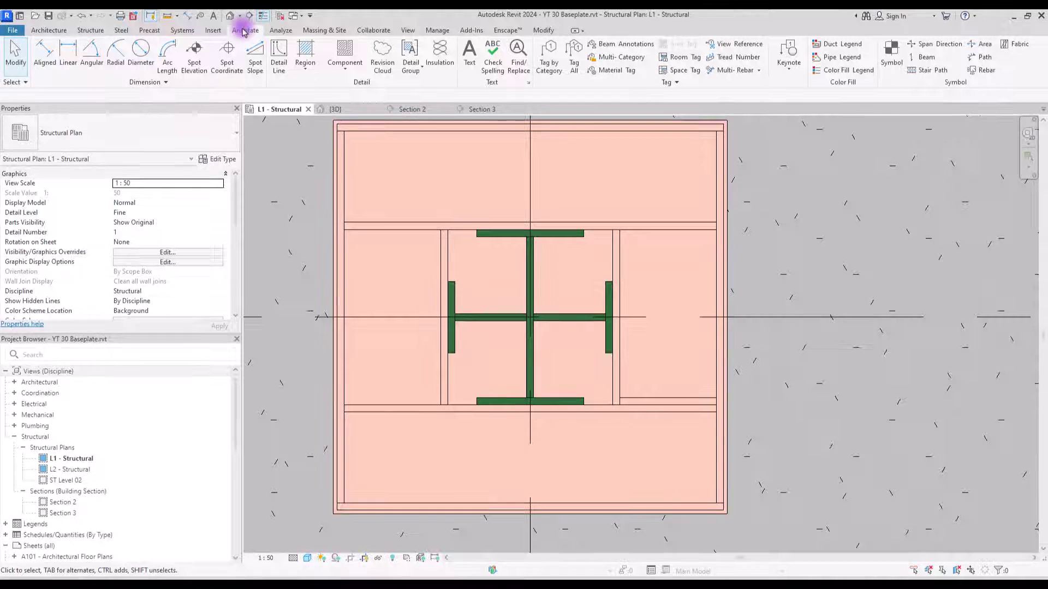
In Revit's L1 - Structural plan, draw two horizontal detail lines across the base plate's right edge, the upper one about 0.46 long
left_click(278, 60)
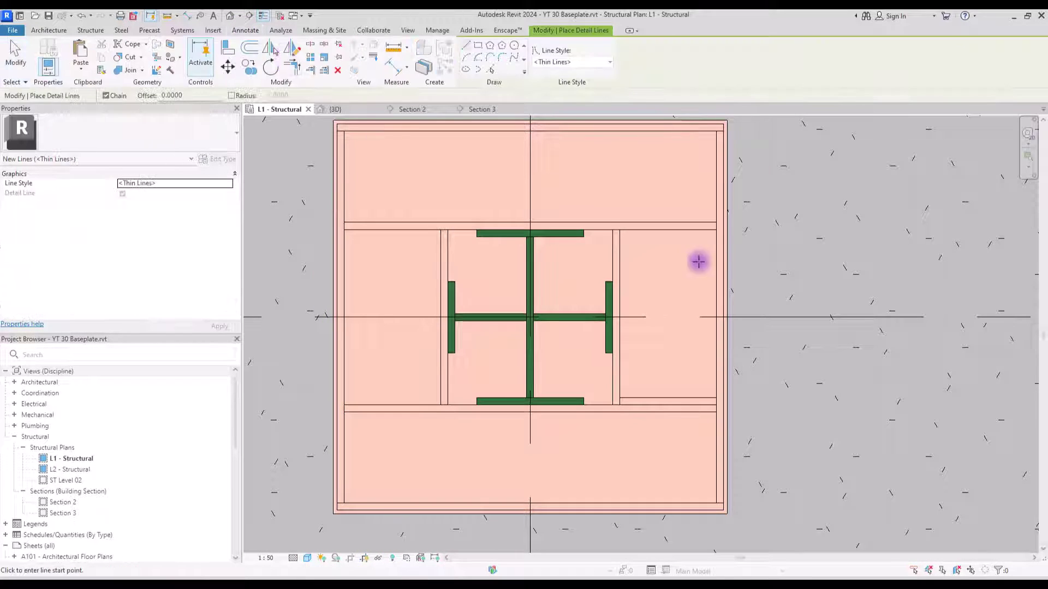
left_click(663, 273)
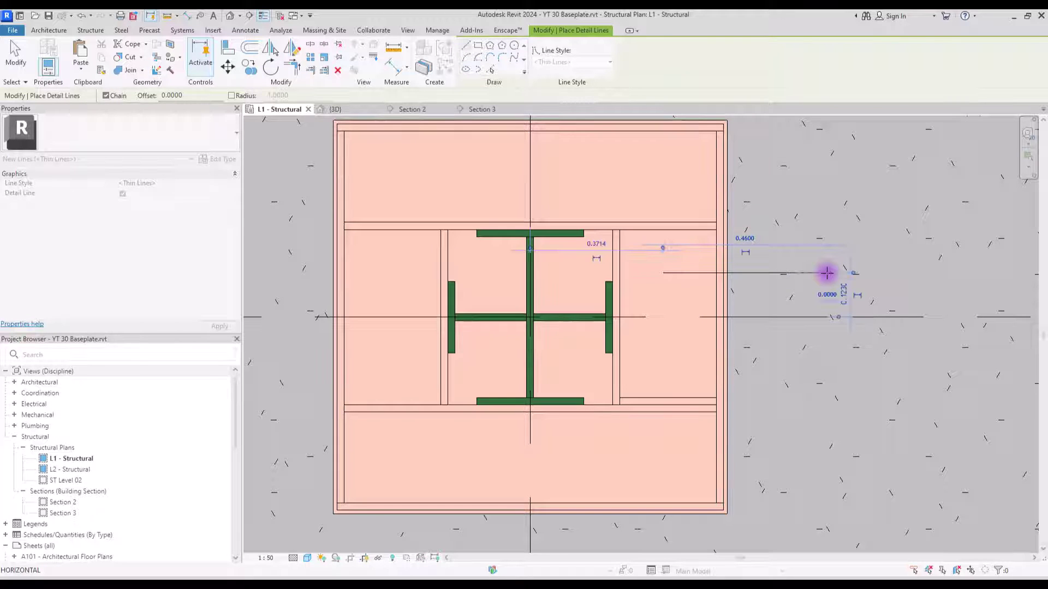
left_click(827, 273)
key("Escape")
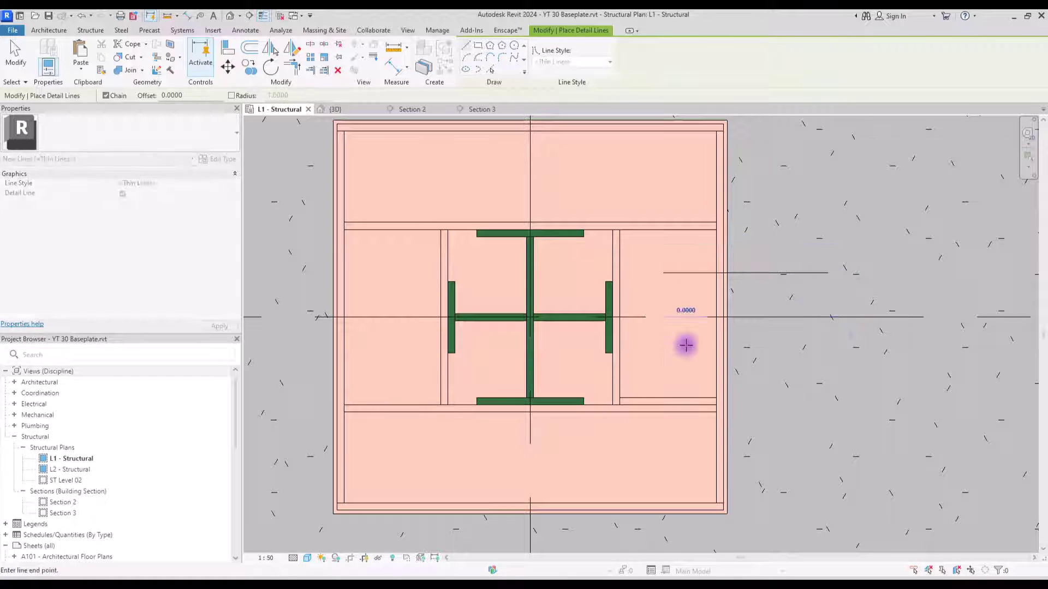
left_click(686, 344)
scroll(775, 219, "up", 5)
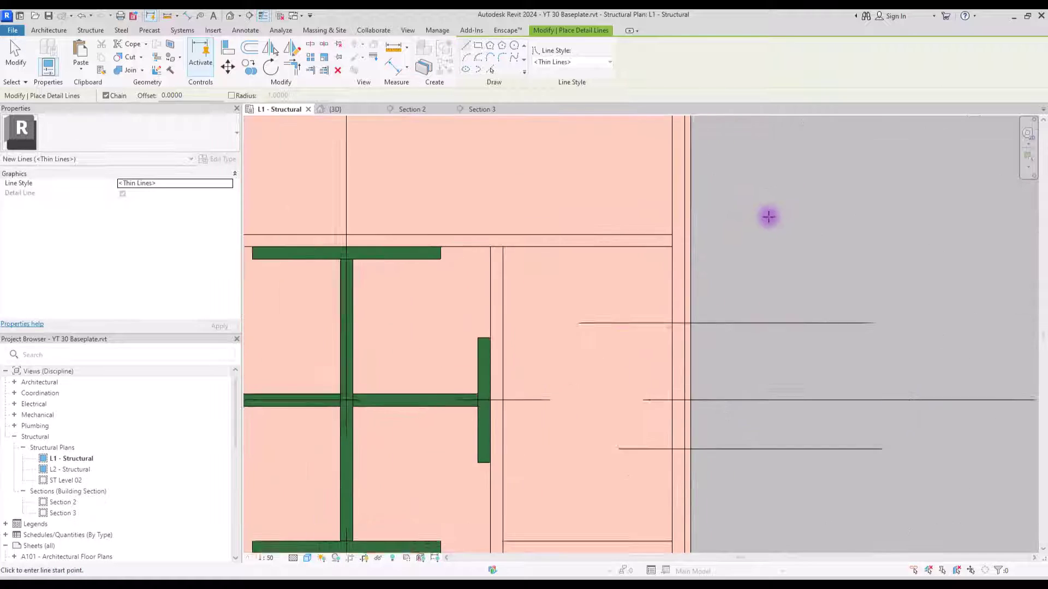
Draw a horizontal detail line outward from the midpoint of the upper tapered plate's right end
left_click(841, 231)
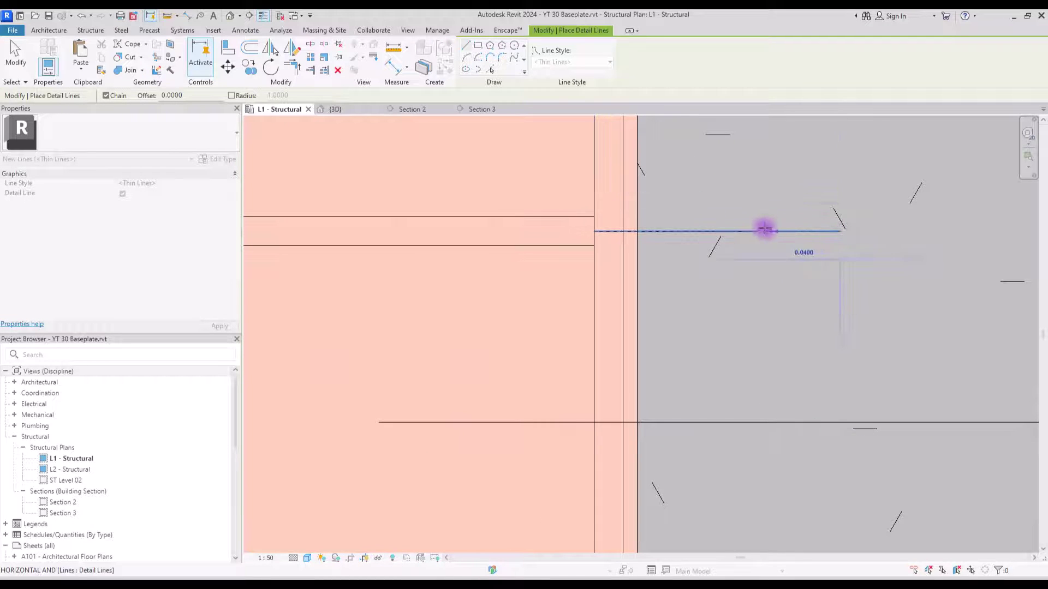
key("Escape")
key("Escape")
Draw a horizontal detail line outward from the midpoint of the lower tapered plate's right end, about 0.22 long
scroll(682, 266, "down", 4)
middle_click_drag(711, 345, 669, 56)
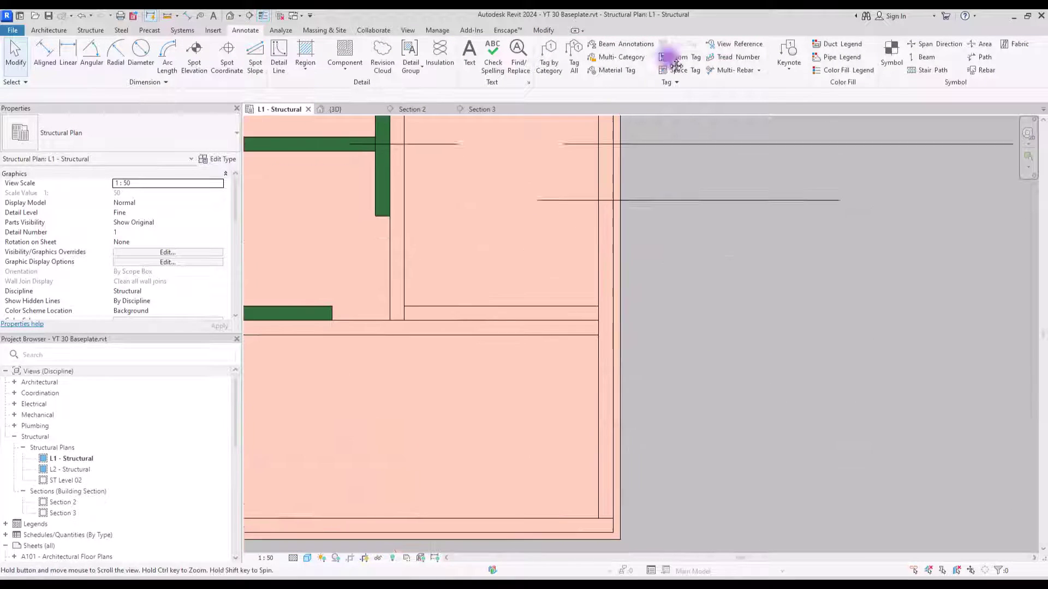
middle_click_drag(645, 448, 643, 382)
scroll(578, 246, "up", 1)
scroll(581, 251, "up", 2)
key("d")
key("l")
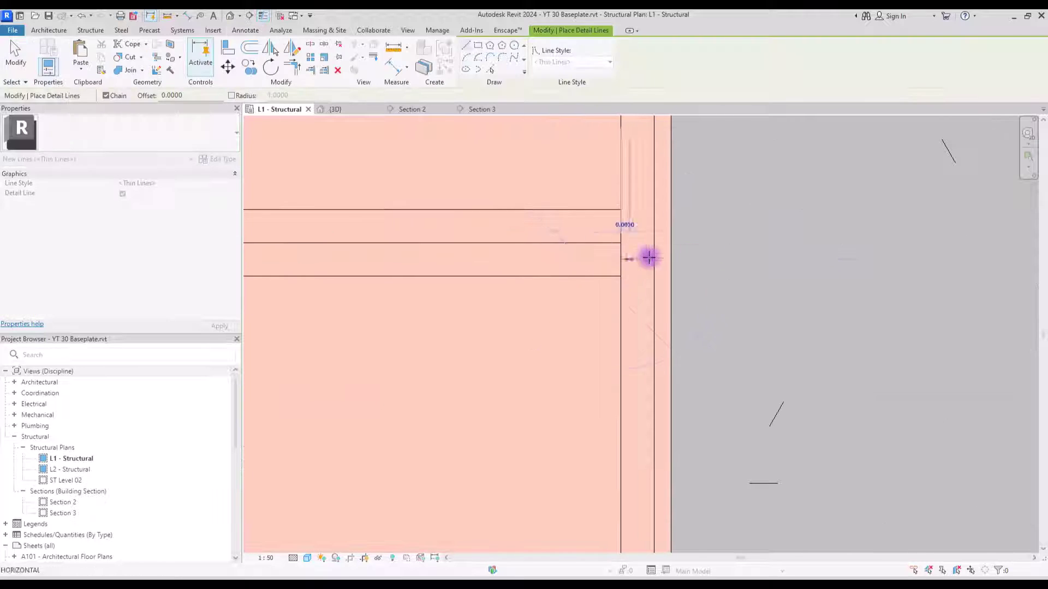
left_click(622, 259)
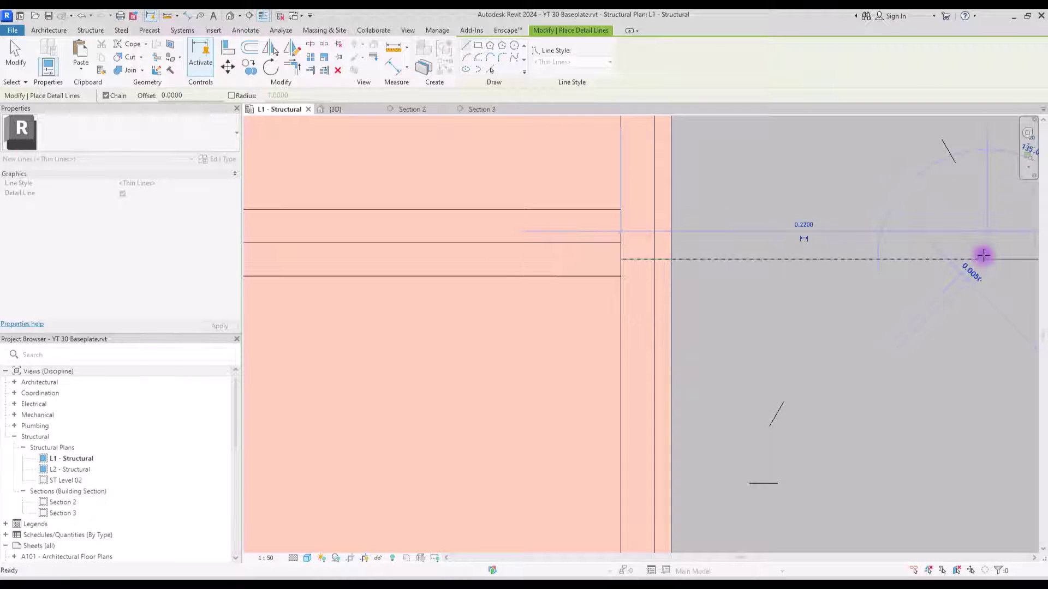
key("Escape")
key("Escape")
Place a continuous aligned dimension across the two tapered plate centrelines and the two stiffener detail lines between them
scroll(729, 366, "down", 5)
middle_click_drag(755, 255, 711, 306)
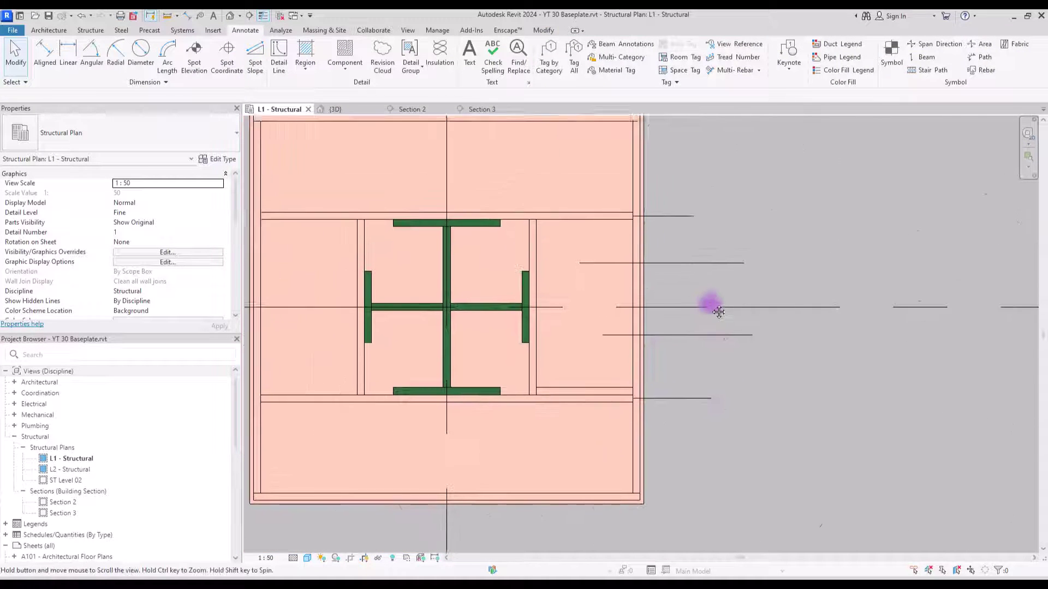
left_click(46, 51)
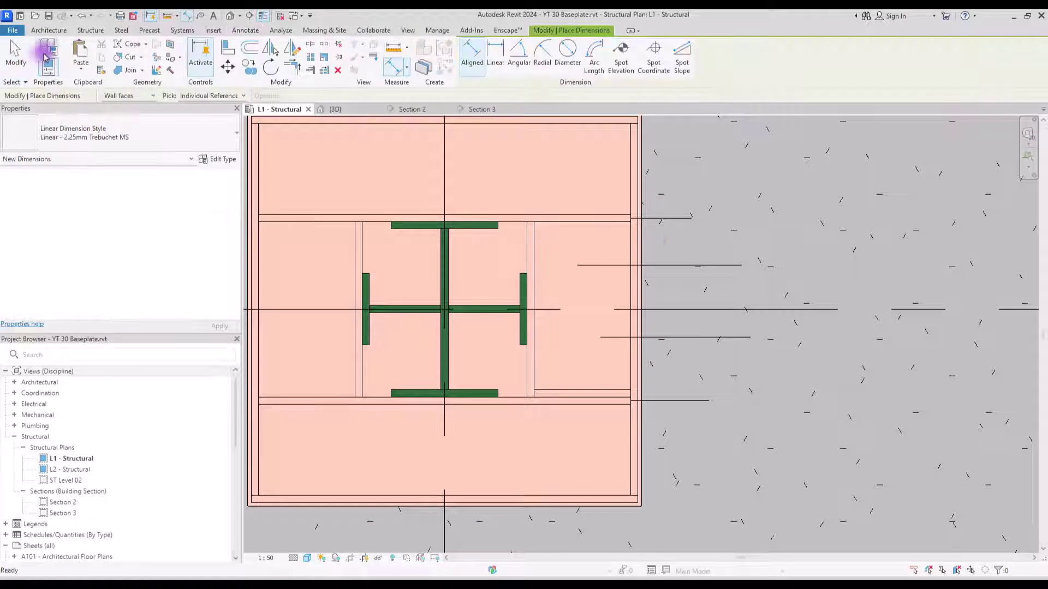
left_click(673, 218)
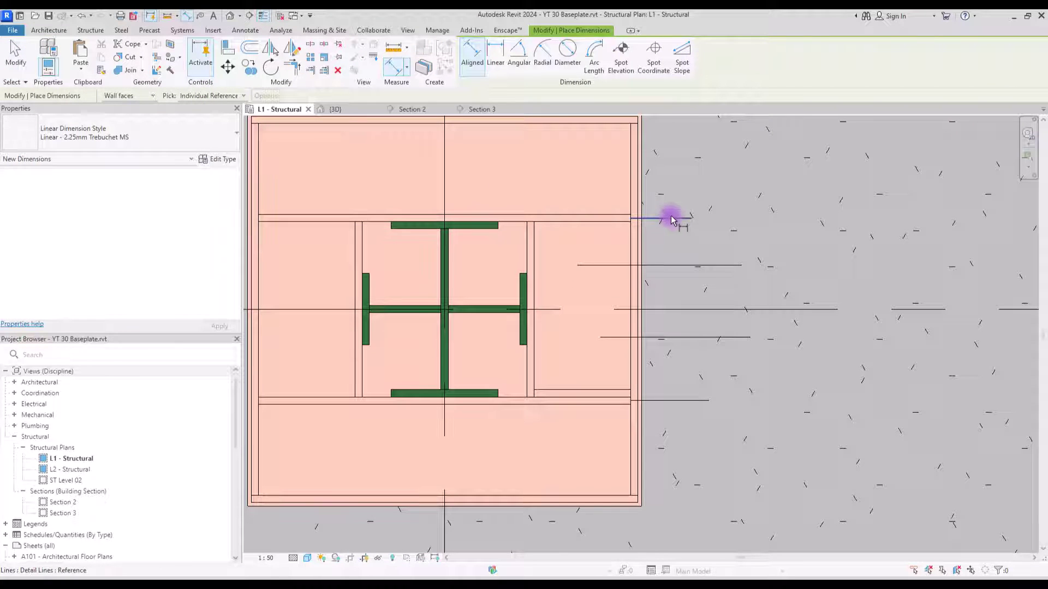
left_click(671, 267)
left_click(667, 338)
left_click(669, 401)
left_click(747, 361)
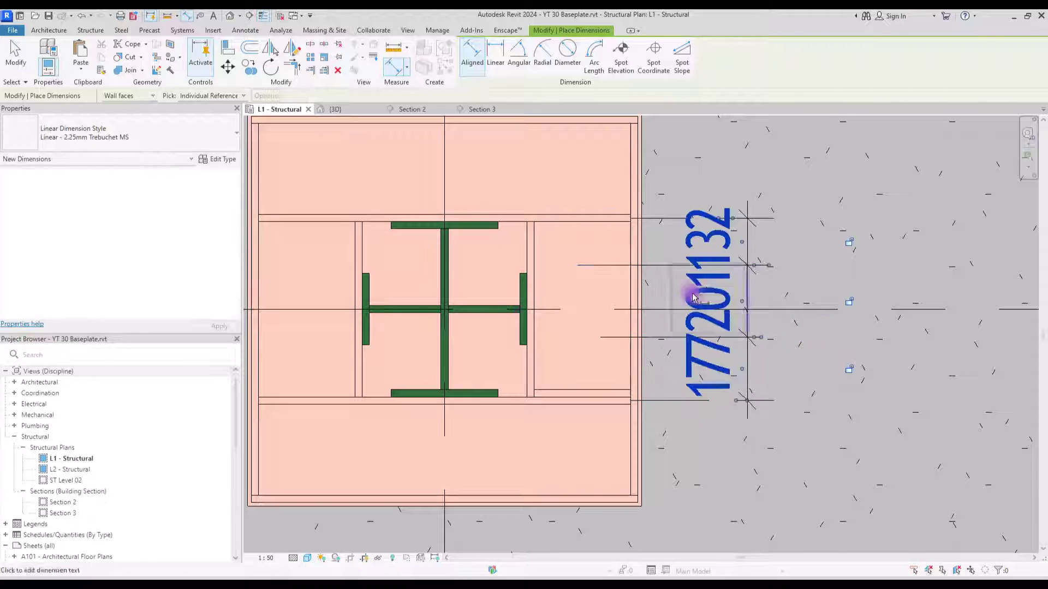
Make the dimension's three segments equal so the two stiffener detail lines divide the spacing evenly
scroll(693, 297, "down", 3)
scroll(591, 315, "up", 3)
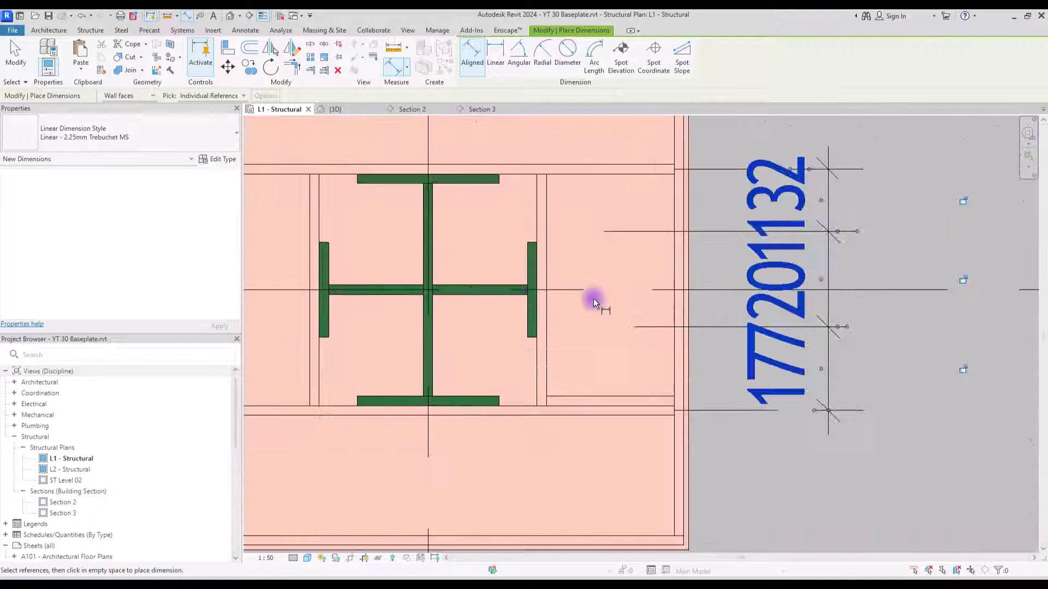
left_click(526, 295)
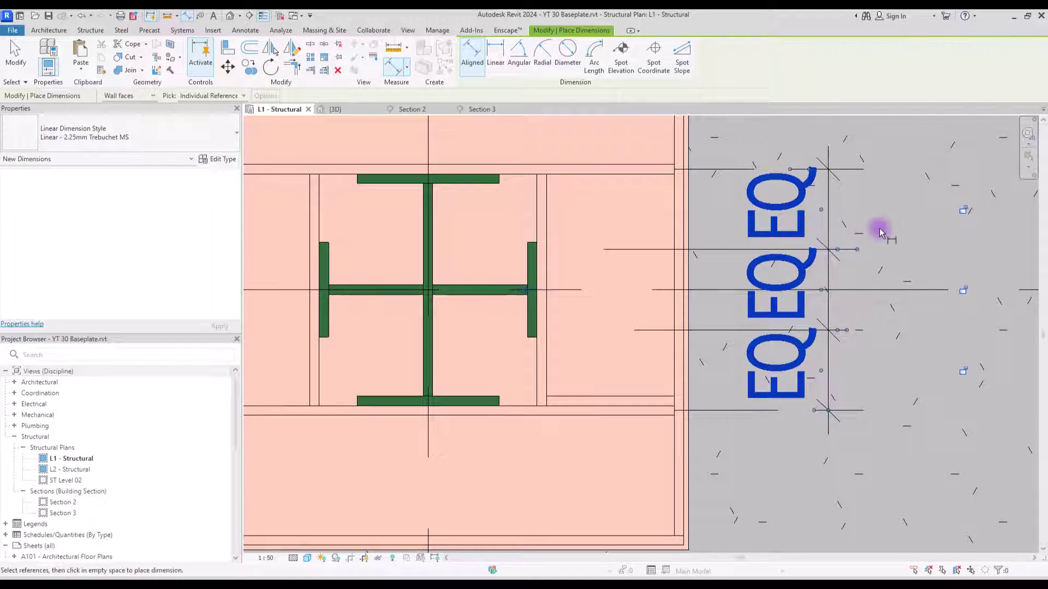
left_click(899, 210)
key("Escape")
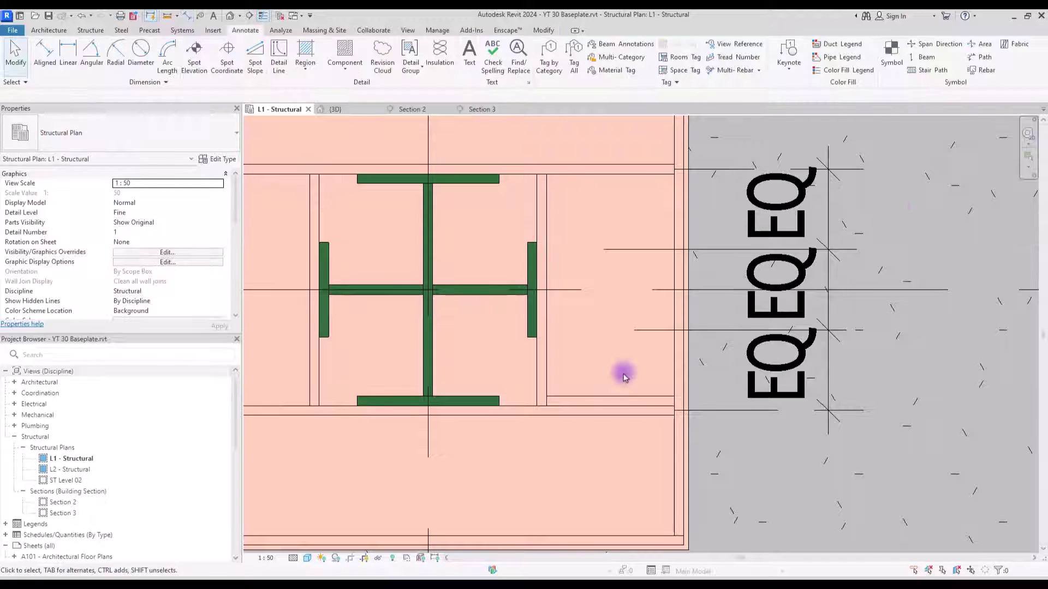
Move the BP-27/2 stiffener by the midpoint of its right end onto the lower equal-spacing detail line
left_click(627, 405)
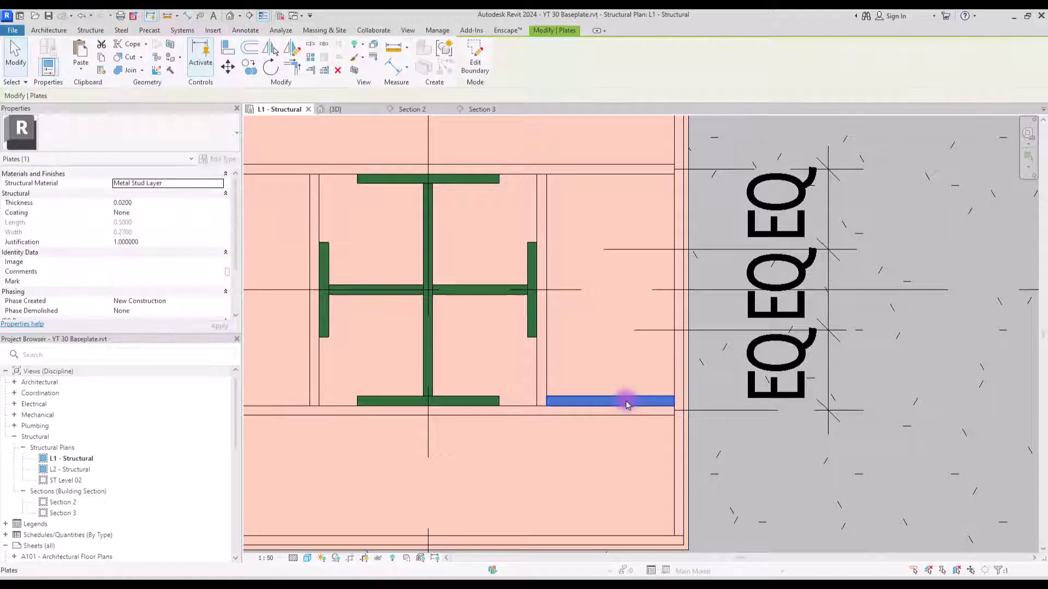
left_click(229, 67)
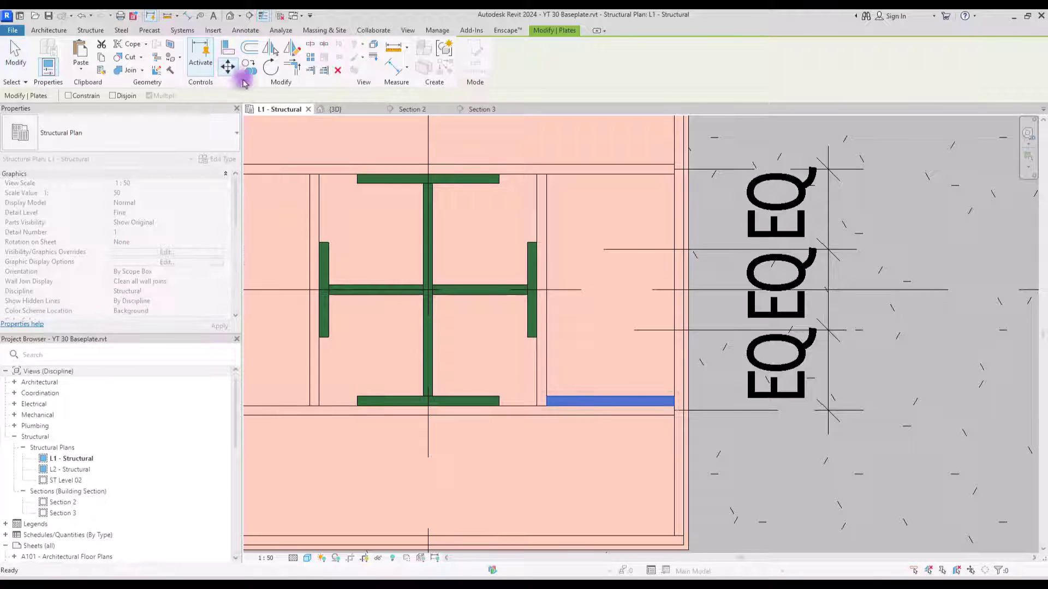
scroll(659, 388, "up", 3)
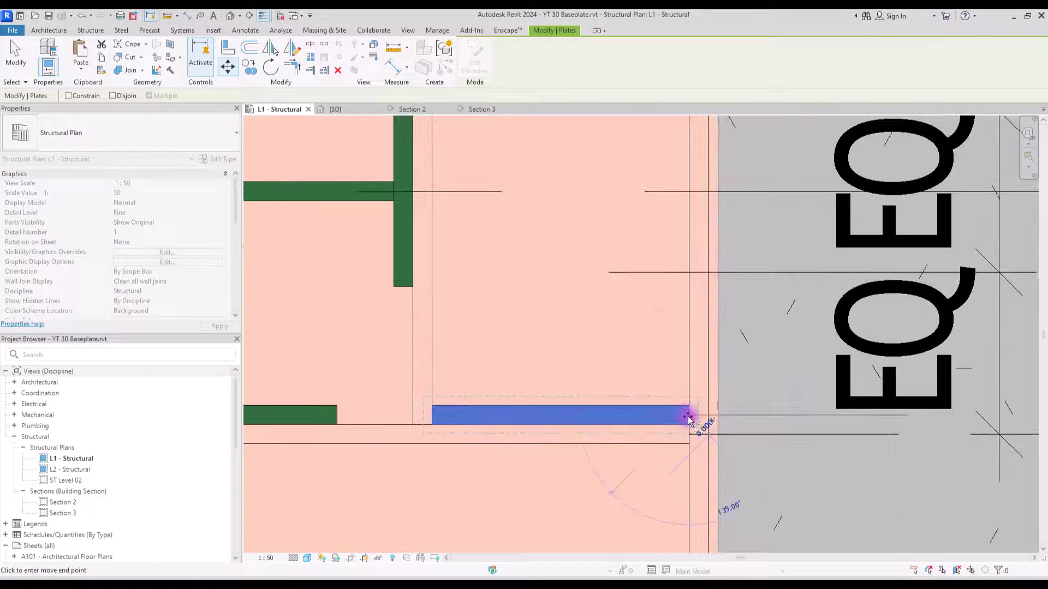
left_click(684, 272)
middle_click_drag(683, 271, 677, 443)
Copy the BP-27/2 stiffener from the lower detail line up to the upper one
left_click(250, 68)
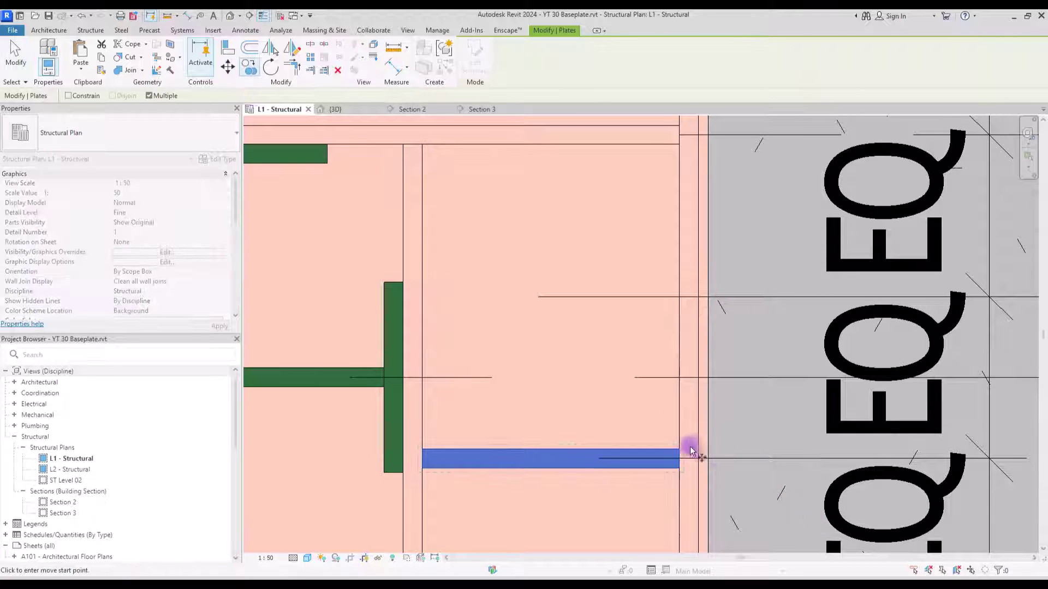
left_click(679, 459)
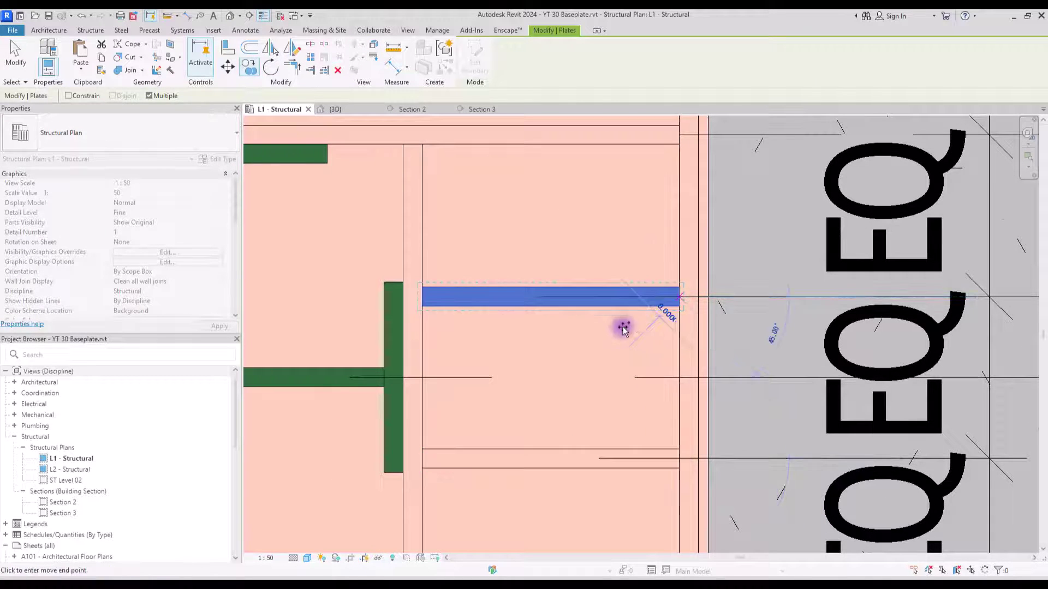
scroll(623, 329, "down", 3)
Mirror both BP-27/2 stiffeners to the base plate's other side about the star column's Center (Left/Right) axis, keeping the originals
left_click(596, 383)
scroll(879, 362, "down", 2)
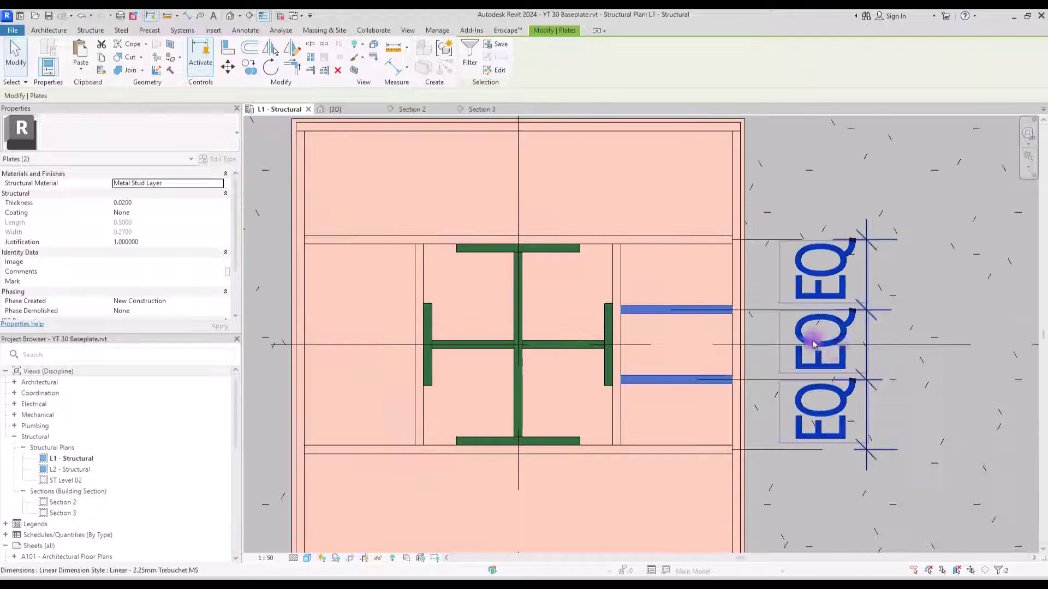
middle_click_drag(372, 245, 418, 201)
left_click(273, 49)
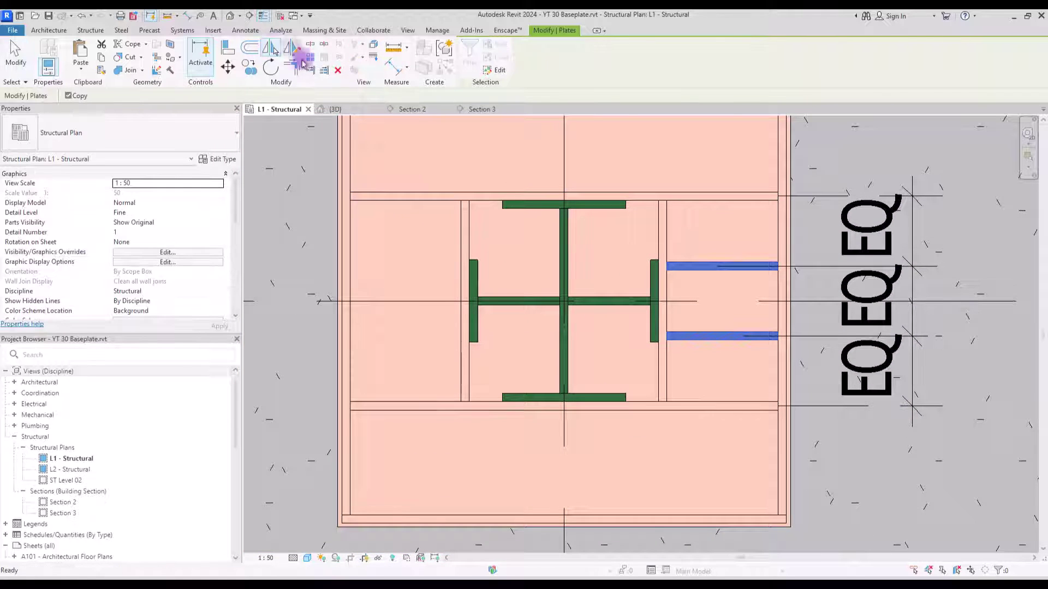
scroll(419, 252, "up", 1)
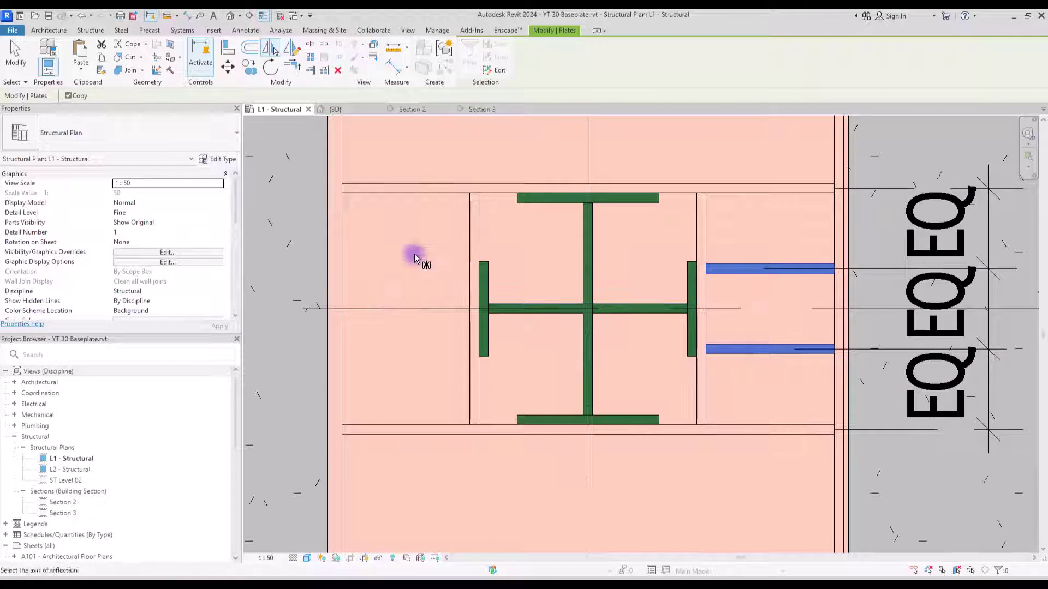
left_click(589, 158)
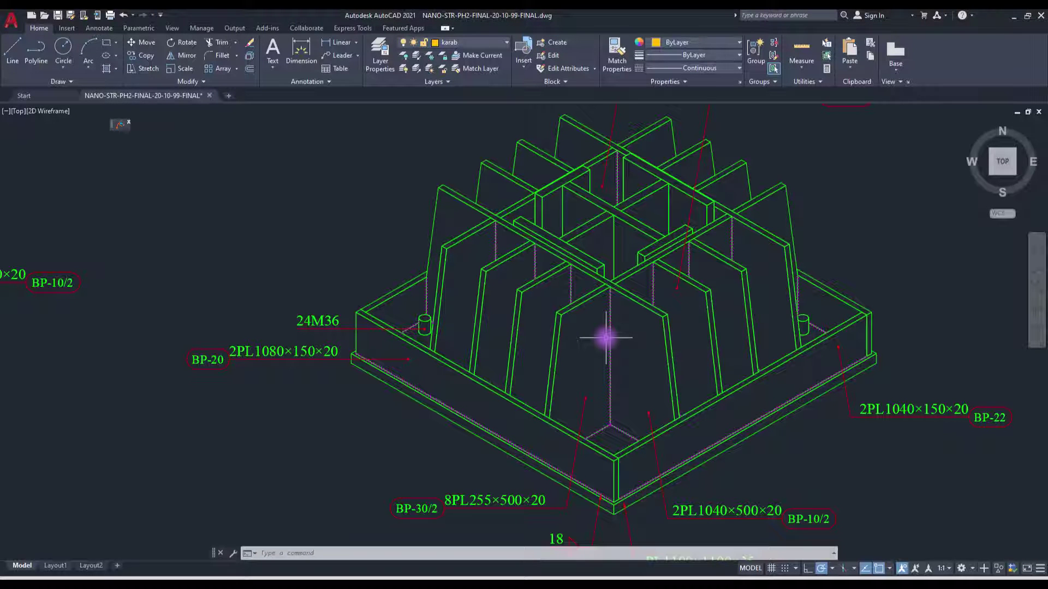
In AutoCAD, examine the base plate's 3D detail and the BP-30/2 plate drawing for the stiffener's shape and dimensions
middle_click_drag(305, 270, 319, 174)
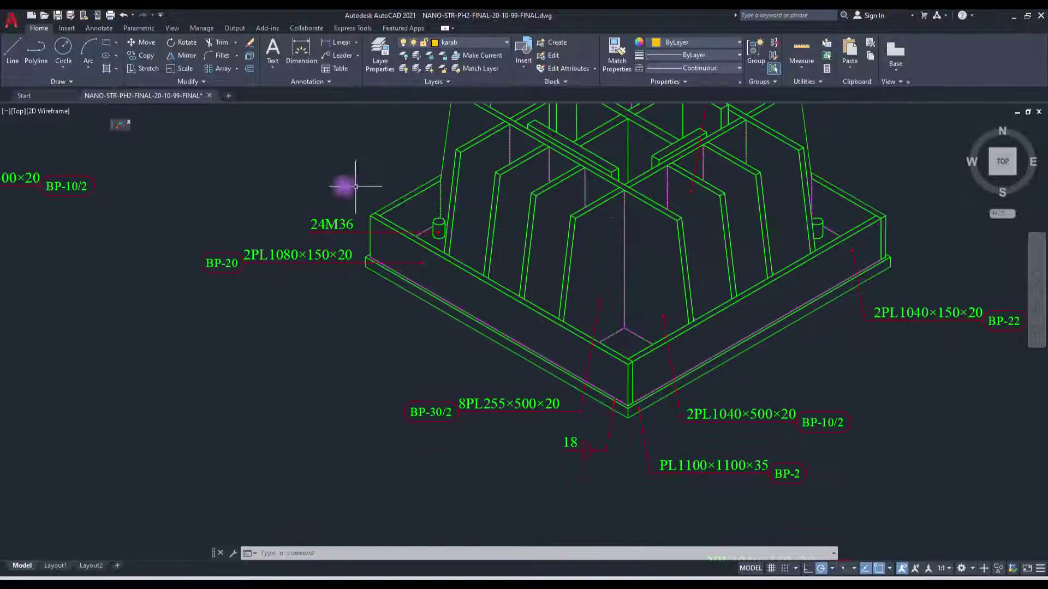
middle_click_drag(591, 229, 563, 255)
scroll(581, 247, "down", 5)
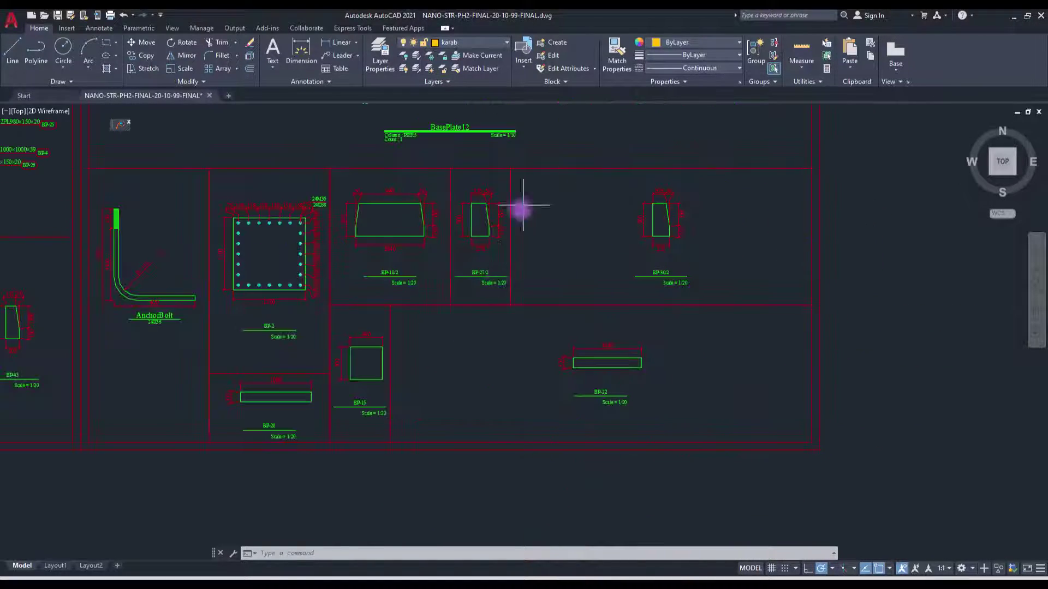
middle_click_drag(598, 206, 619, 510)
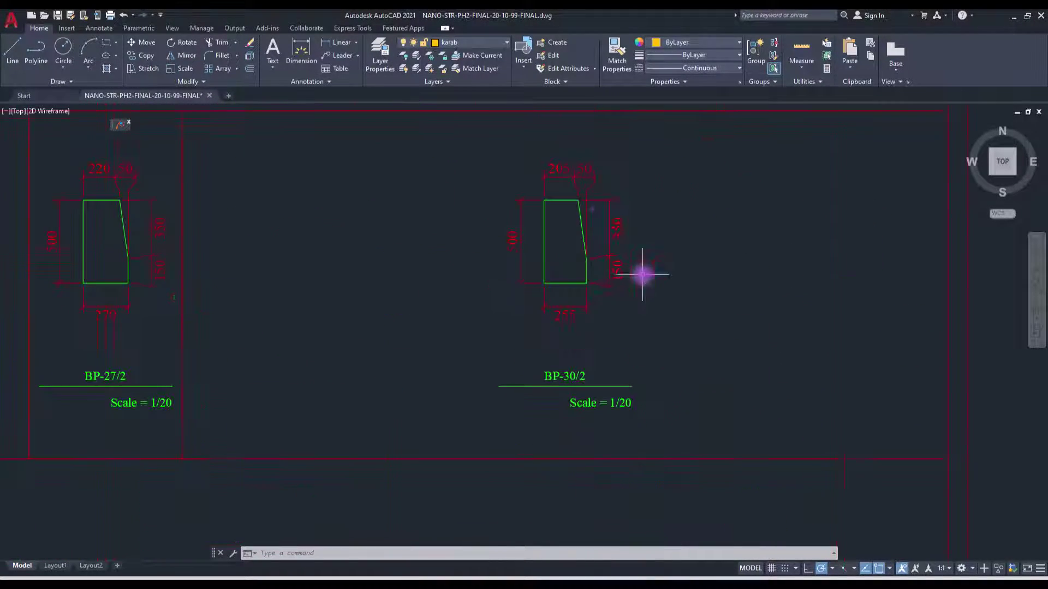
scroll(585, 192, "up", 2)
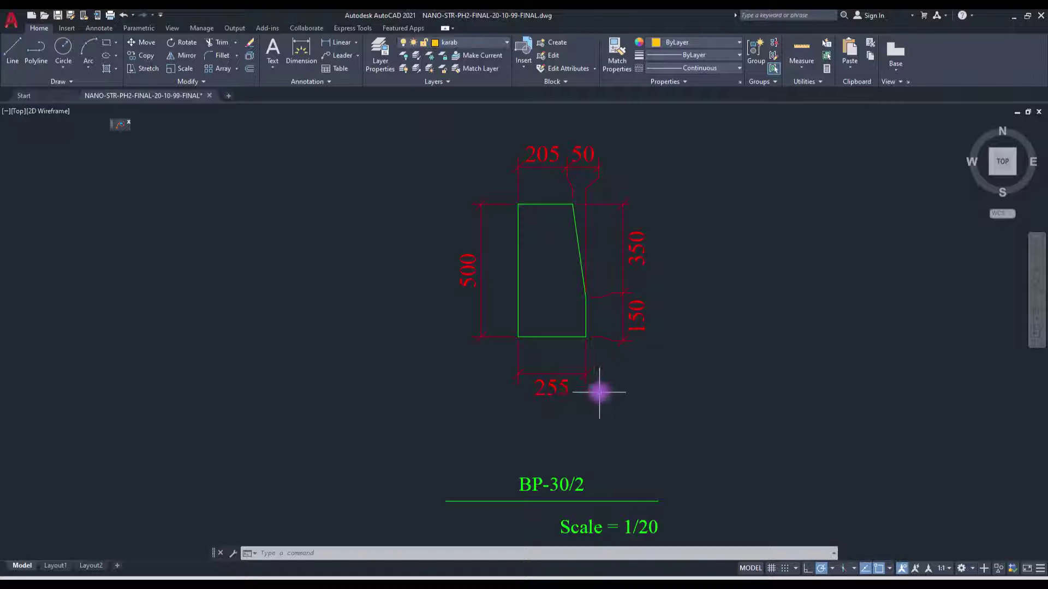
middle_click_drag(519, 278, 830, 271)
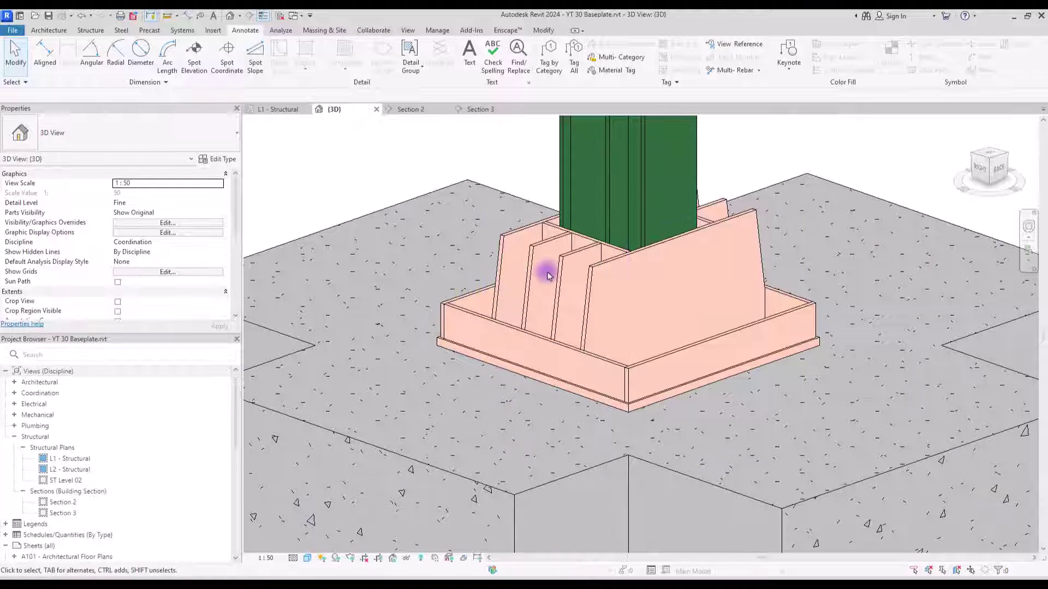
In Revit's L1 - Structural plan, create a copy of the upper right BP-27/2 stiffener rotated 90°
left_click(564, 271)
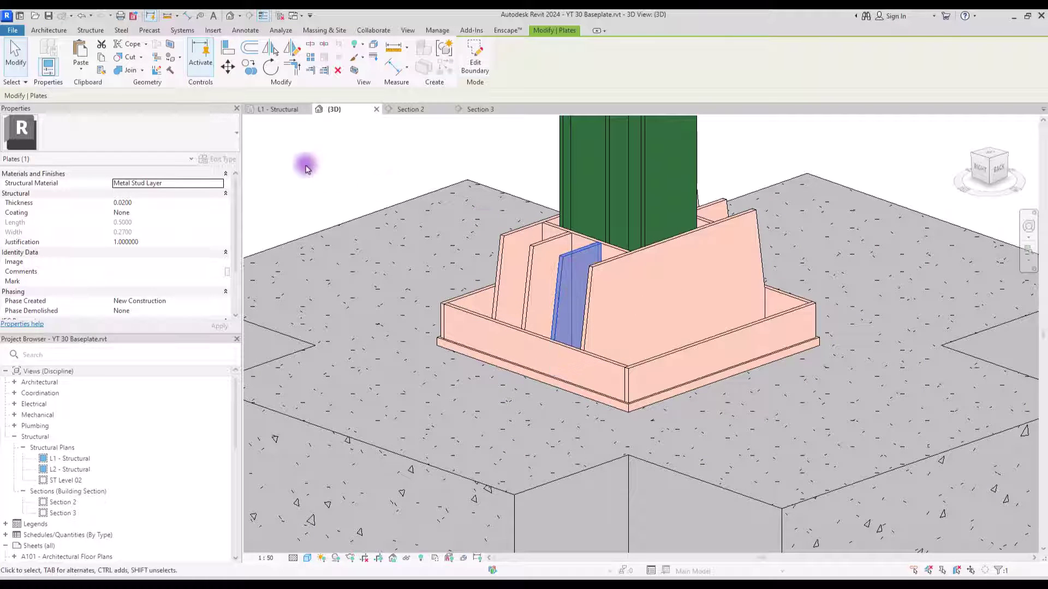
left_click(278, 109)
key("r")
key("o")
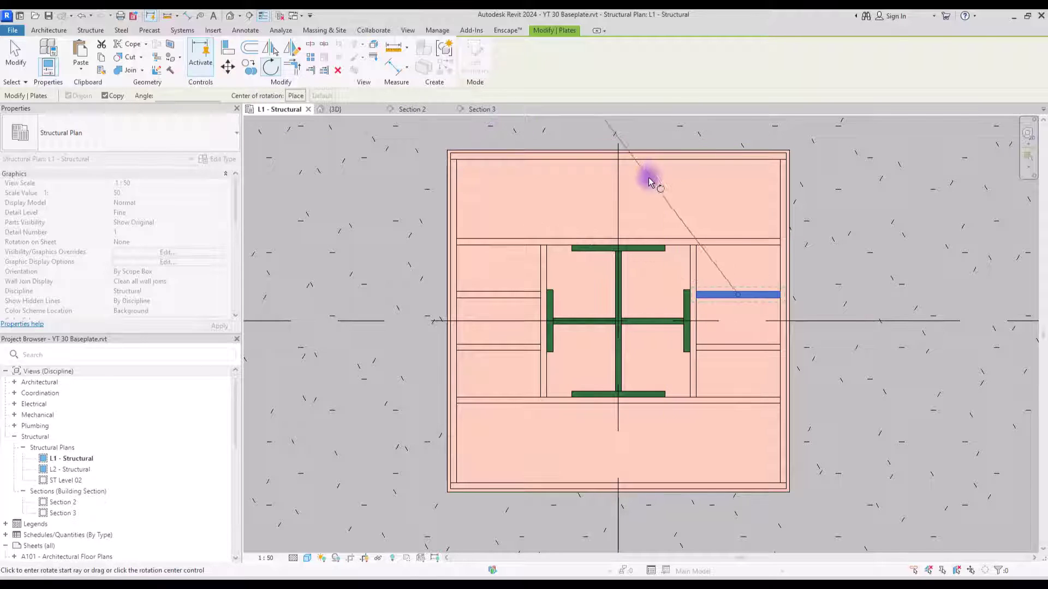
left_click(657, 248)
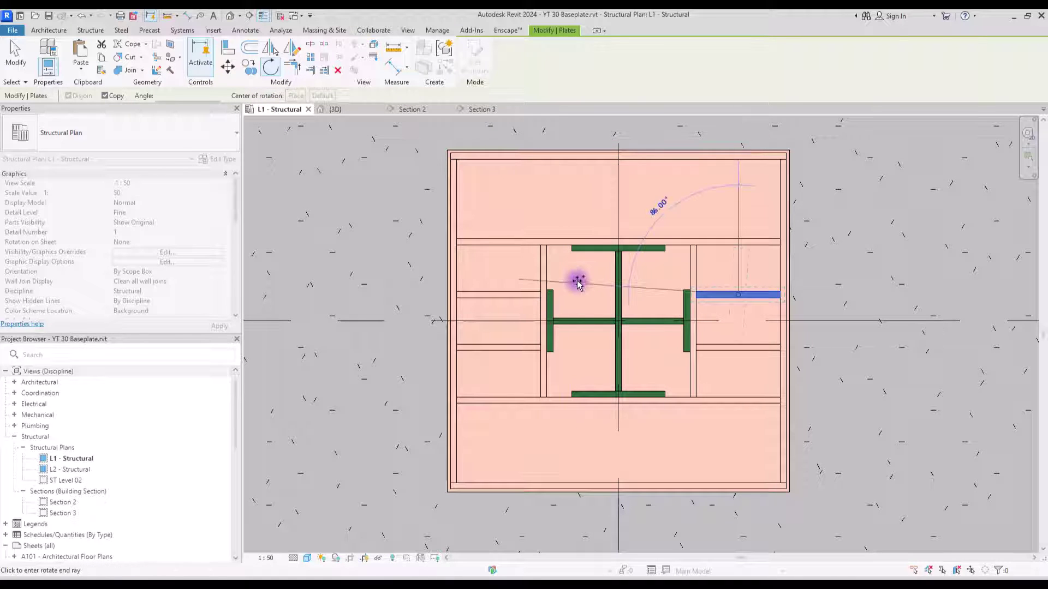
left_click(572, 301)
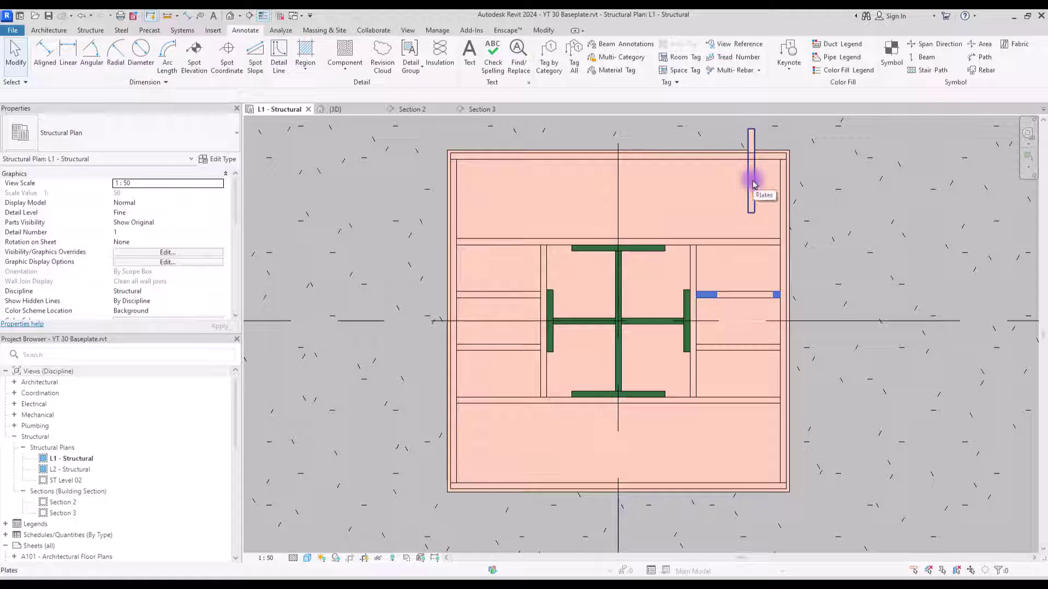
In Section 3, edit the rotated stiffener's boundary, setting its base width to 0.255 for the BP-30/2 profile
left_click(477, 111)
left_click(514, 177)
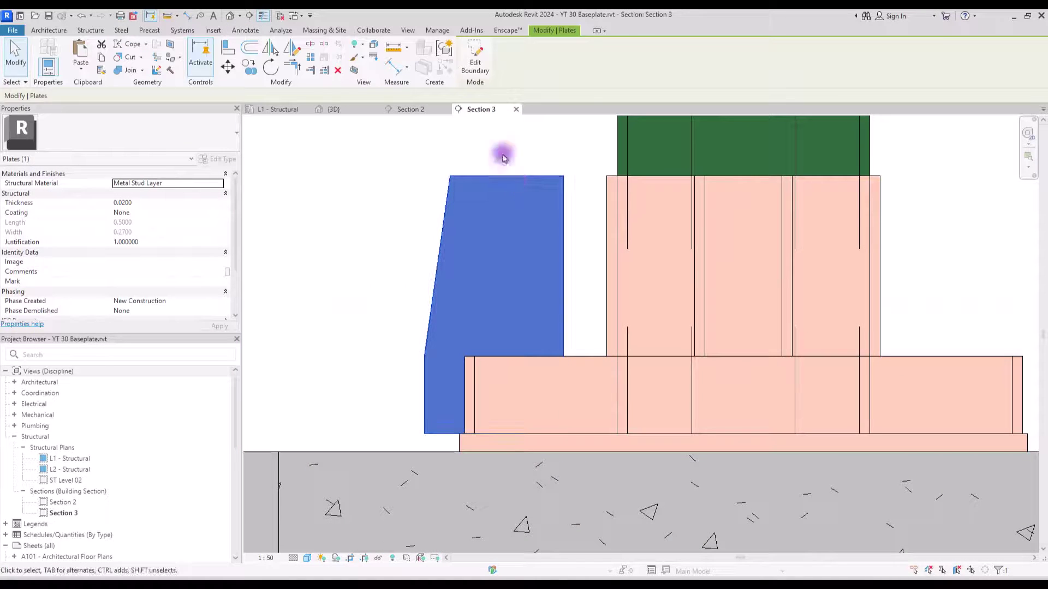
left_click(476, 55)
left_click(563, 282)
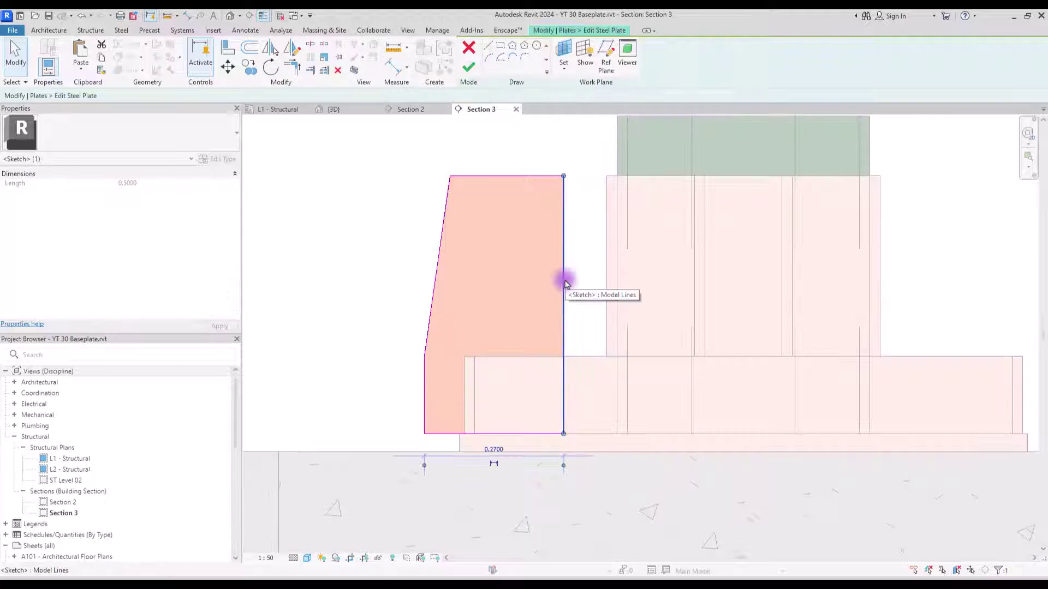
left_click(497, 451)
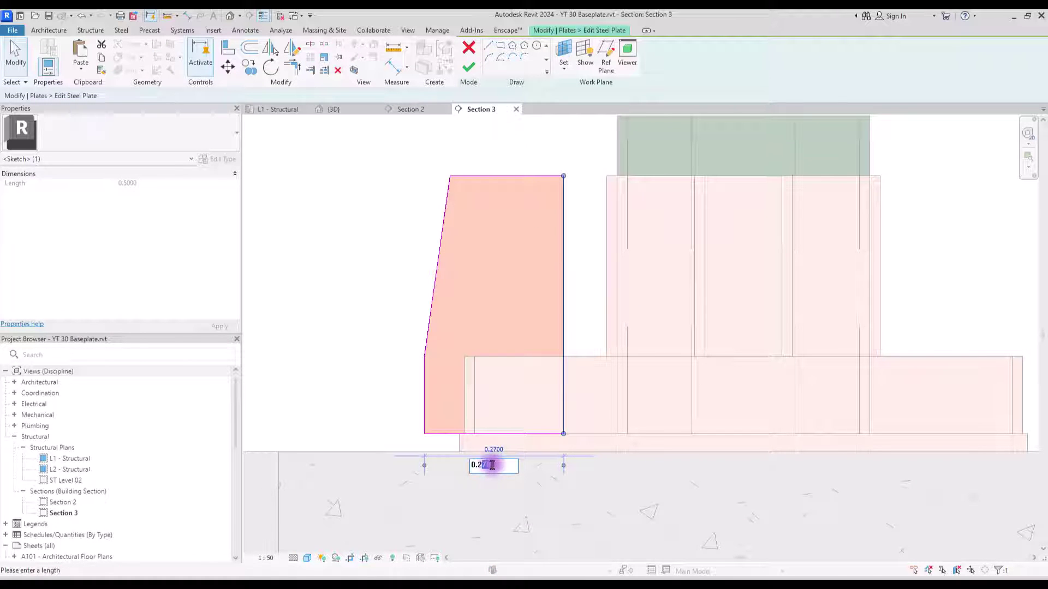
type("0.255")
key("Return")
left_click(579, 230)
left_click(467, 66)
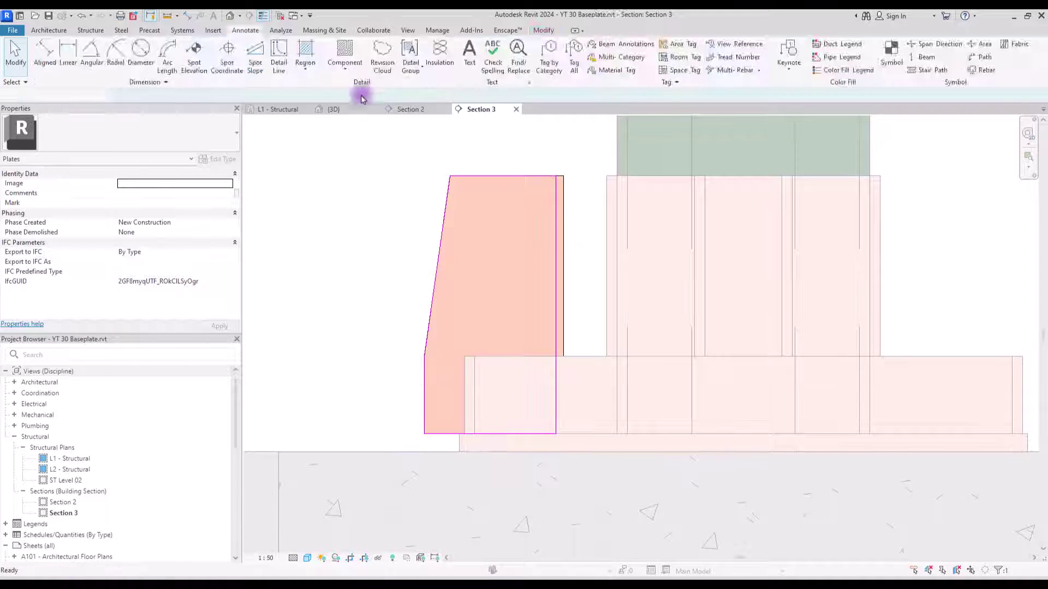
Return to the L1 - Structural plan and examine the AutoCAD plan for the positions of the BP-30/2 stiffeners
left_click(294, 111)
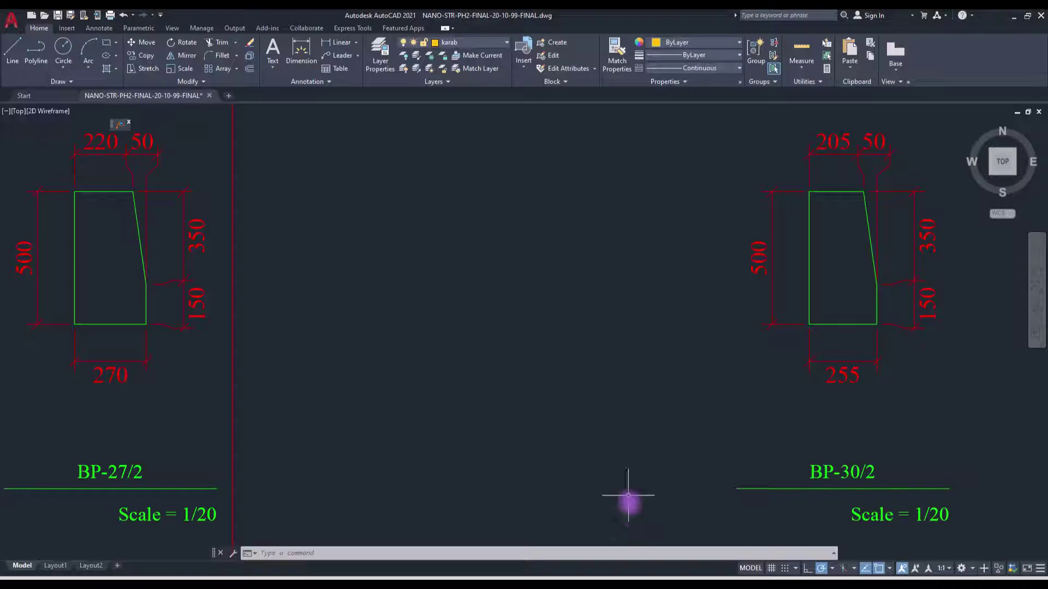
scroll(621, 281, "down", 5)
scroll(545, 274, "up", 8)
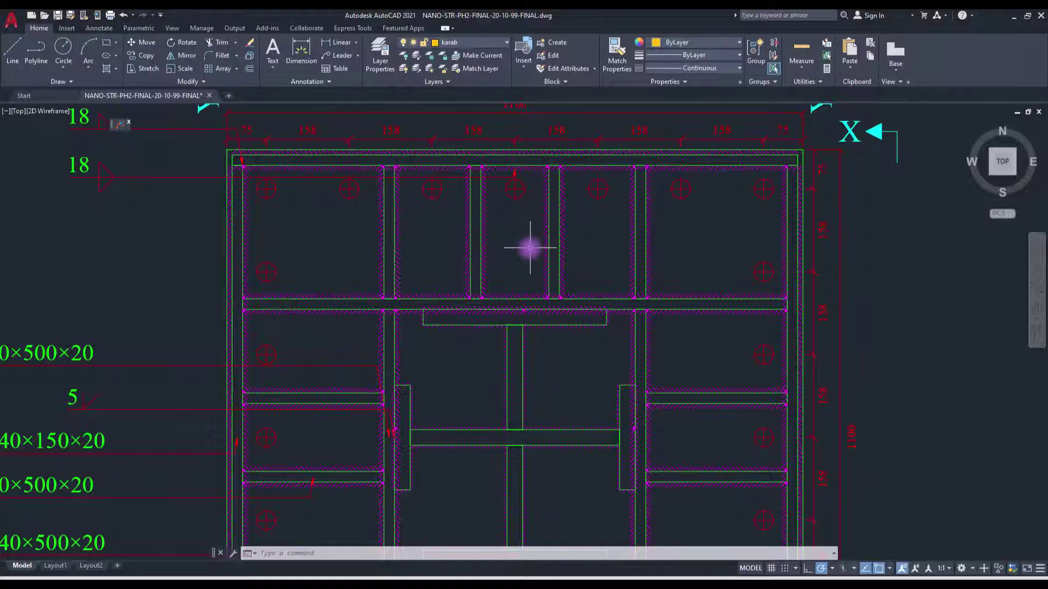
Align the BP-30/2 stiffener in Revit's L1 - Structural plan with the vertical plate on the column's right side
middle_click_drag(530, 248, 530, 252)
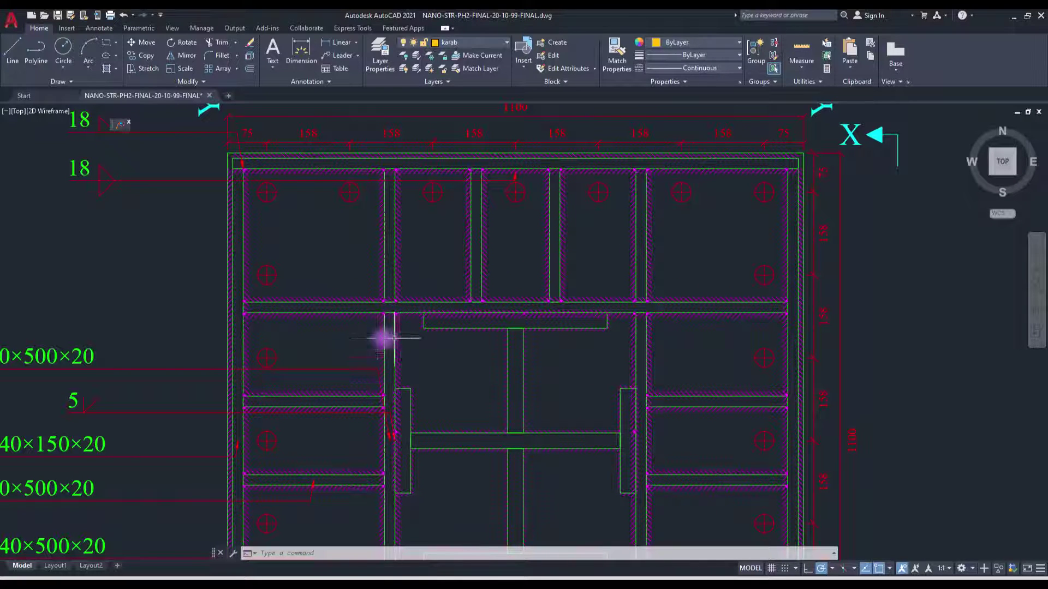
left_click(1015, 17)
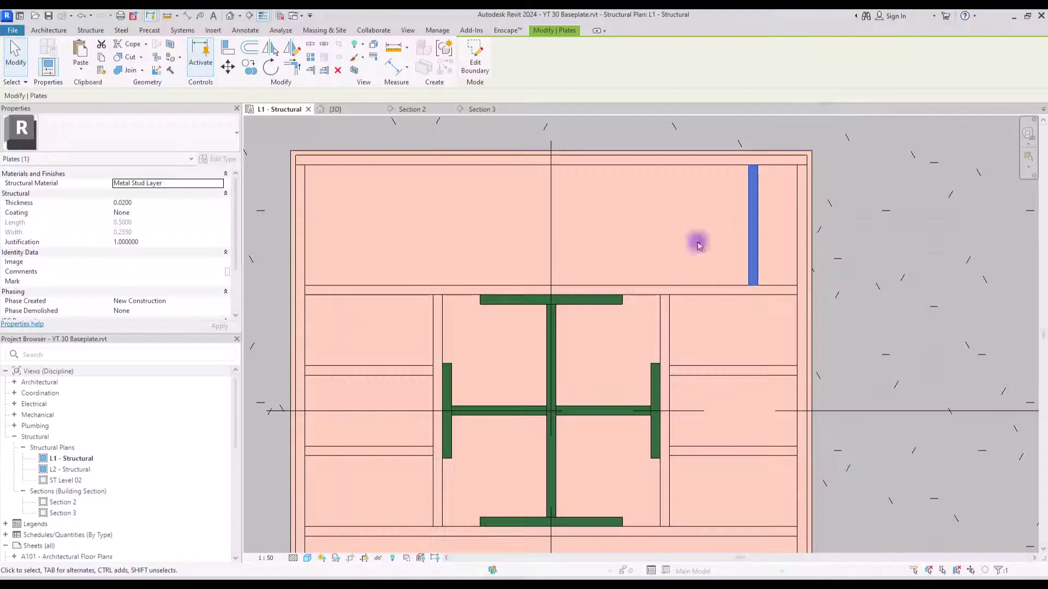
key("a")
key("l")
left_click(758, 266)
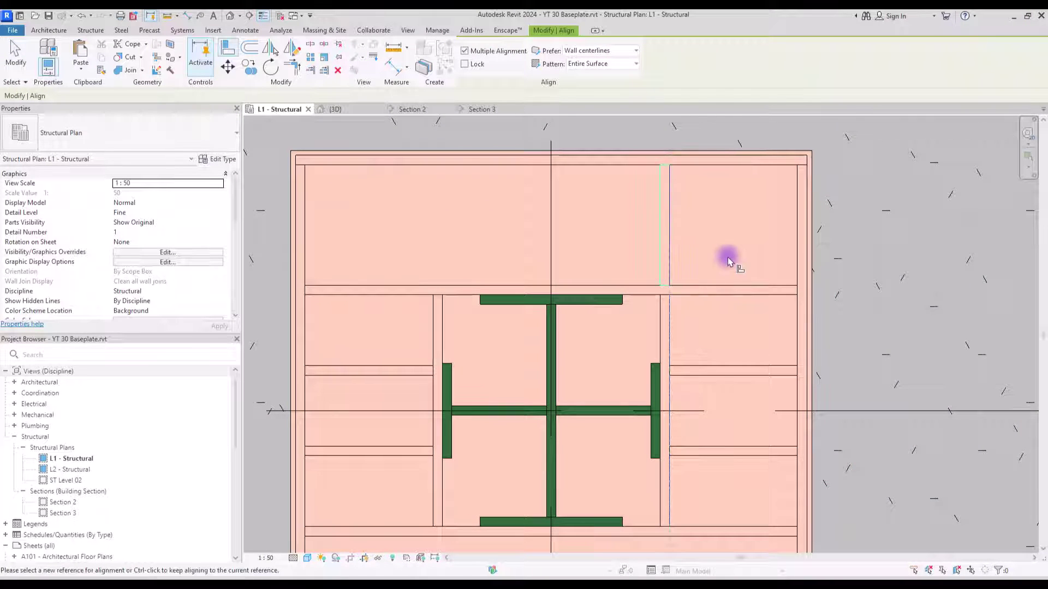
key("Escape")
key("Escape")
Mirror a copy of the aligned BP-30/2 stiffener about the column's vertical centreline
left_click(665, 211)
left_click(271, 52)
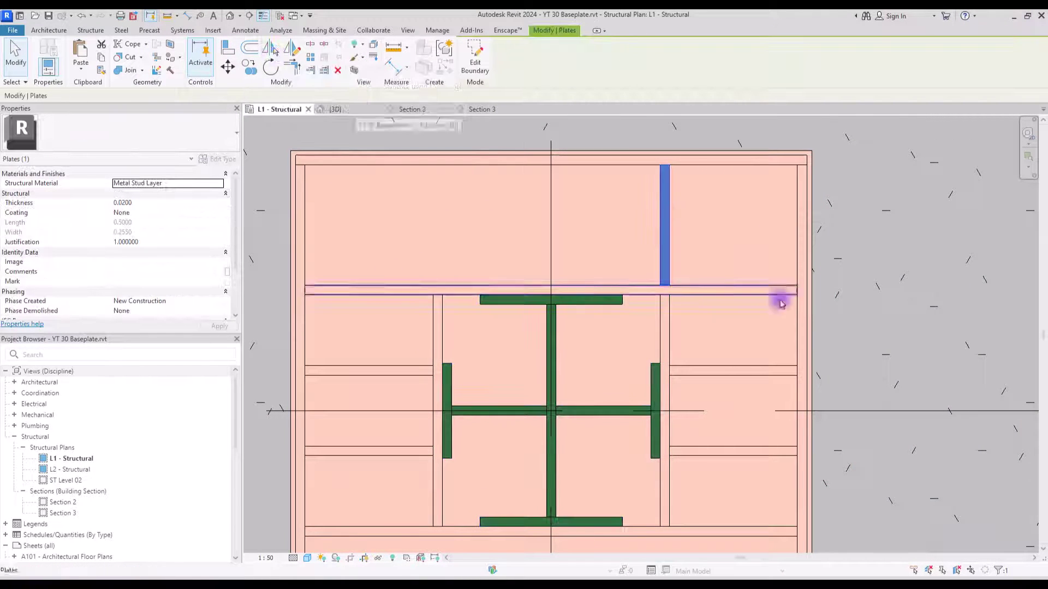
left_click(551, 227)
key("Escape")
Draw two vertical detail lines above the base plate: one centred on the left BP-30/2 stiffener, one between it and the column axis
middle_click_drag(466, 133, 474, 216)
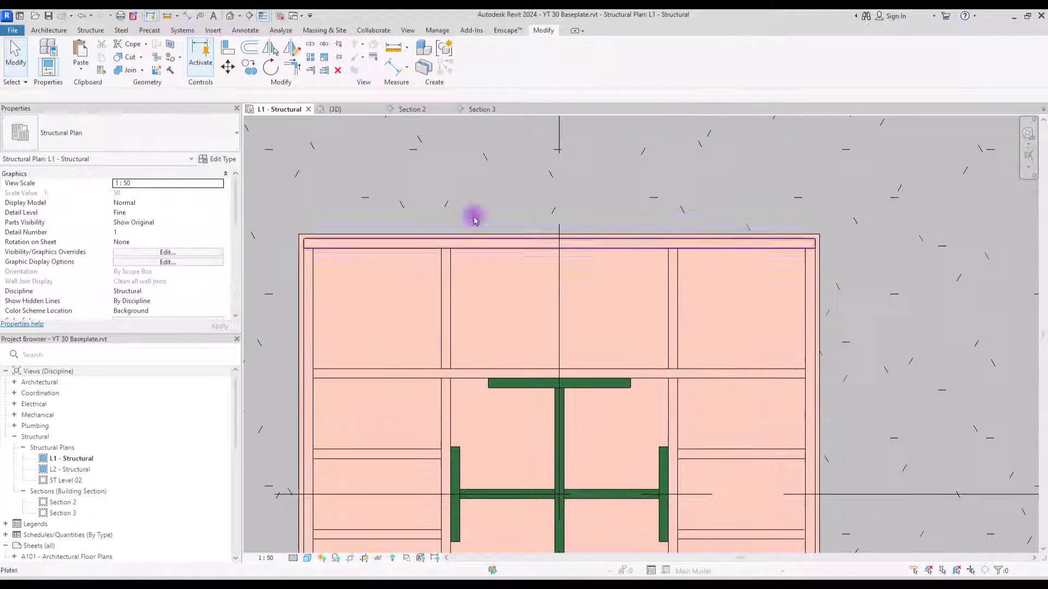
left_click(249, 31)
left_click(276, 51)
scroll(608, 173, "up", 4)
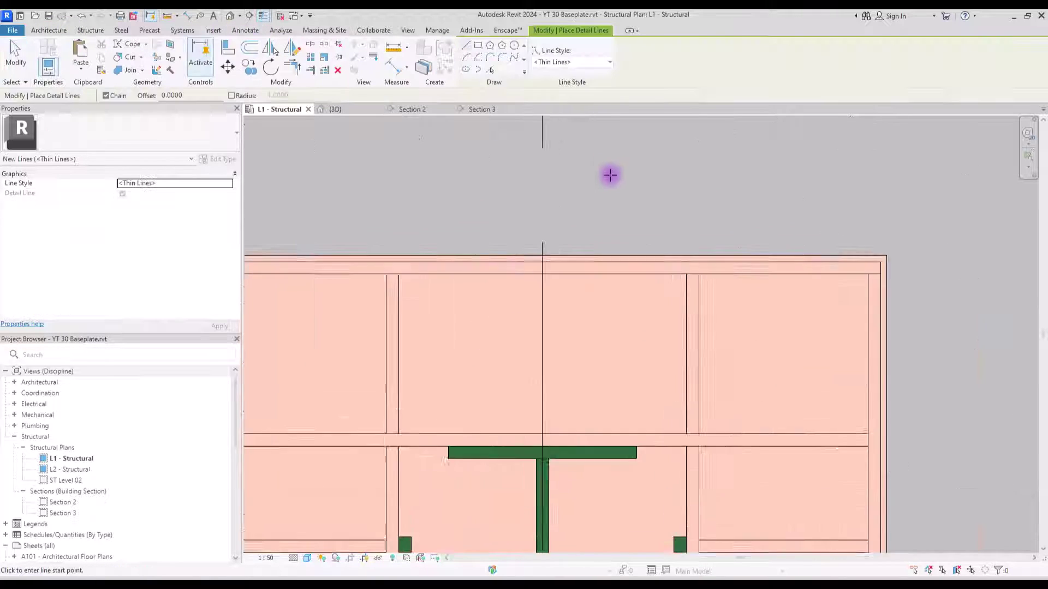
left_click(324, 192)
key("Escape")
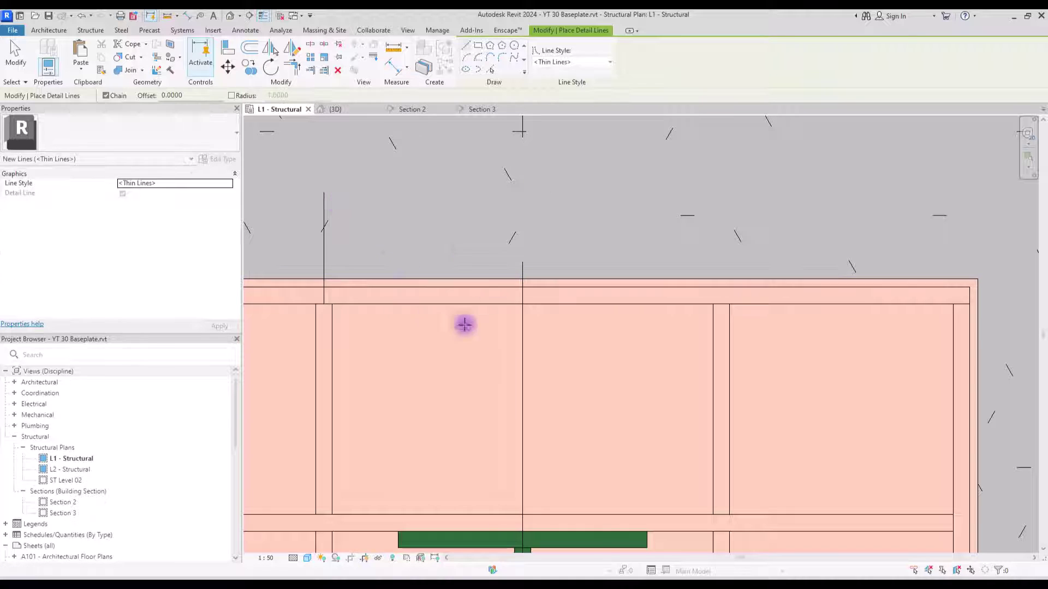
left_click(431, 322)
left_click(432, 178)
left_click(431, 178)
key("Escape")
Draw two matching detail lines to the right of the column axis and space all four equally with an aligned dimension
left_click(614, 337)
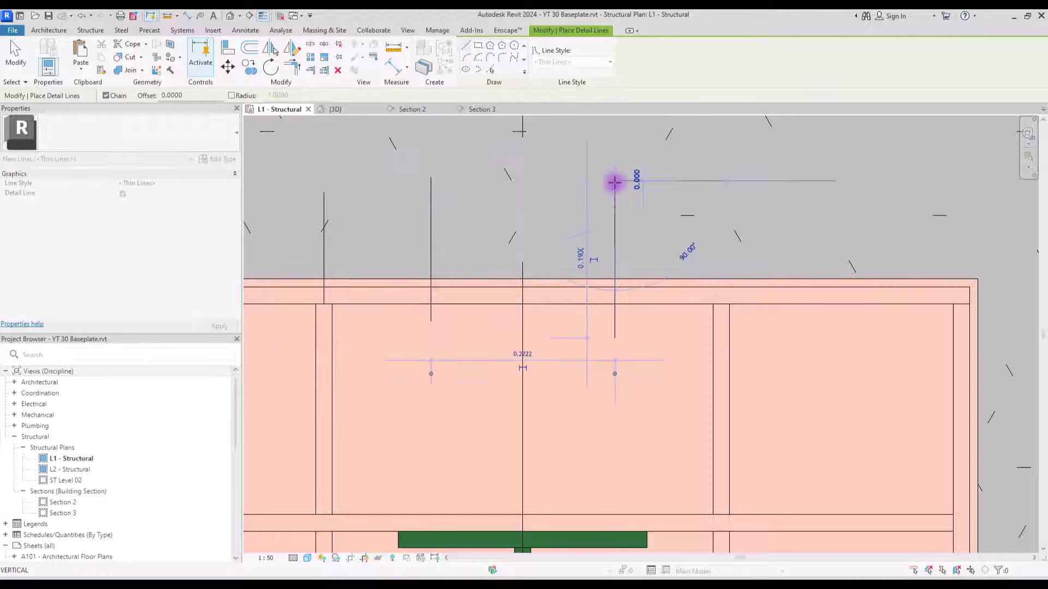
left_click(614, 182)
key("Escape")
left_click(722, 304)
left_click(724, 180)
key("Escape")
key("Escape")
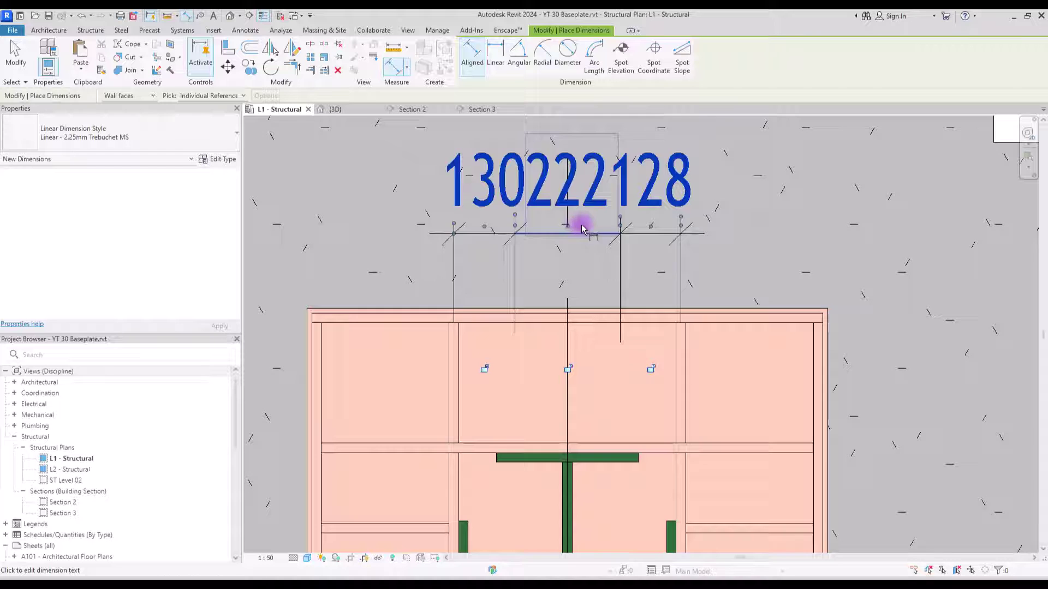
scroll(582, 229, "down", 5)
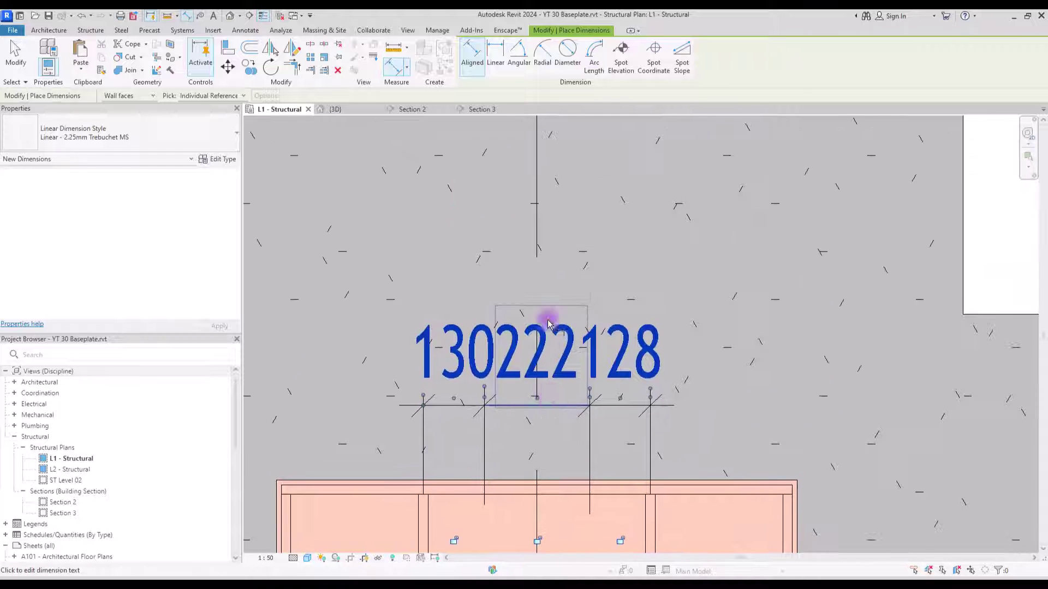
left_click(576, 315)
Copy the right BP-30/2 stiffener onto the two inner detail lines using the Multiple option
left_click(619, 454)
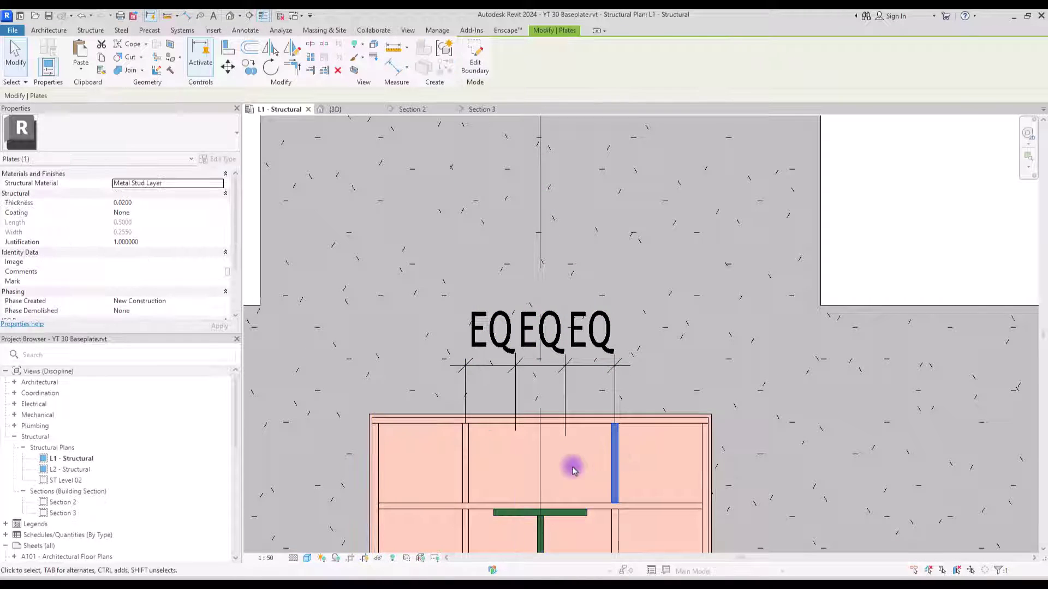
scroll(569, 465, "up", 3)
middle_click_drag(567, 465, 614, 293)
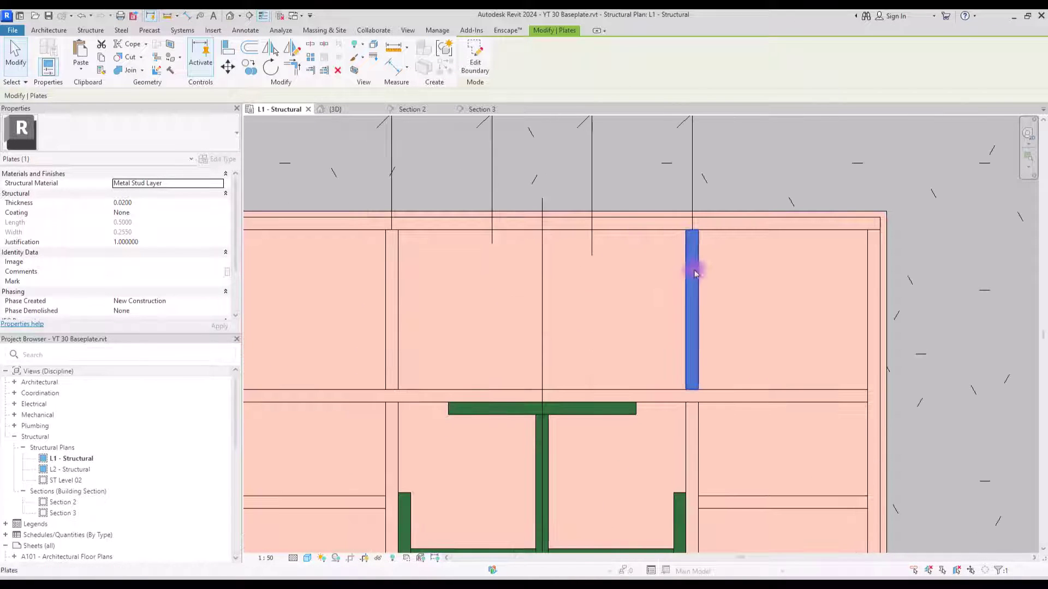
left_click(249, 68)
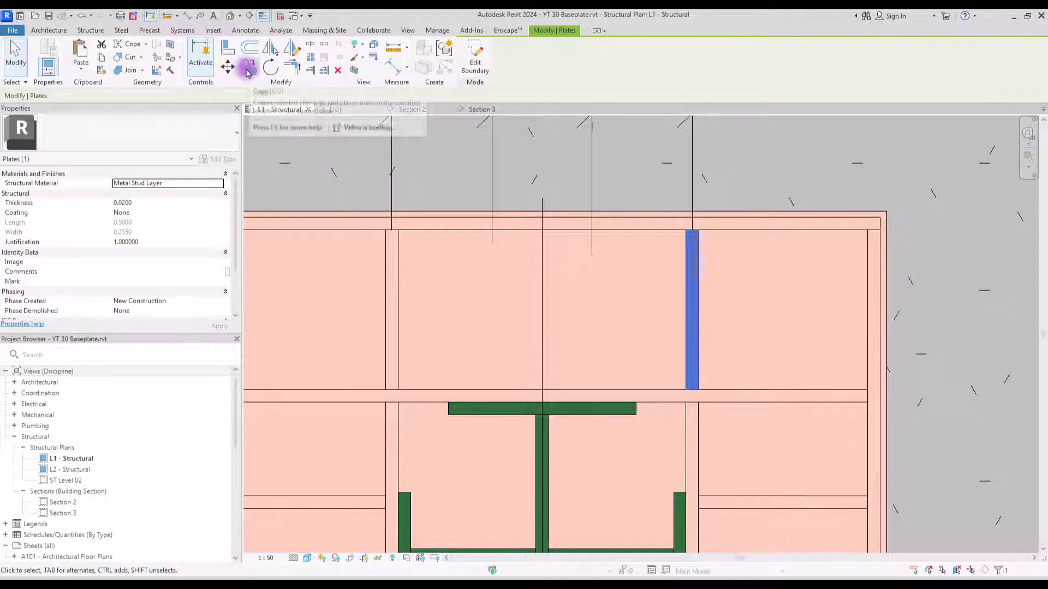
left_click(152, 98)
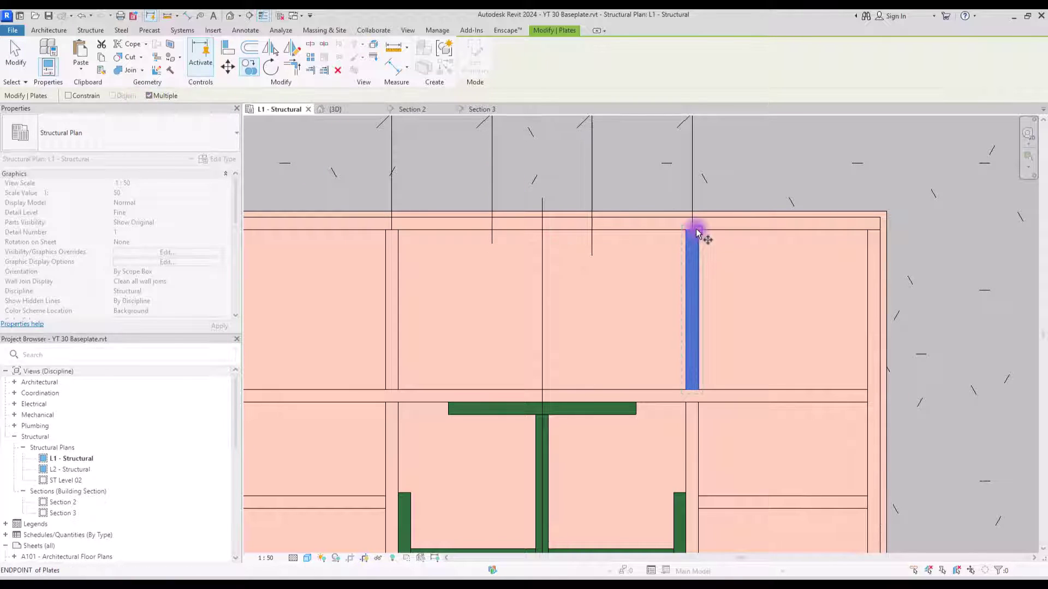
left_click(694, 233)
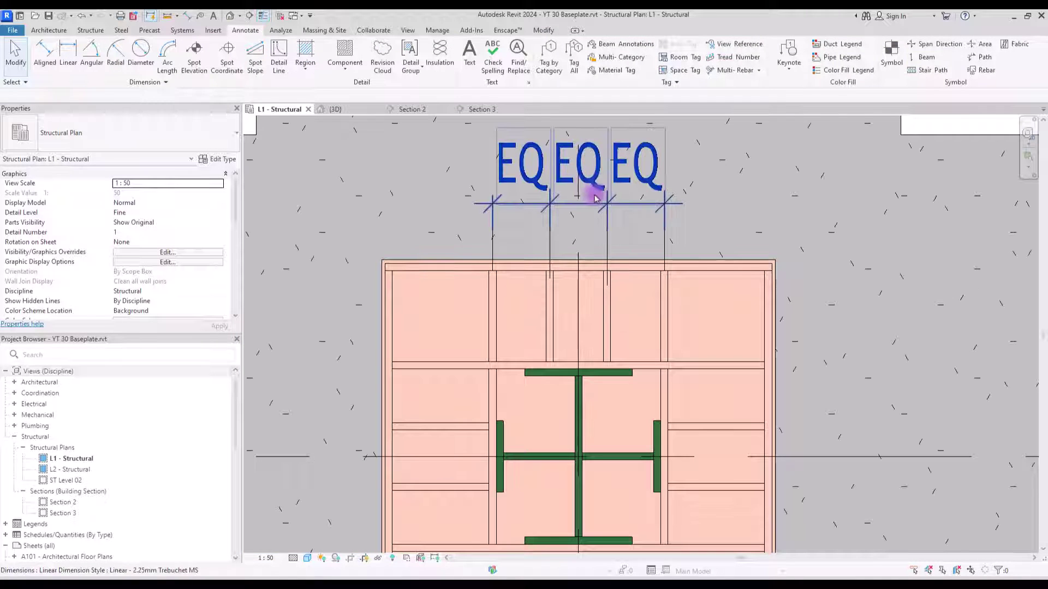
Delete the equal-spacing dimension and the four vertical detail lines above the base plate
left_click(595, 198)
key("Delete")
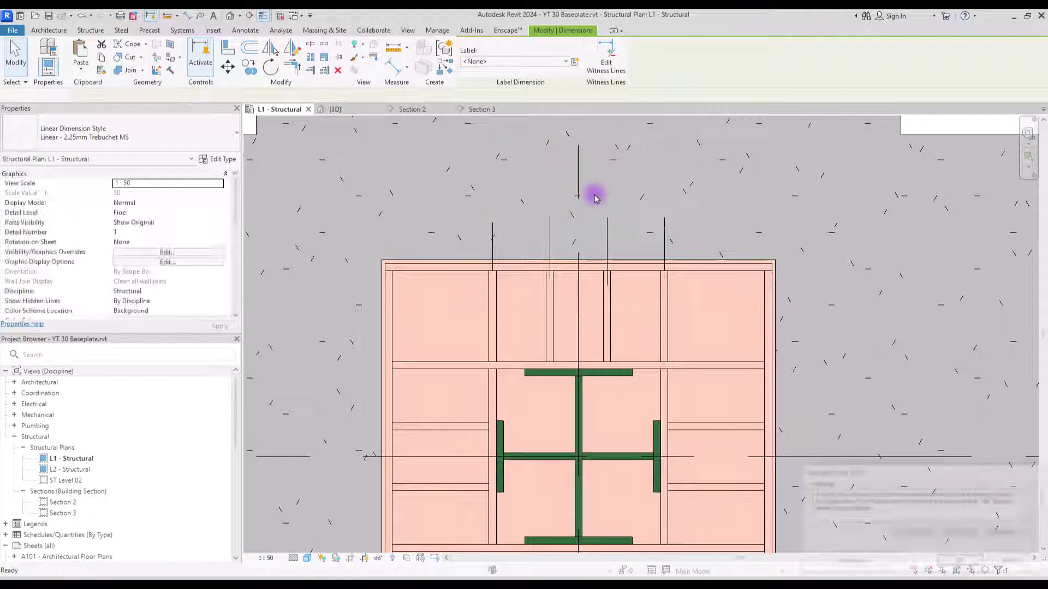
left_click(977, 562)
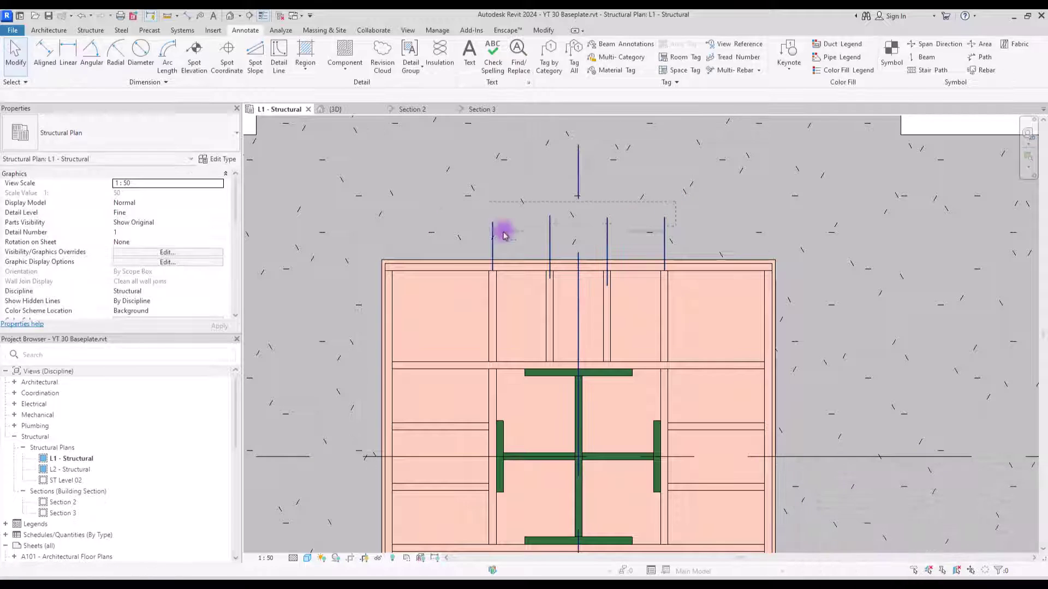
left_click(606, 242)
key("Delete")
left_click(550, 240)
key("Delete")
left_click(492, 240)
key("Delete")
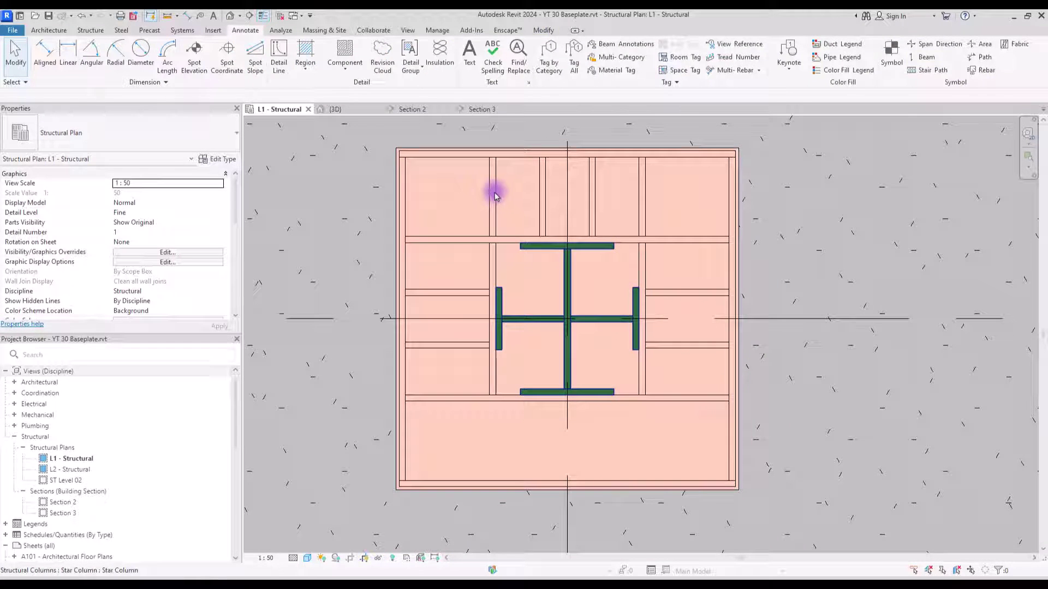
left_click(494, 195)
key("Escape")
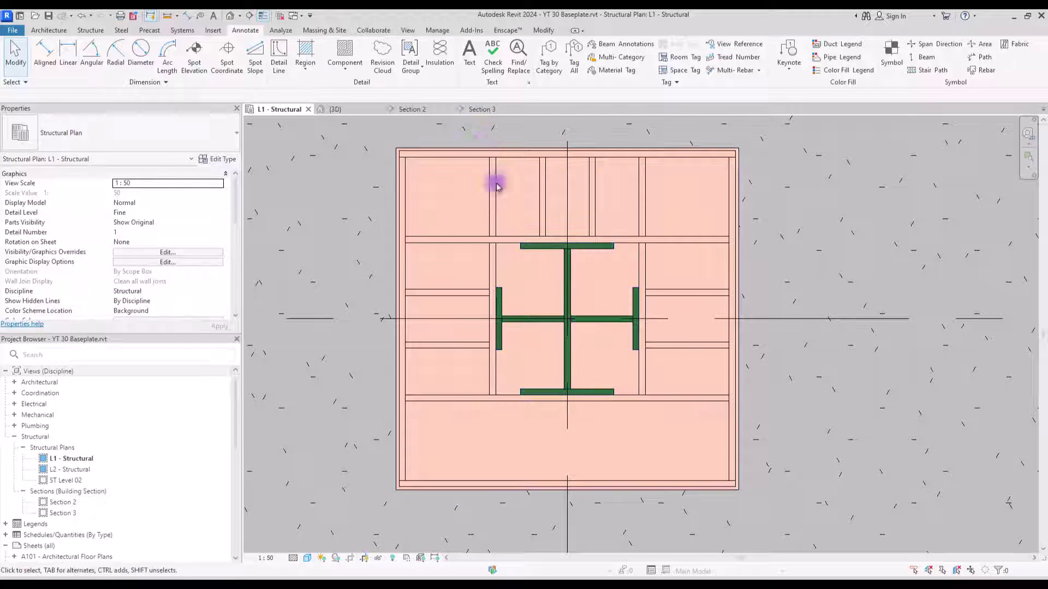
Mirror a copy of the four upper BP-30/2 stiffeners about the column's horizontal centreline
left_click(642, 197)
left_click(592, 196, "ctrl")
left_click(544, 191, "ctrl")
left_click(493, 190, "ctrl")
left_click(292, 48)
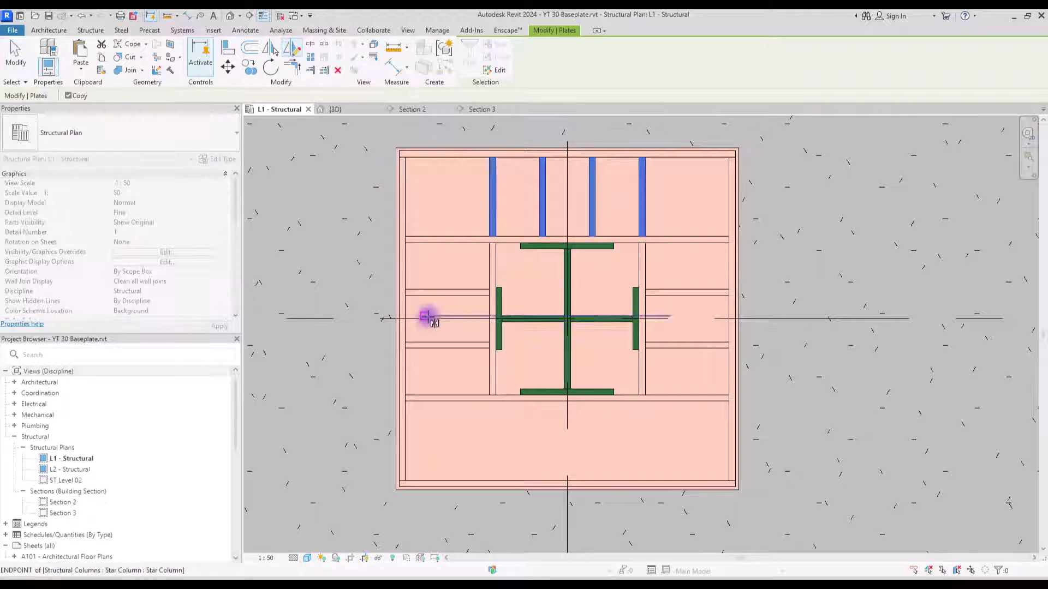
left_click(425, 318)
left_click(463, 316)
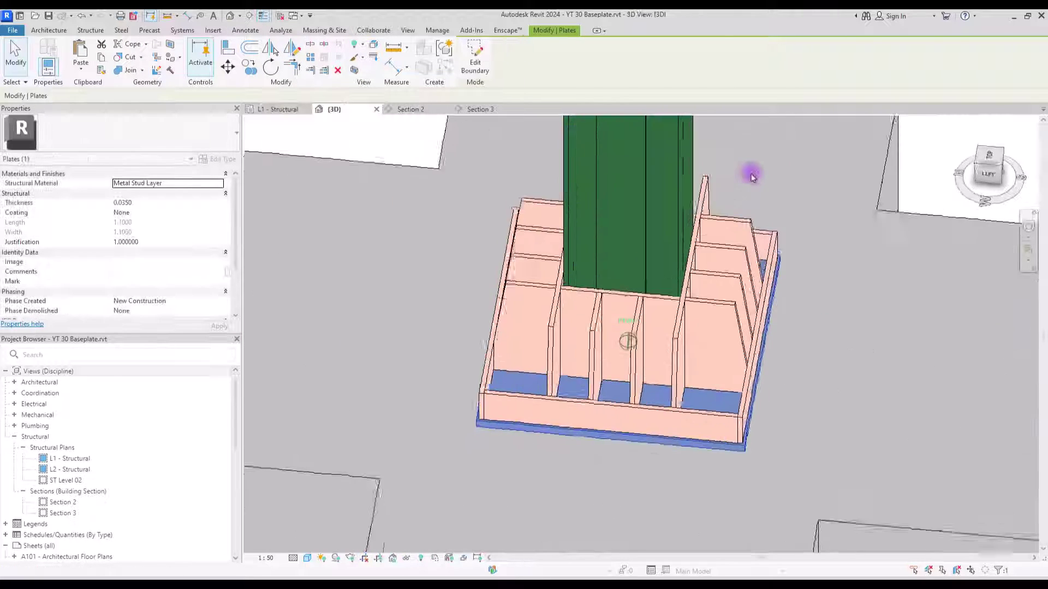
Examine the stiffened base plate in 3D and the BasePlate12 anchor bolt details in the AutoCAD drawing
mouse_move(750, 176)
middle_mouse_down("shift")
mouse_move(683, 194)
mouse_move(598, 163)
mouse_move(467, 186)
mouse_move(304, 159)
mouse_move(361, 179)
mouse_move(833, 171)
mouse_move(874, 149)
middle_mouse_up("shift")
left_click(792, 161)
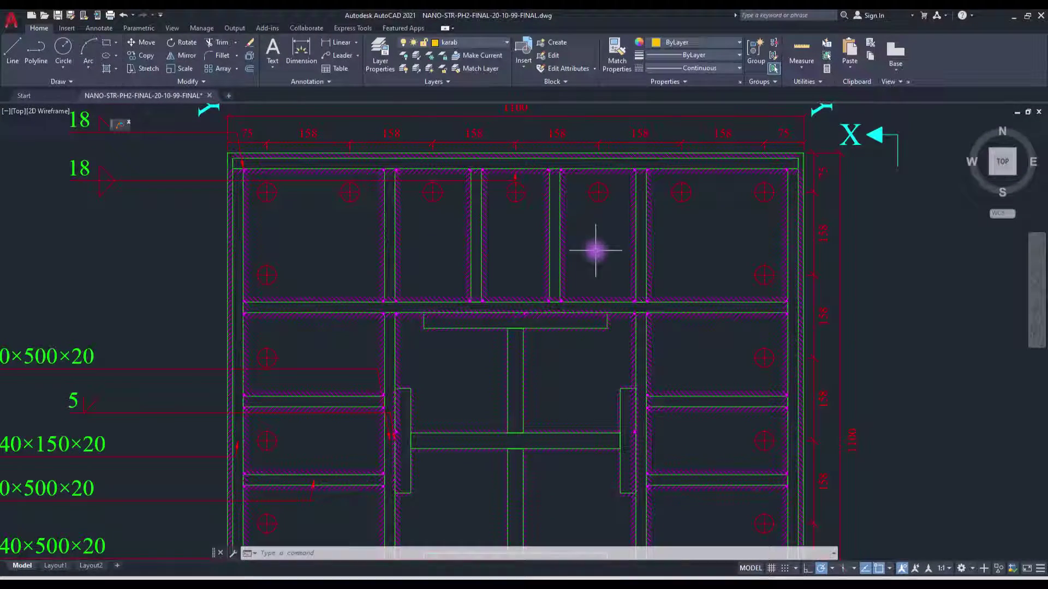
scroll(602, 252, "down", 2)
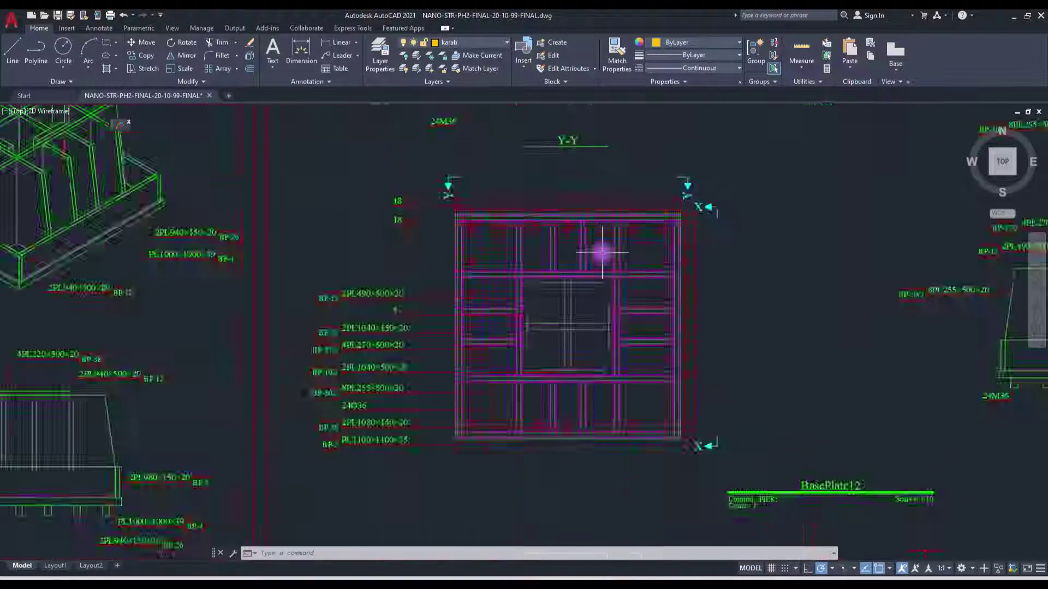
scroll(602, 252, "down", 3)
scroll(680, 267, "up", 1)
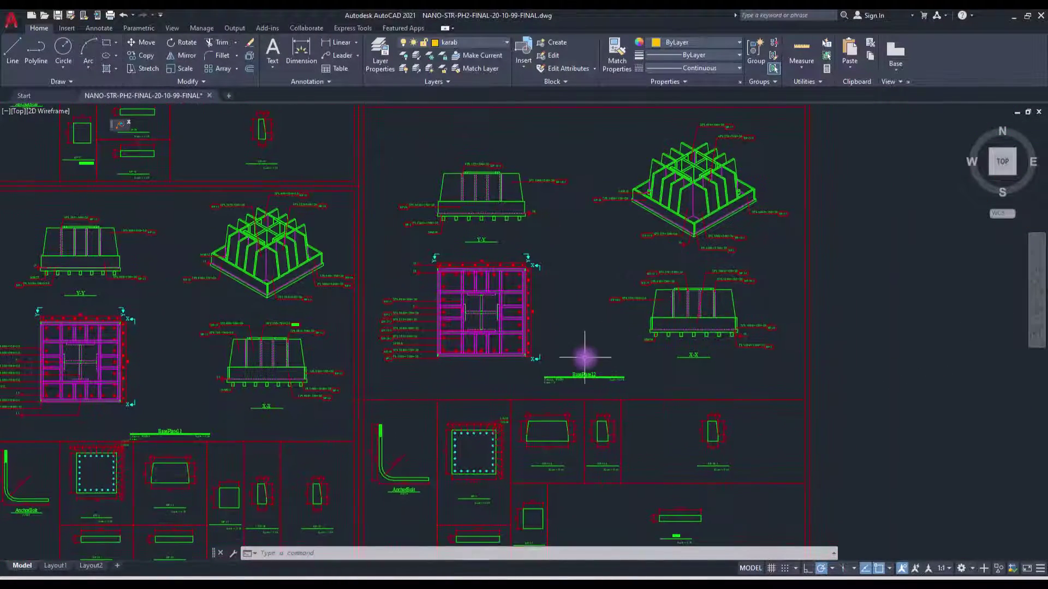
middle_click_drag(576, 331, 626, 199)
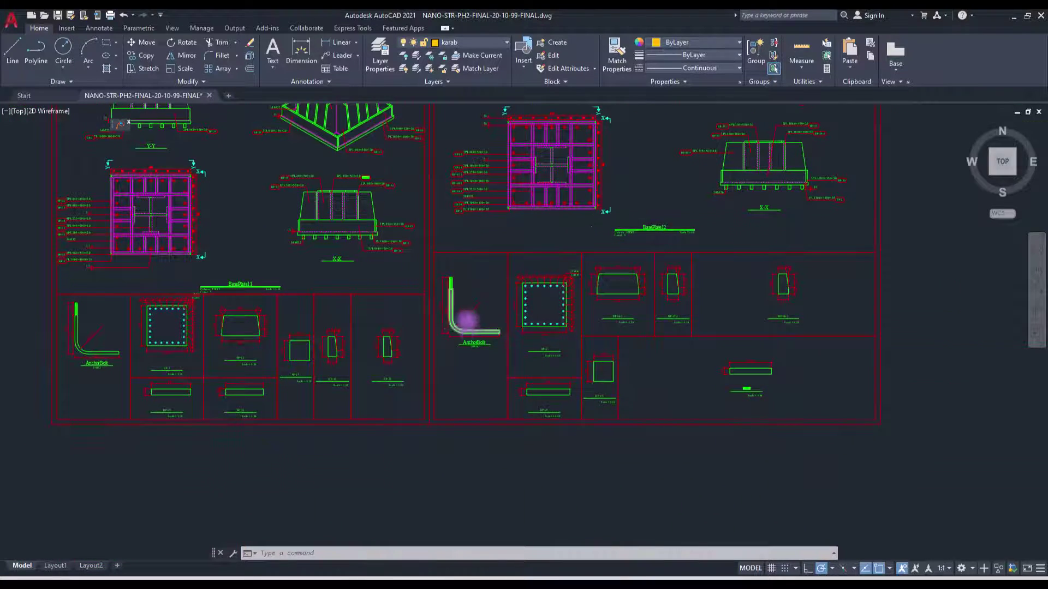
scroll(433, 292, "up", 3)
scroll(565, 422, "up", 1)
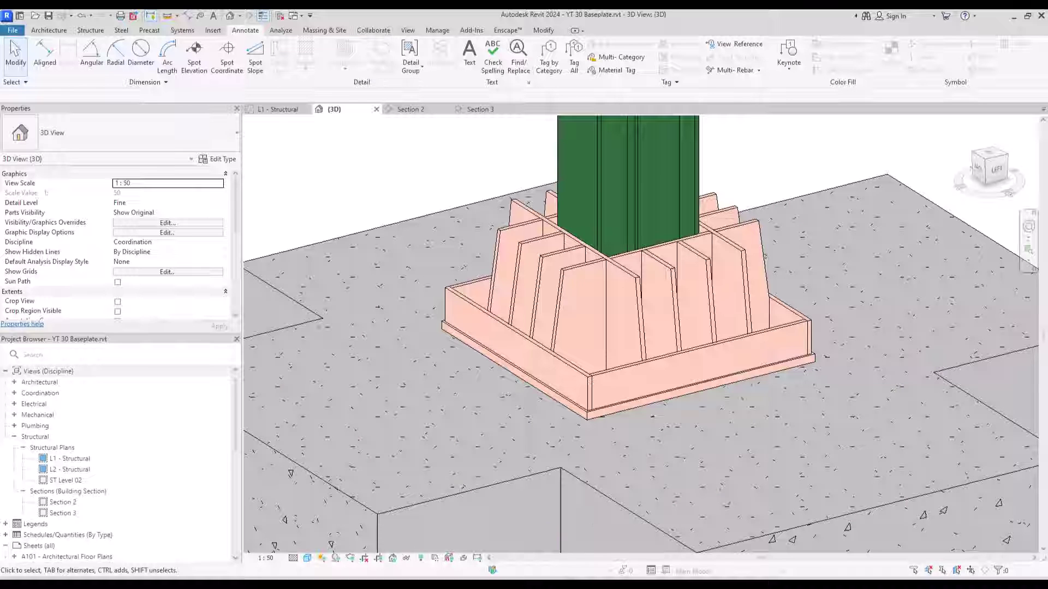
In Revit's 3D view, start creating steel anchors on the base plate, using its top face as the reference plane
left_click(277, 109)
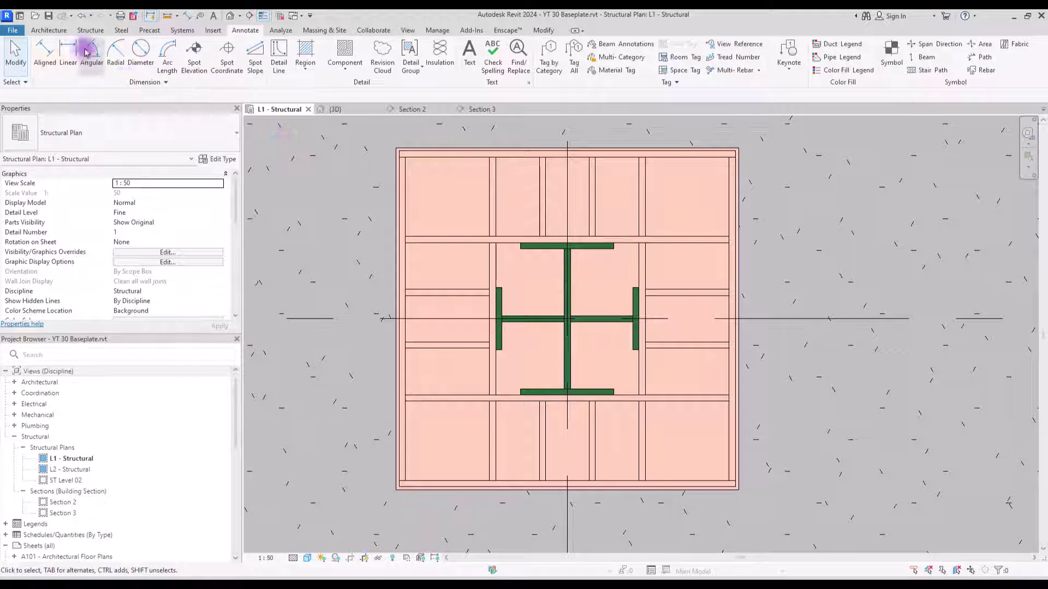
left_click(121, 31)
left_click(338, 109)
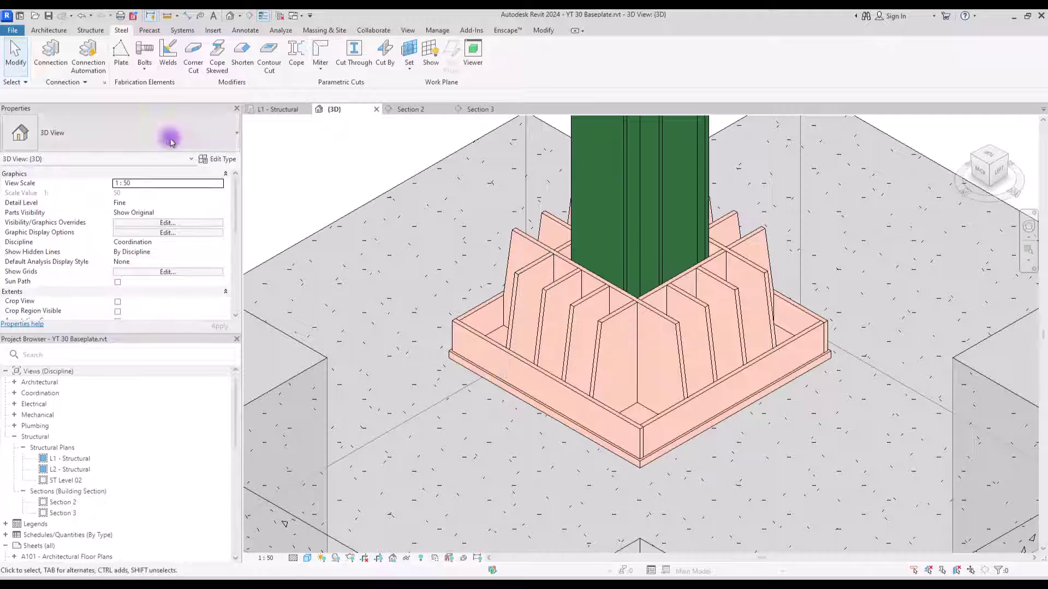
left_click(145, 66)
left_click(159, 112)
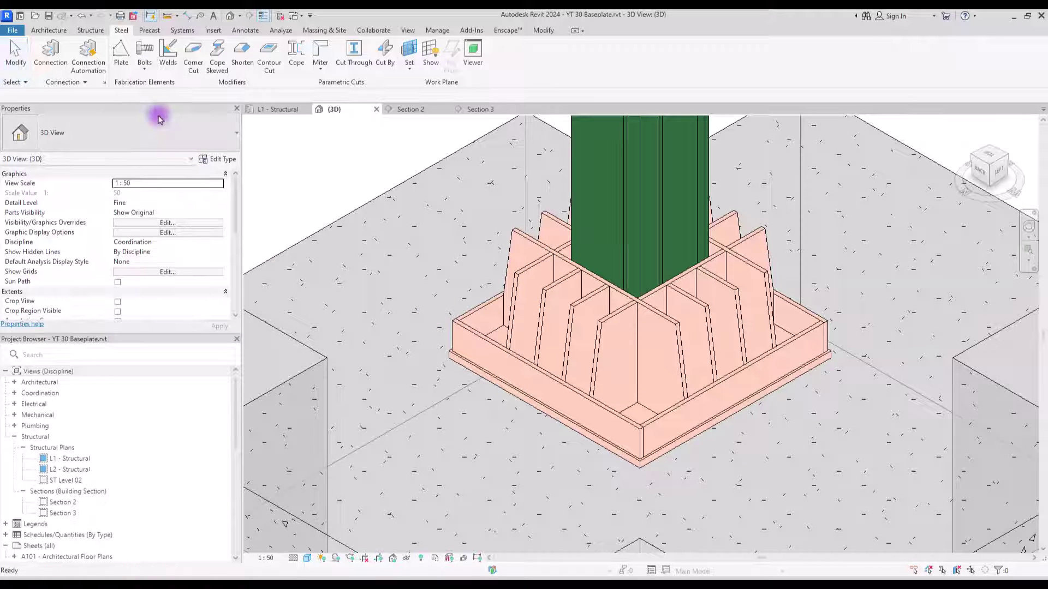
left_click(454, 368)
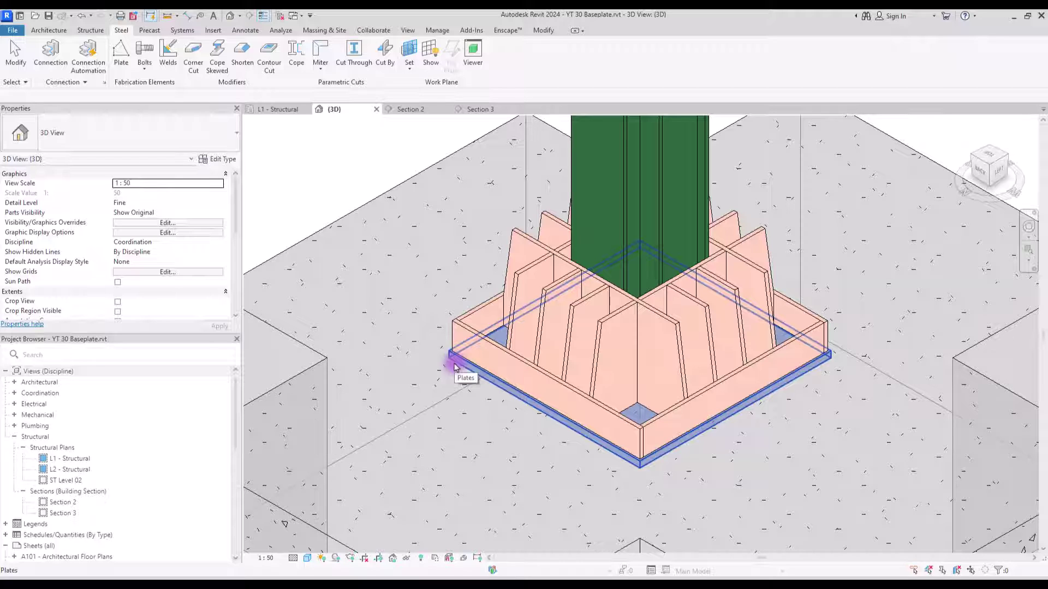
left_click(454, 363)
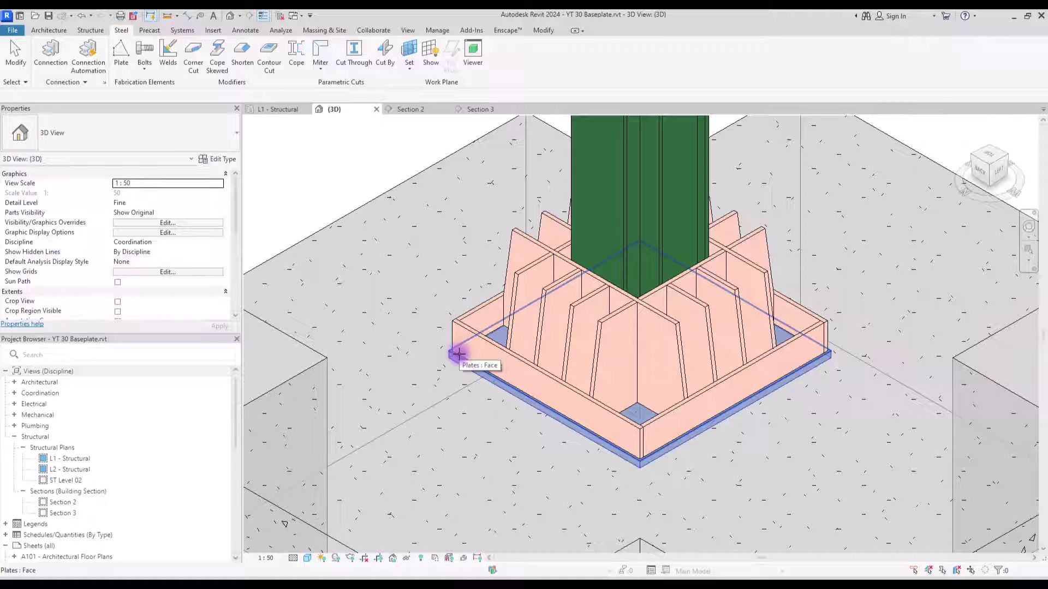
left_click(458, 354)
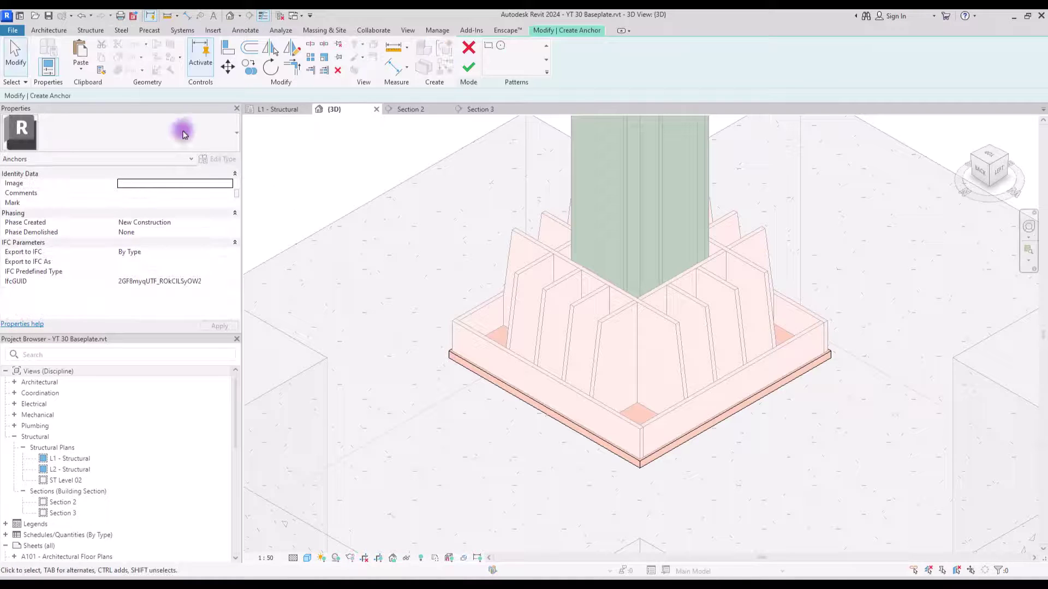
In the L1 - Structural plan, sketch a rectangular anchor pattern about 0.96 high just inside the base plate's edge plates
left_click(278, 110)
left_click(488, 48)
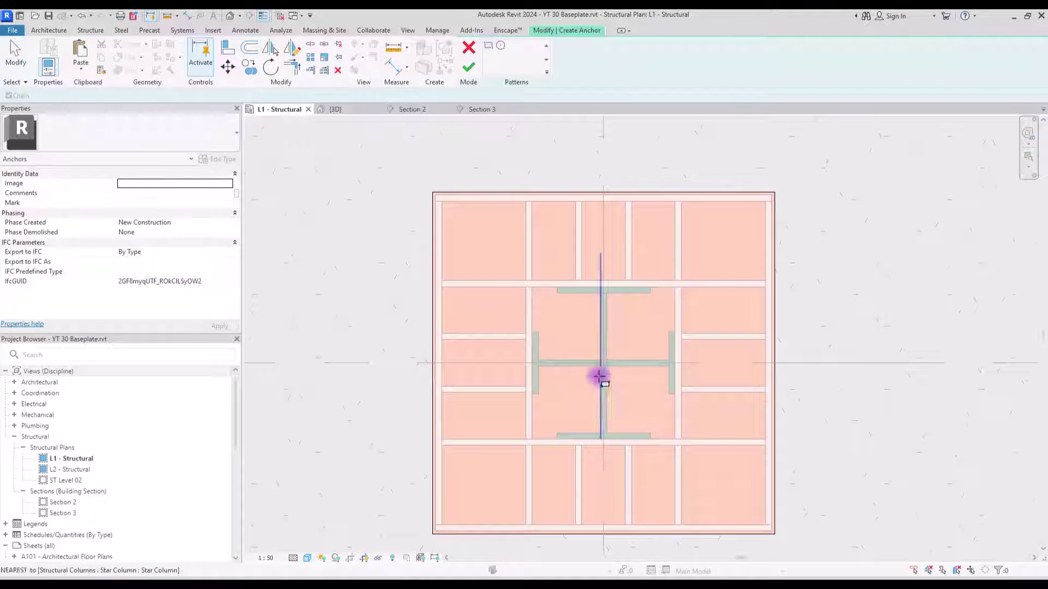
middle_click_drag(598, 375, 573, 313)
left_click(439, 171)
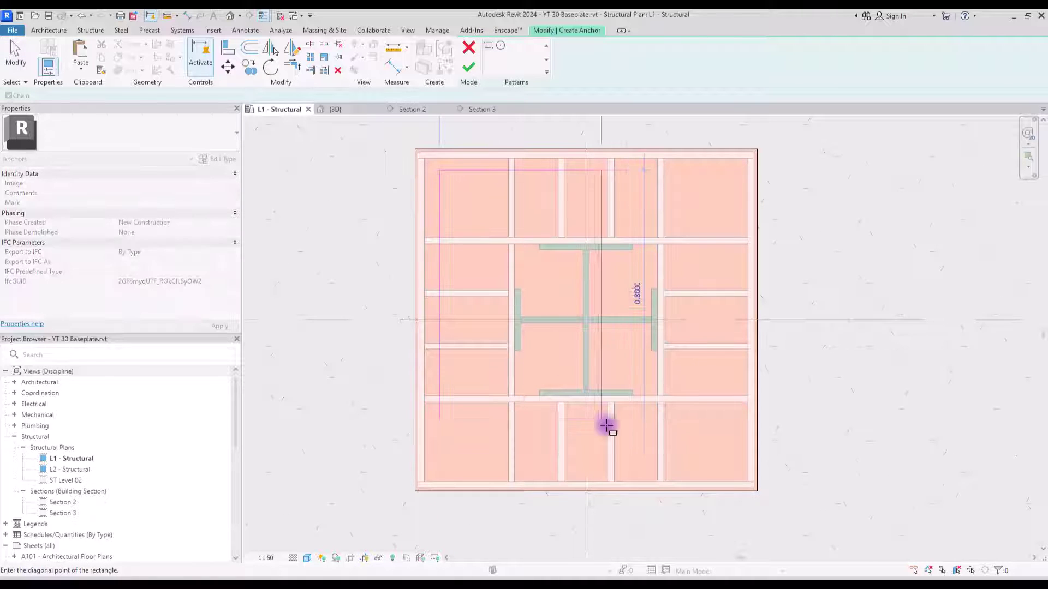
left_click(732, 468)
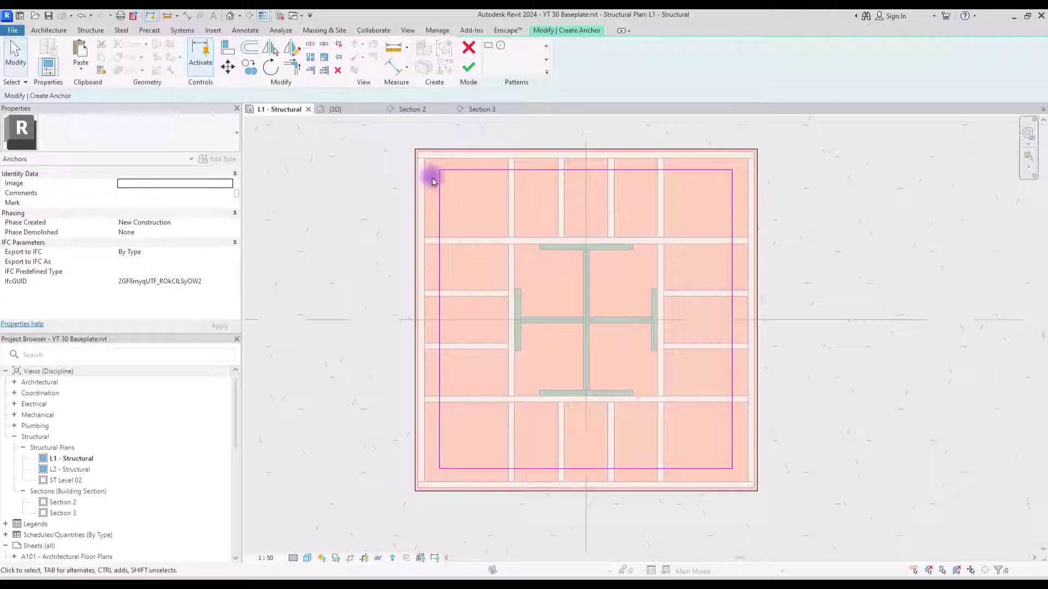
Position the left and right sides of the anchor pattern sketch 0.075 in from the base plate's edges
left_click(438, 186)
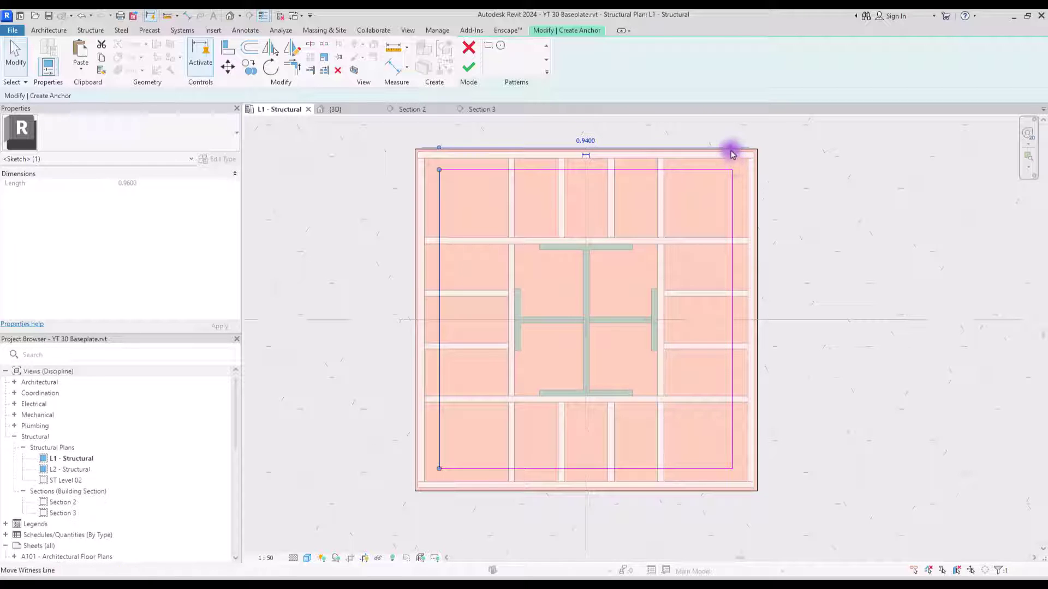
left_click_drag(732, 154, 412, 199)
left_click(426, 139)
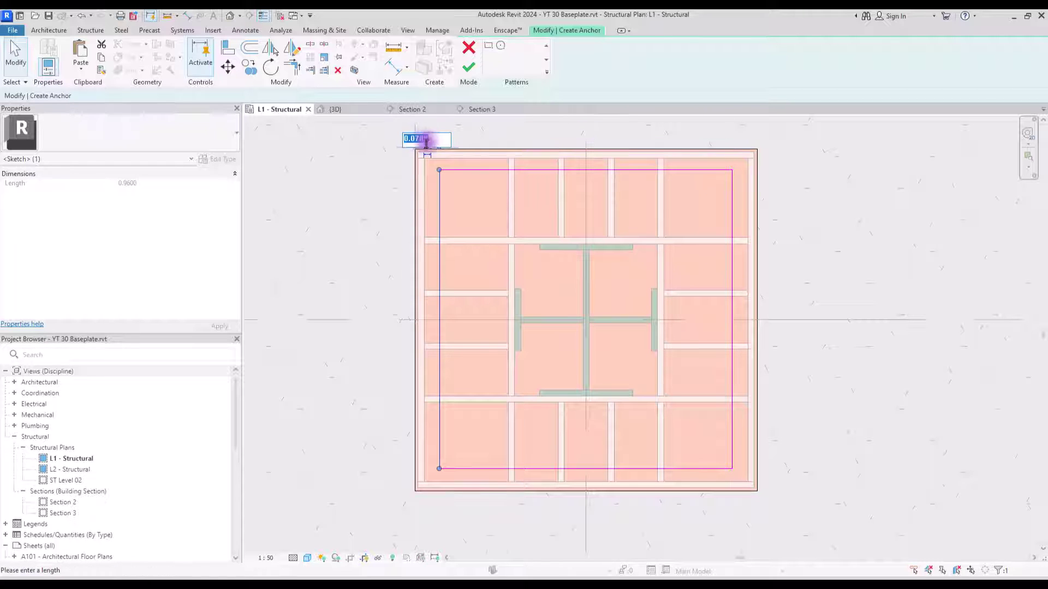
type("5")
key("Return")
left_click(731, 182)
left_click_drag(438, 491, 758, 464)
left_click(739, 487)
key("Return")
Position the sketch's bottom and top sides 0.075 in from the base plate's edges and finish creating the anchors
left_click(595, 470)
left_click_drag(416, 170, 470, 493)
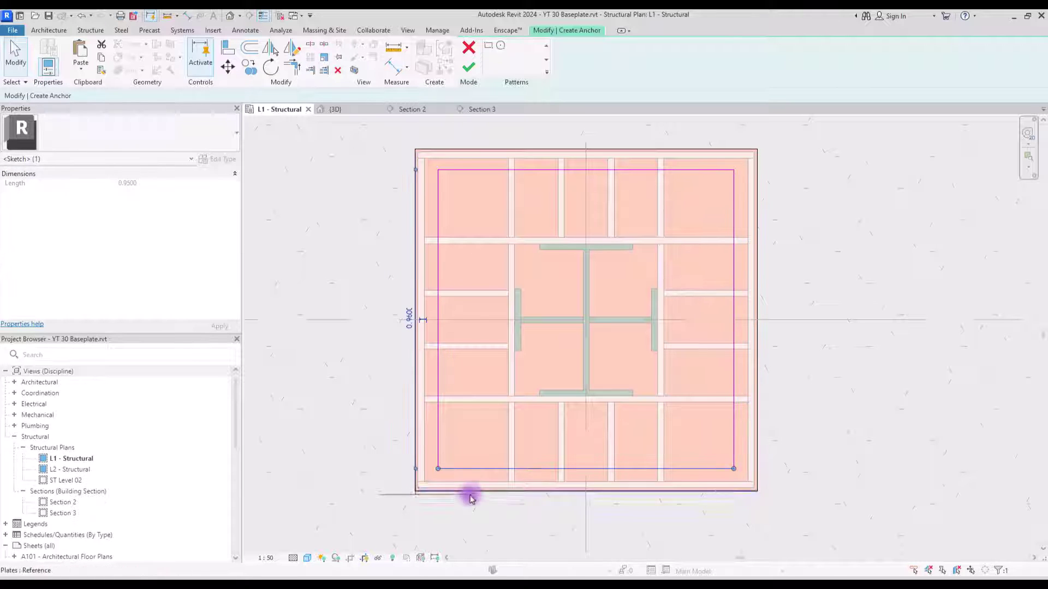
left_click(412, 480)
type("0.075")
key("Return")
left_click(565, 181)
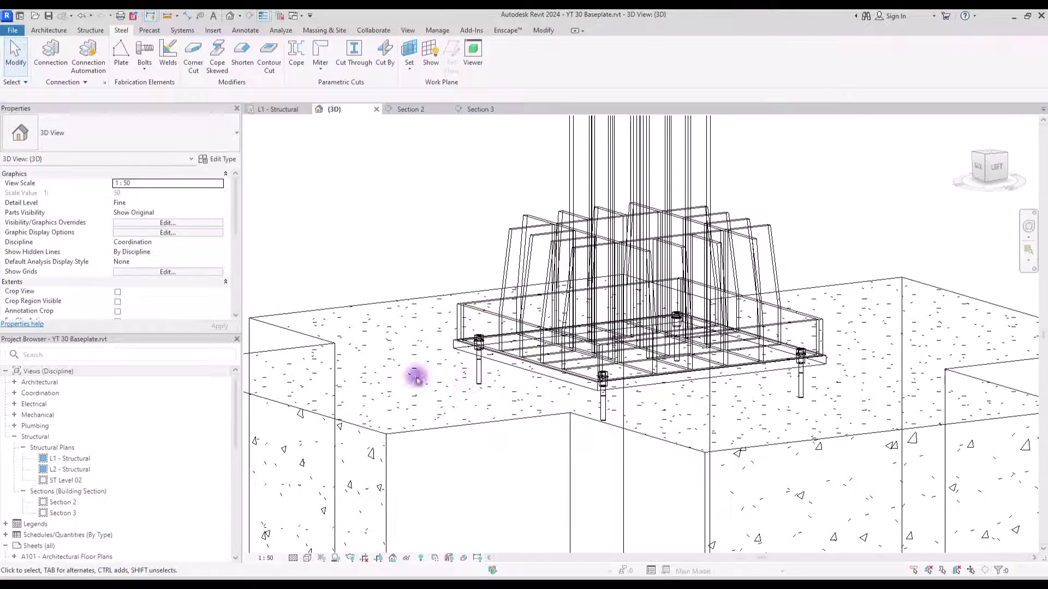
Change the standard of the four corner anchors to Dutch Hooked Anchor
left_click(479, 365)
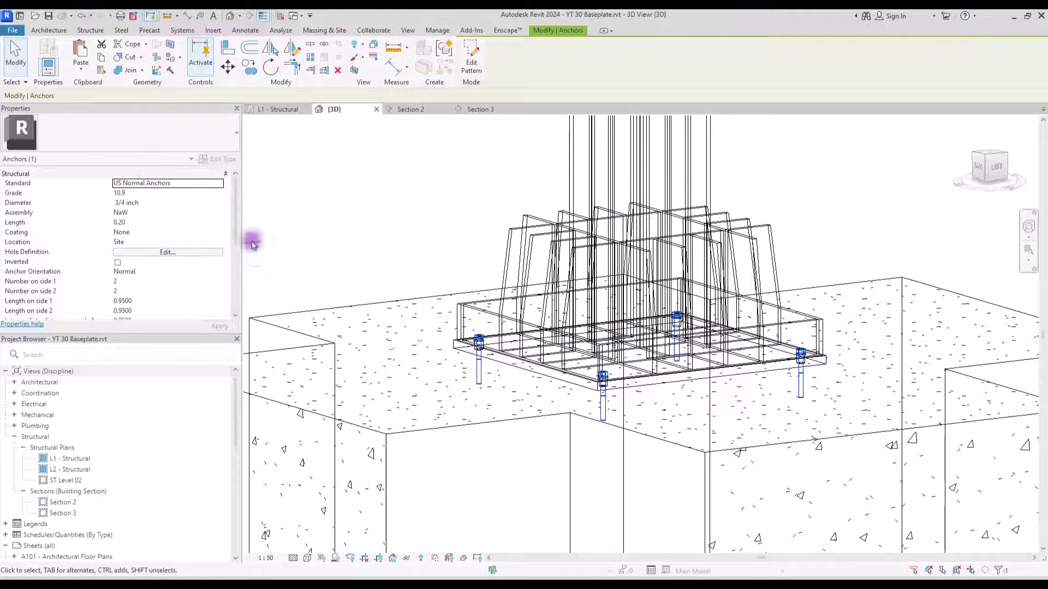
left_click(216, 184)
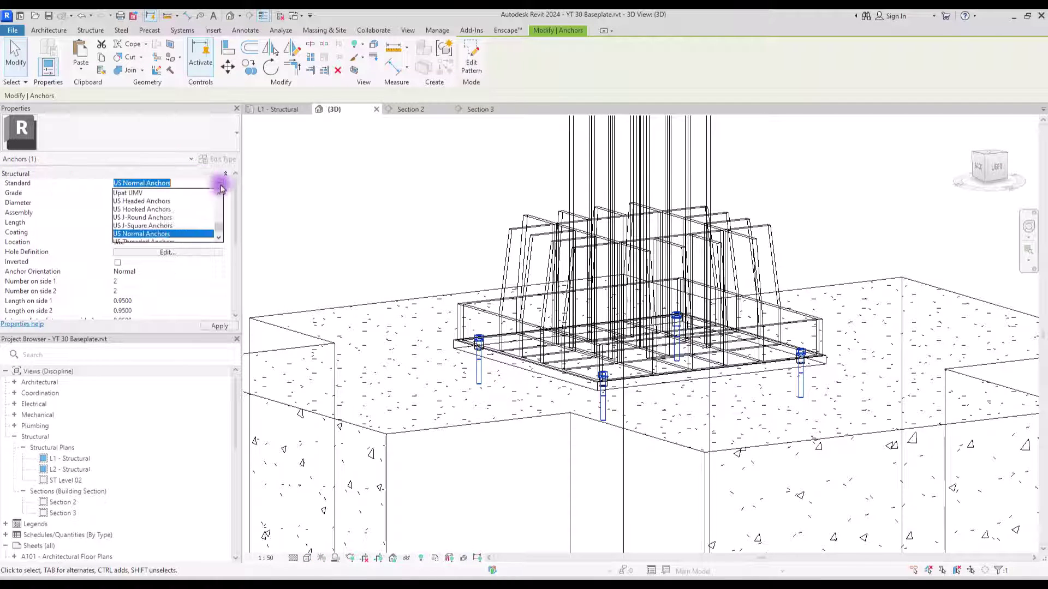
scroll(141, 229, "up", 5)
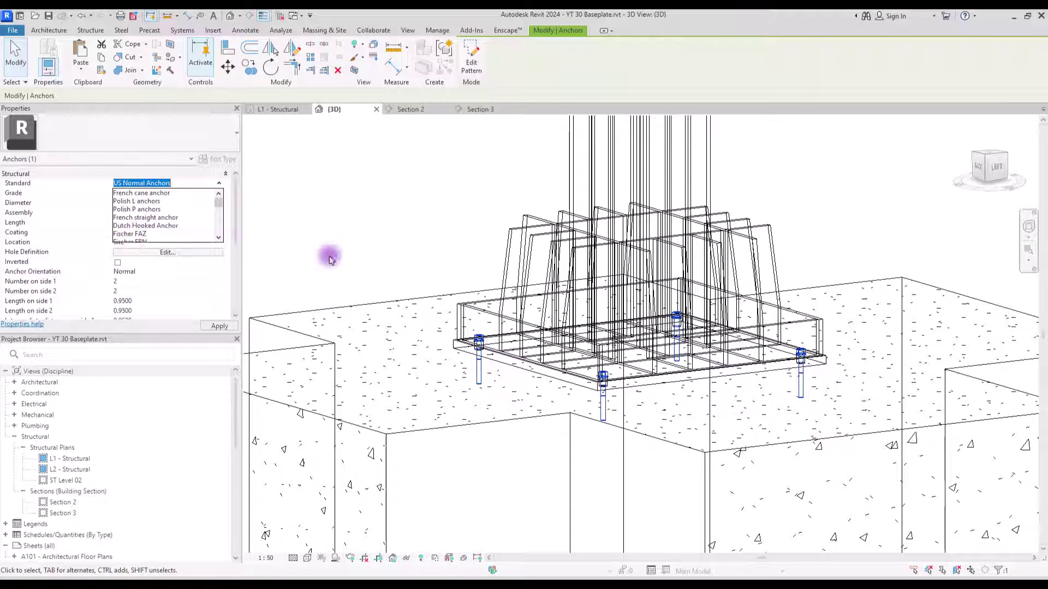
key("d")
key("Return")
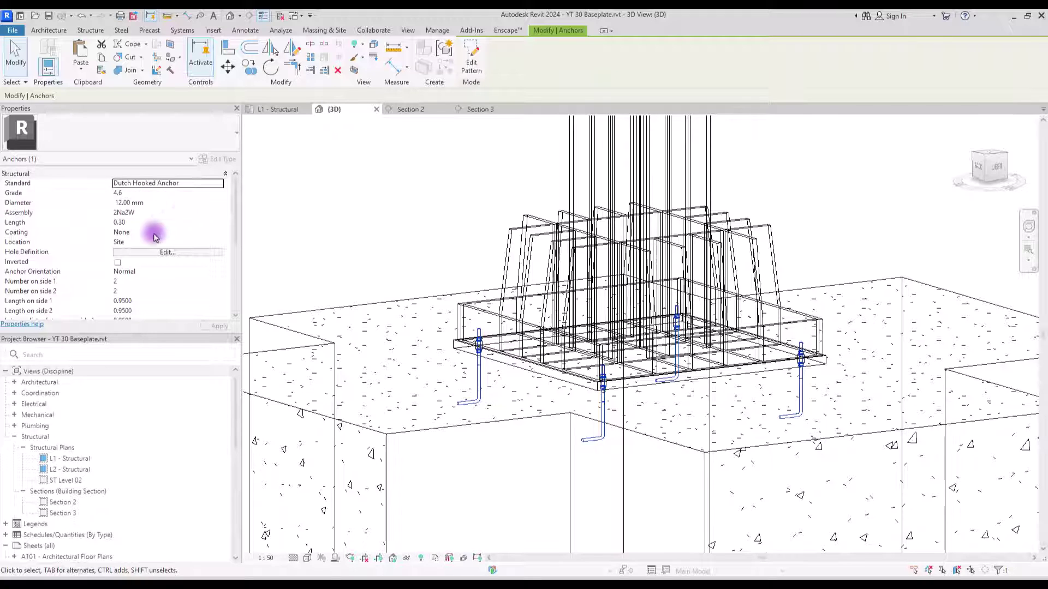
Give the corner anchors a 30.00 mm diameter and the NaW assembly
left_click(148, 203)
left_click(131, 246)
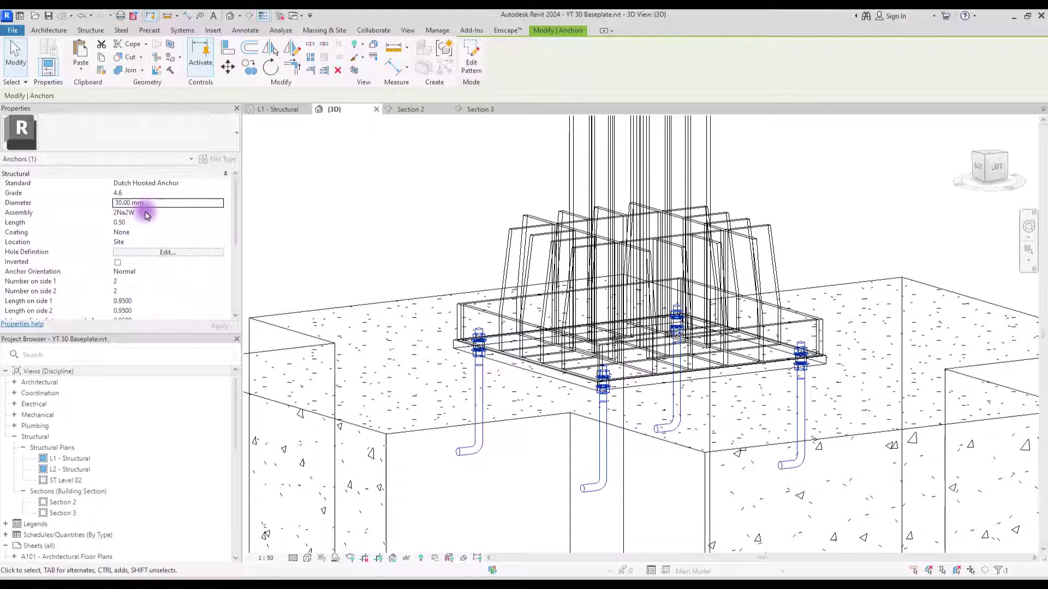
left_click(180, 212)
left_click(219, 212)
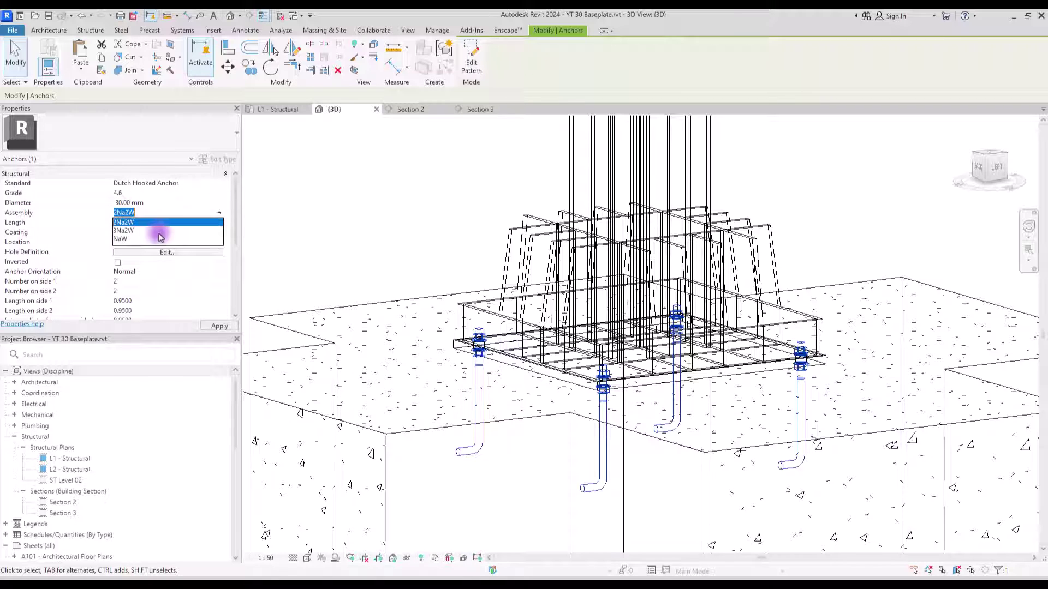
left_click(121, 240)
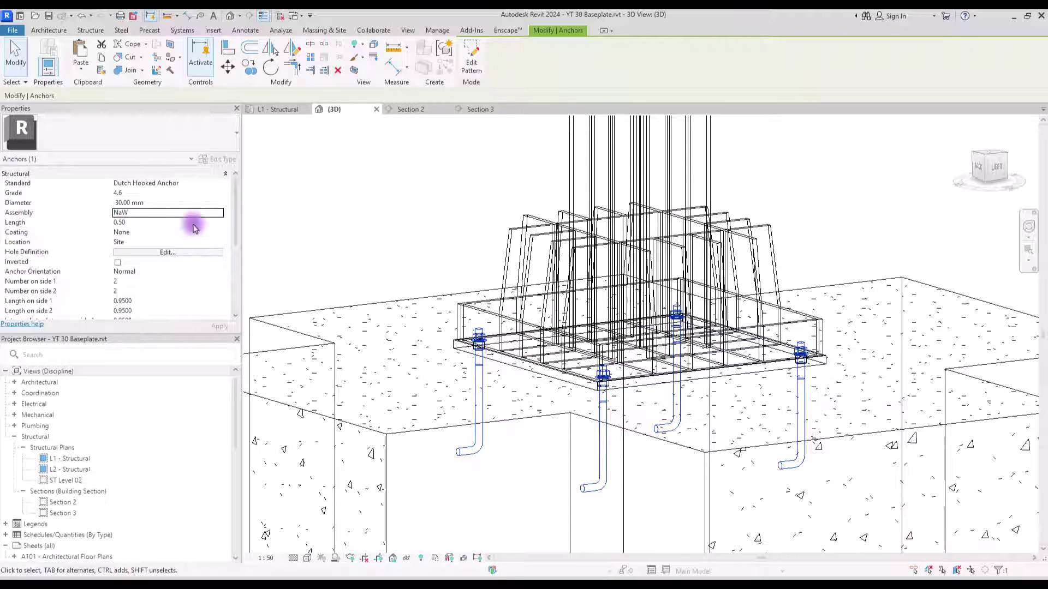
Set the corner anchors' length to 0.80 and their anchor orientation to Outside
left_click(219, 224)
left_click(219, 222)
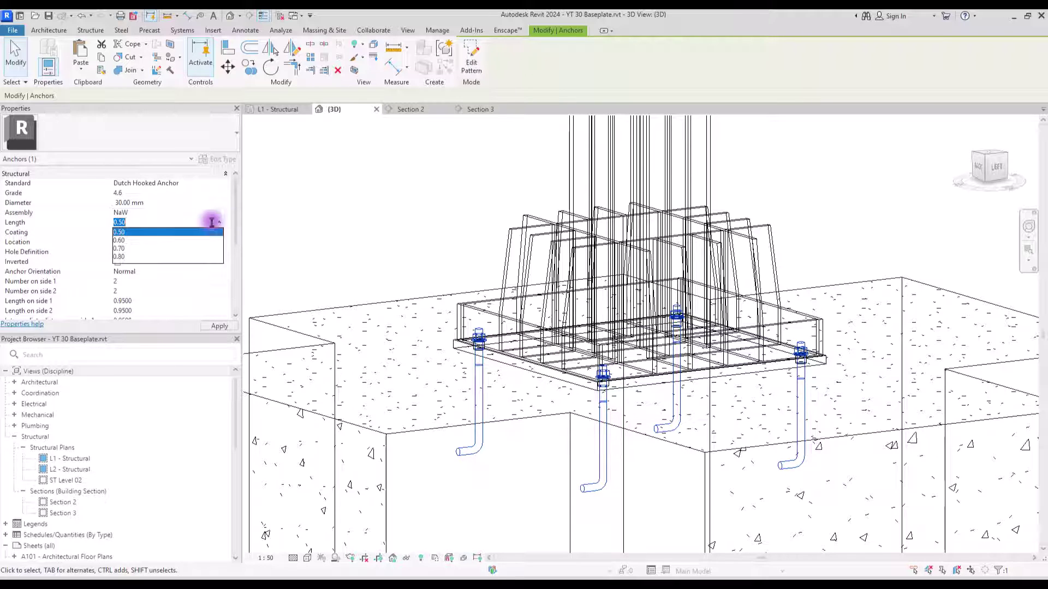
left_click(189, 256)
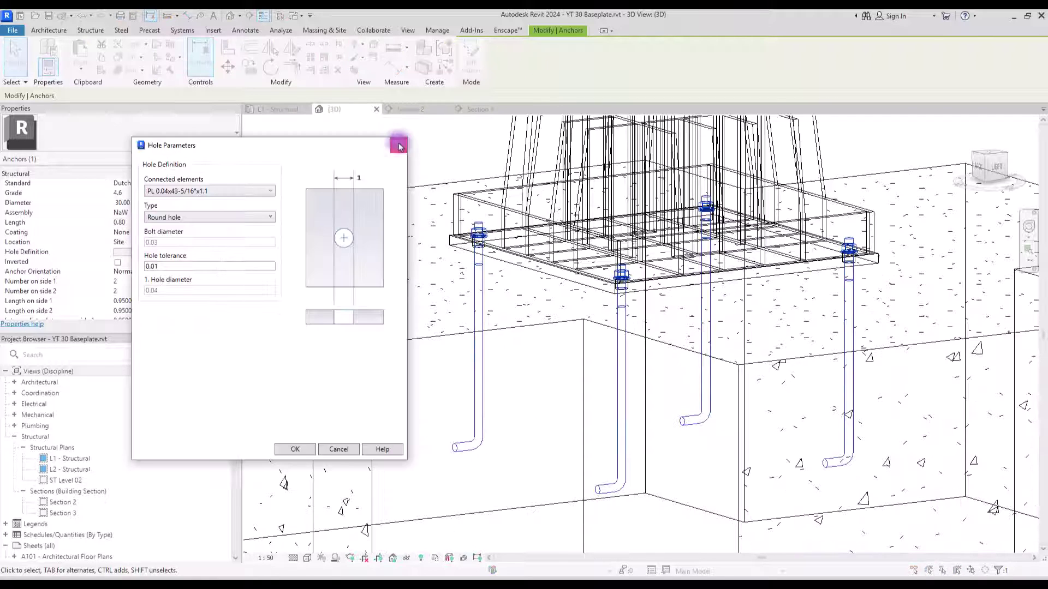
left_click(398, 146)
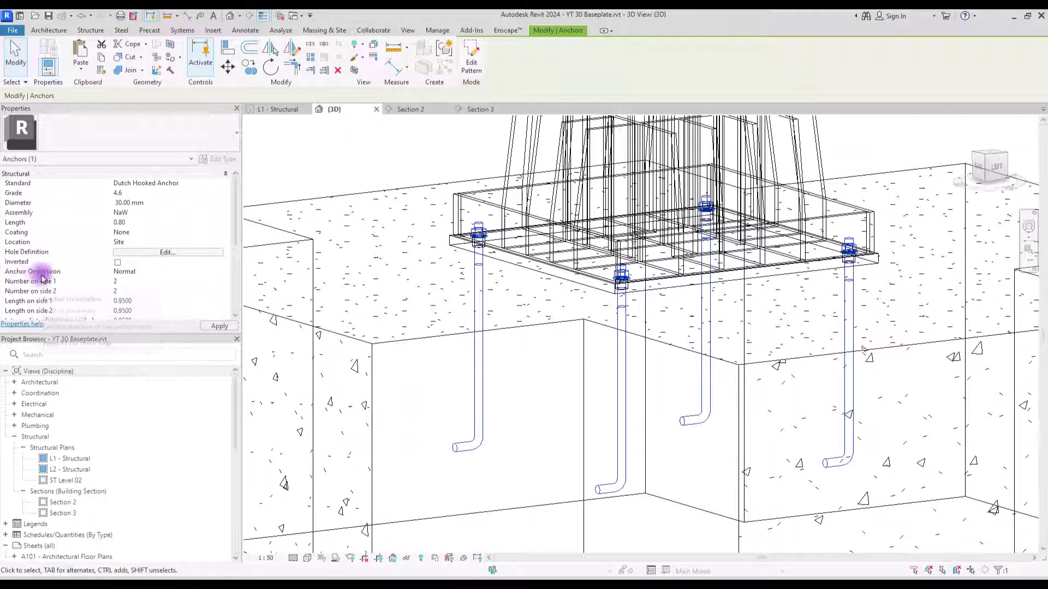
left_click(218, 271)
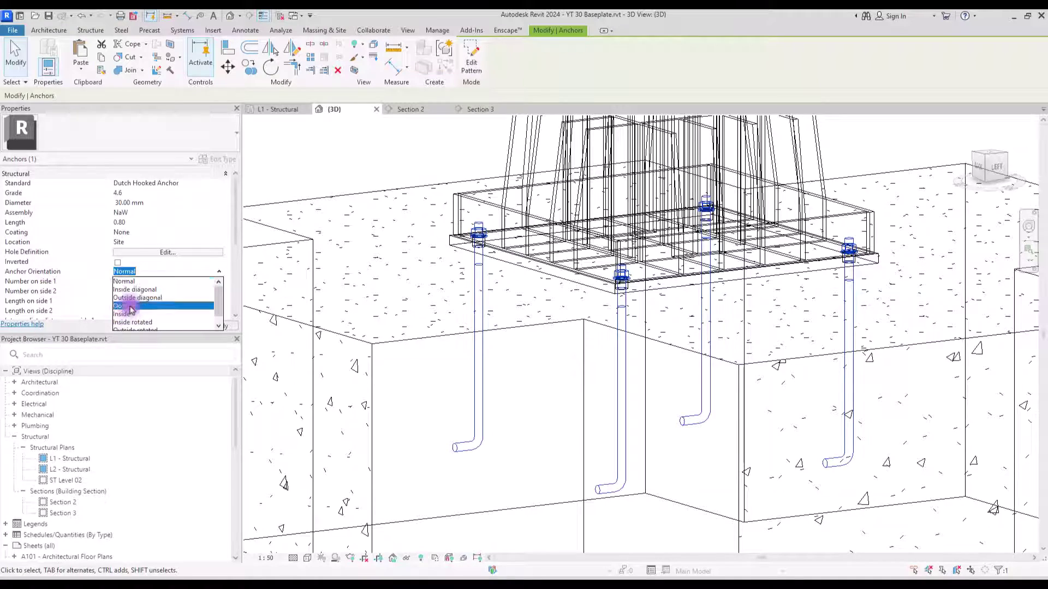
left_click(129, 306)
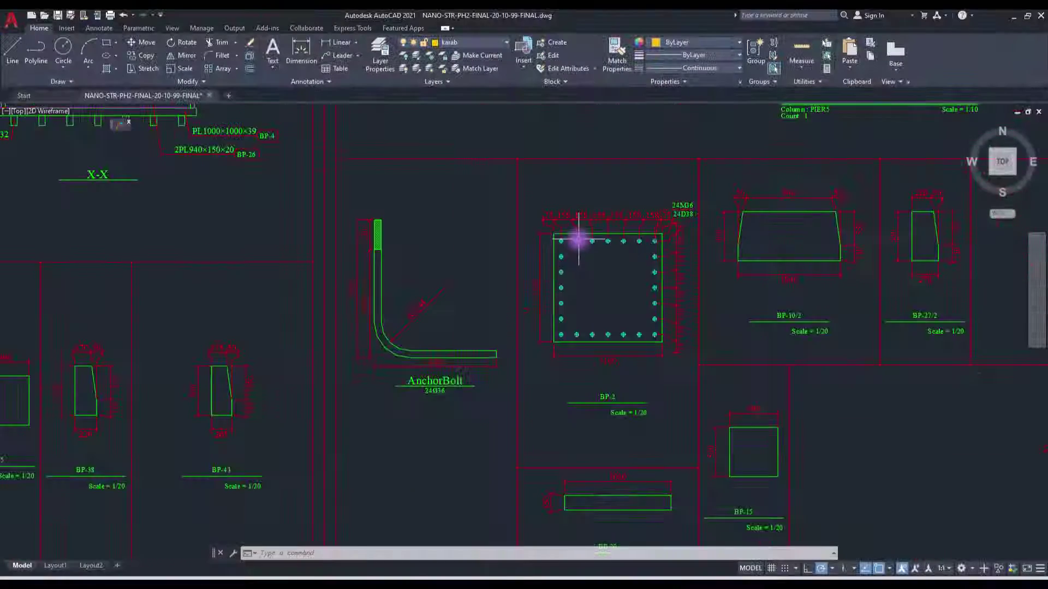
Switch to AutoCAD and examine the number and spacing of the anchor holes on the base plate detail
scroll(578, 240, "down", 4)
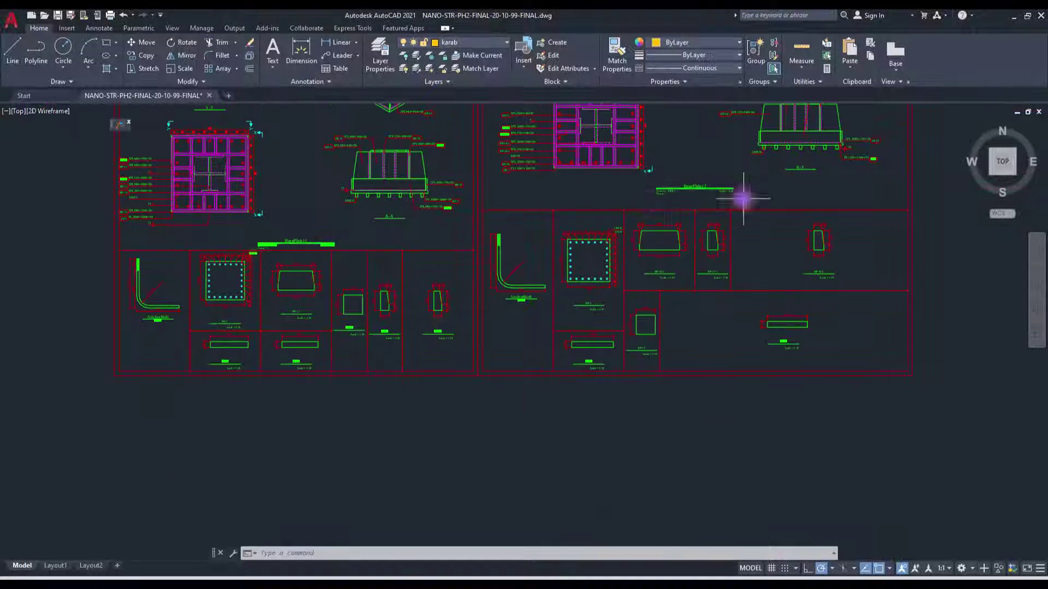
middle_click_drag(730, 212, 567, 399)
scroll(415, 427, "up", 8)
middle_click_drag(414, 426, 404, 220)
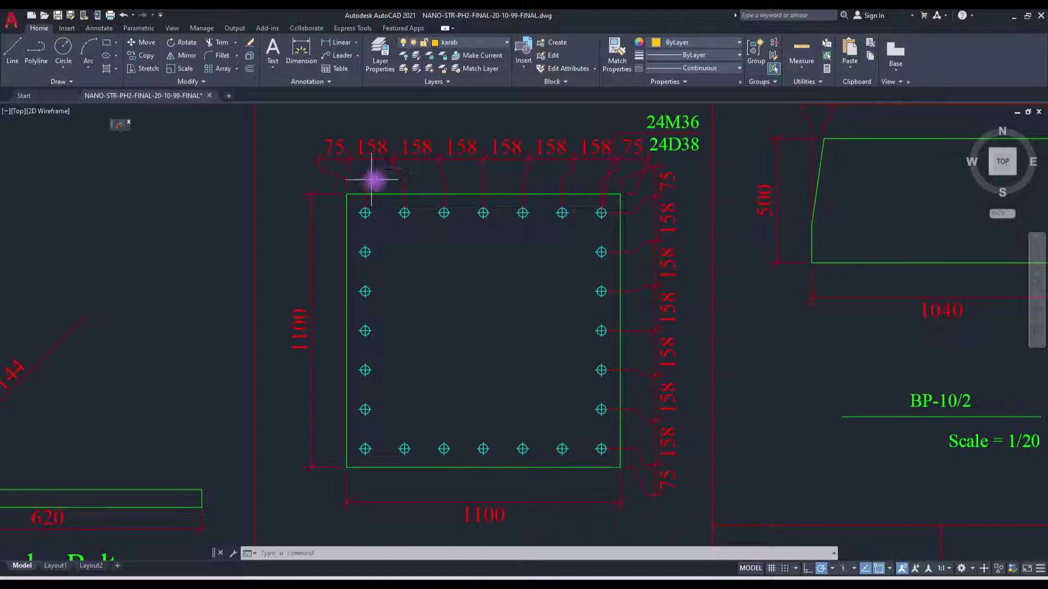
left_click(1015, 15)
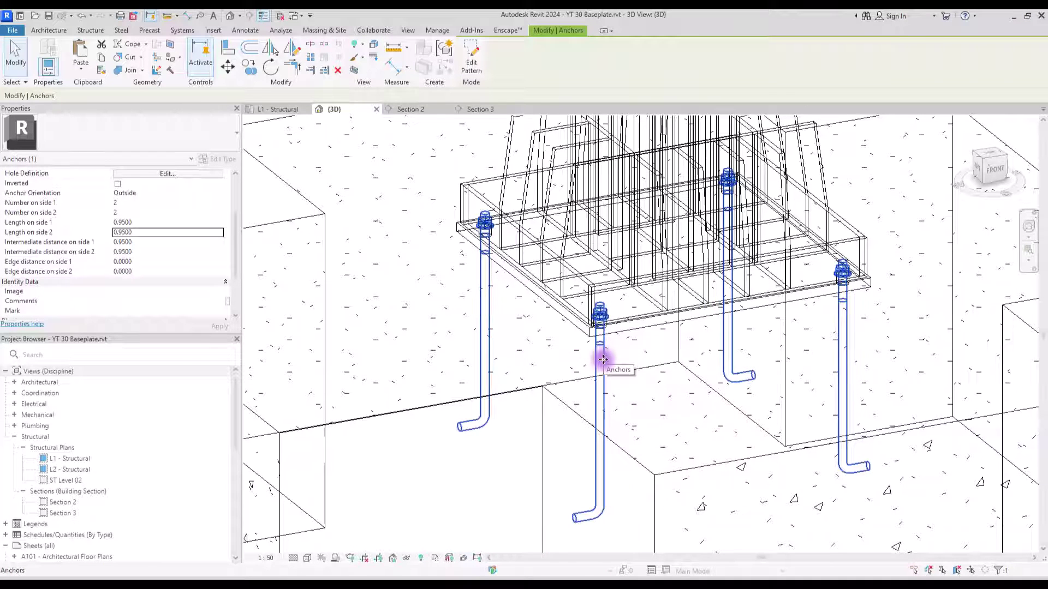
In Revit, paste a copy of the corner anchors in the same place and open its pattern for editing in the L1 - Structural plan
left_click(82, 72)
left_click(115, 173)
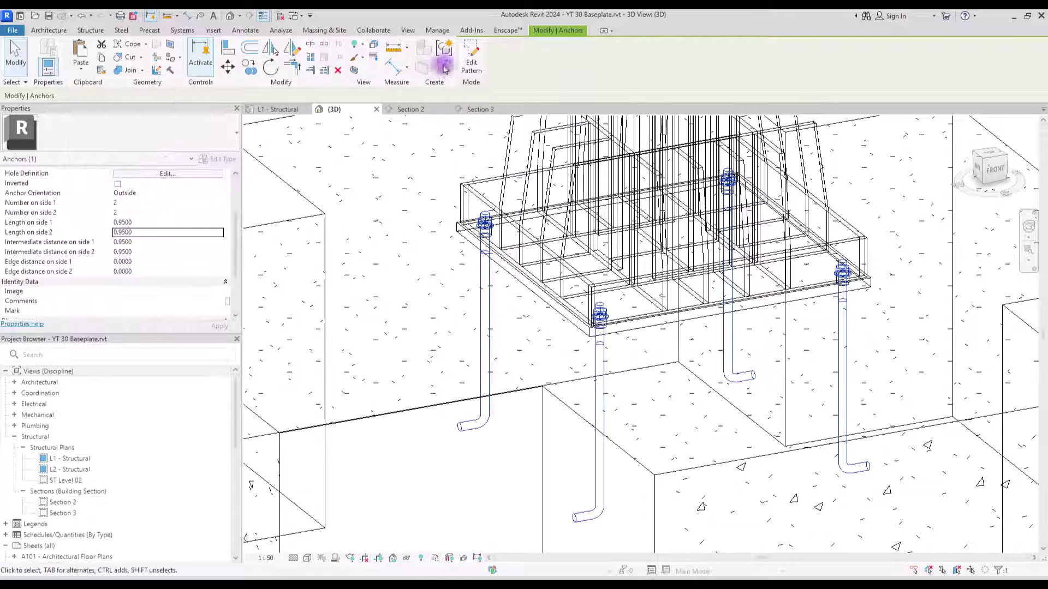
left_click(471, 59)
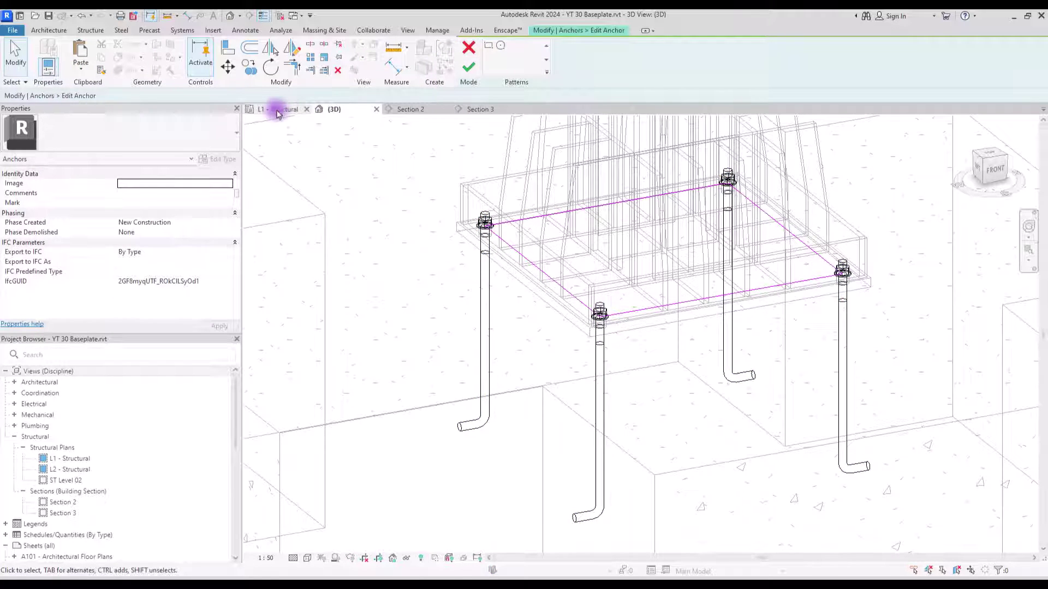
left_click(277, 112)
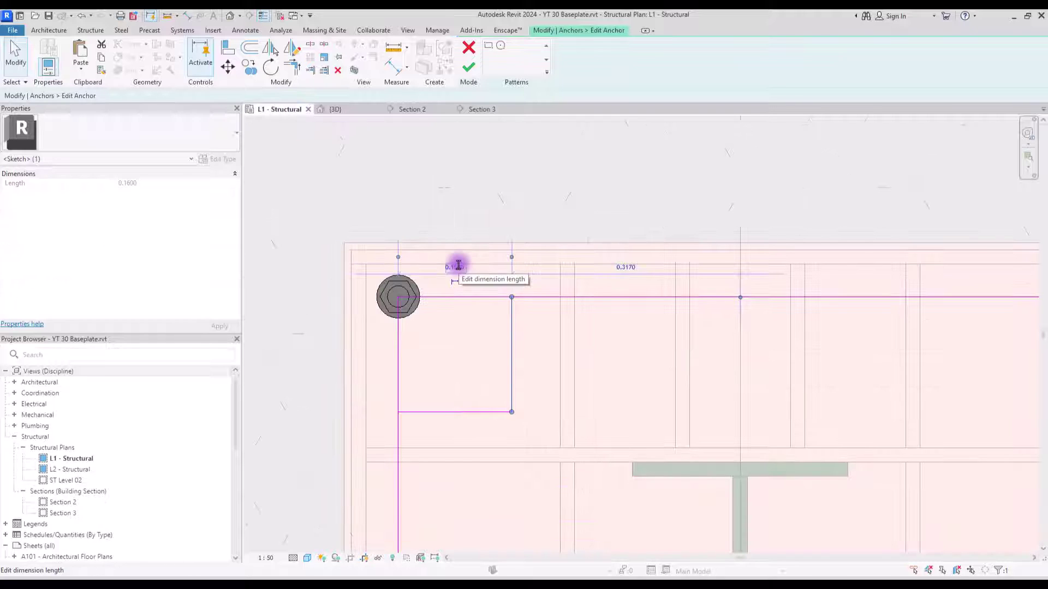
Move the copied pattern's left side 0.158 inward, using a helper rectangle at the upper-left corner anchor
left_click(512, 192)
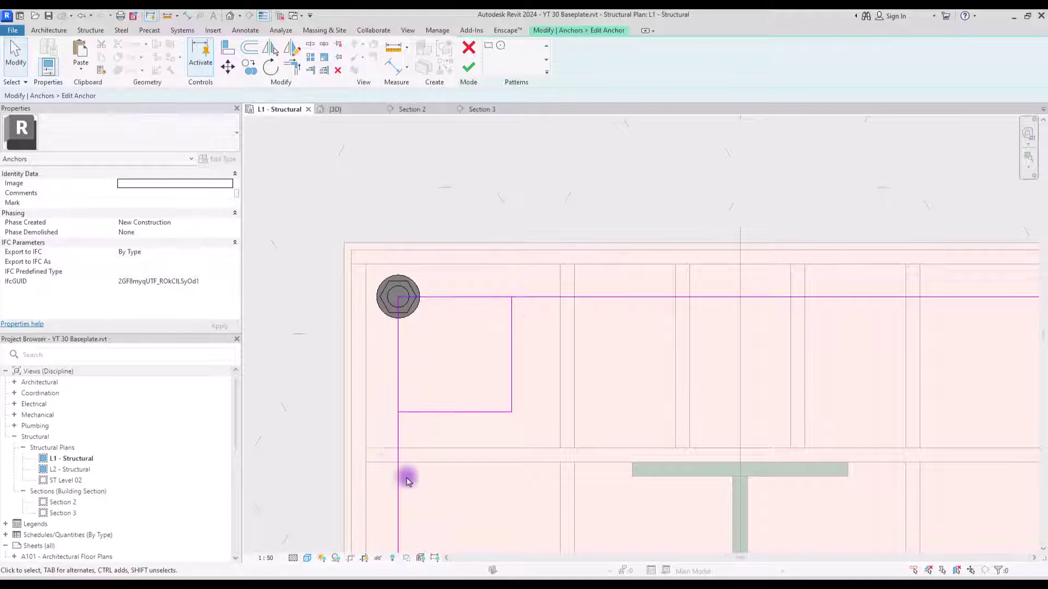
left_click(397, 430)
left_click_drag(398, 430, 480, 236)
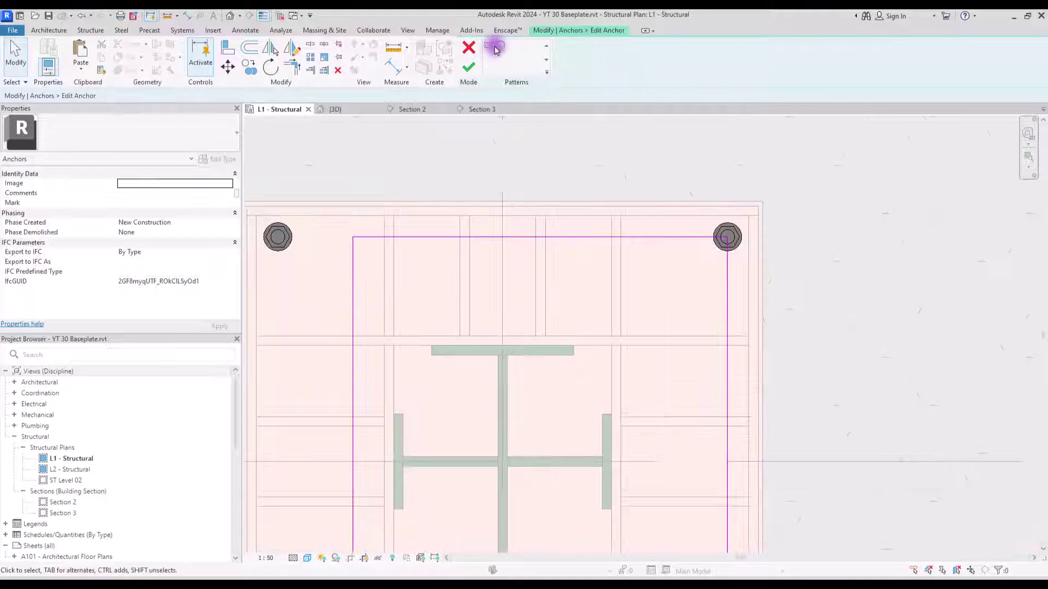
Move the copied pattern's right side 0.158 inward from the right corner anchors, using a helper rectangle
left_click(487, 49)
scroll(727, 248, "up", 4)
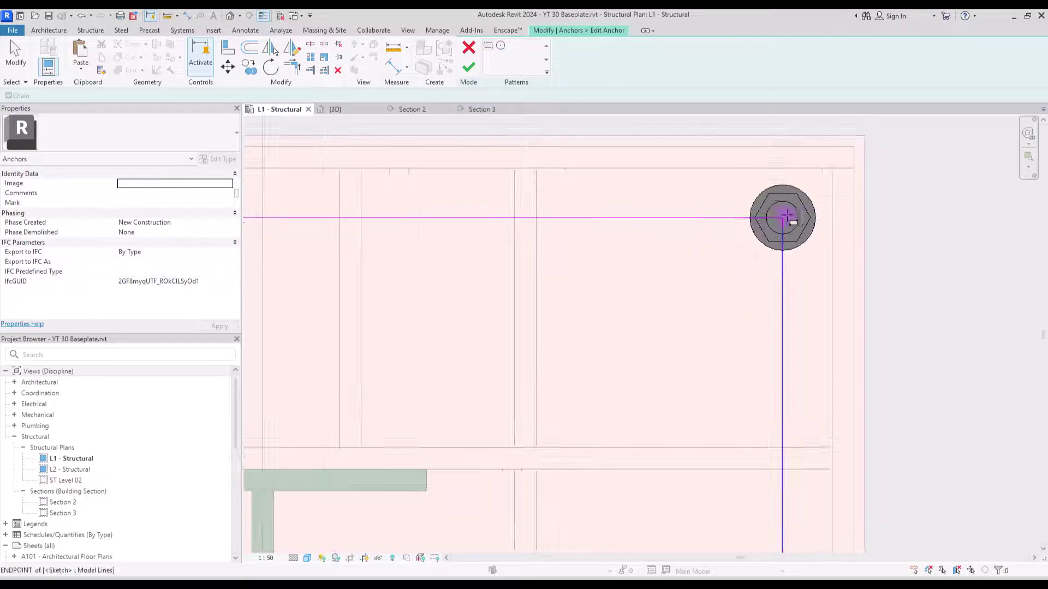
key("Escape")
scroll(690, 352, "down", 4)
left_click_drag(733, 165, 820, 331)
left_click(810, 329)
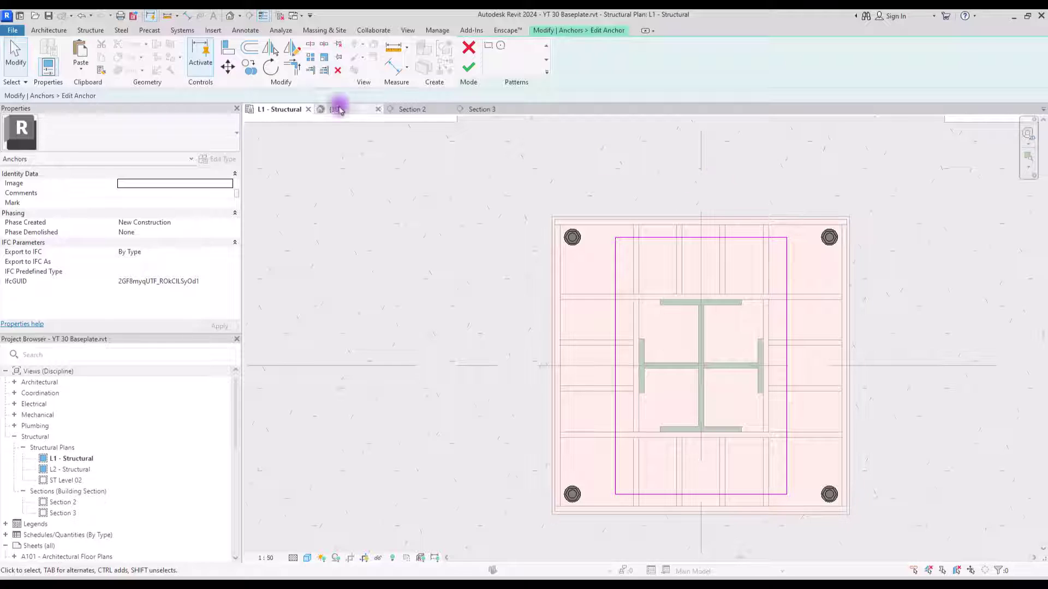
Finish the anchor pattern edit and set the copied anchors' number on side 2 to 5
left_click(468, 67)
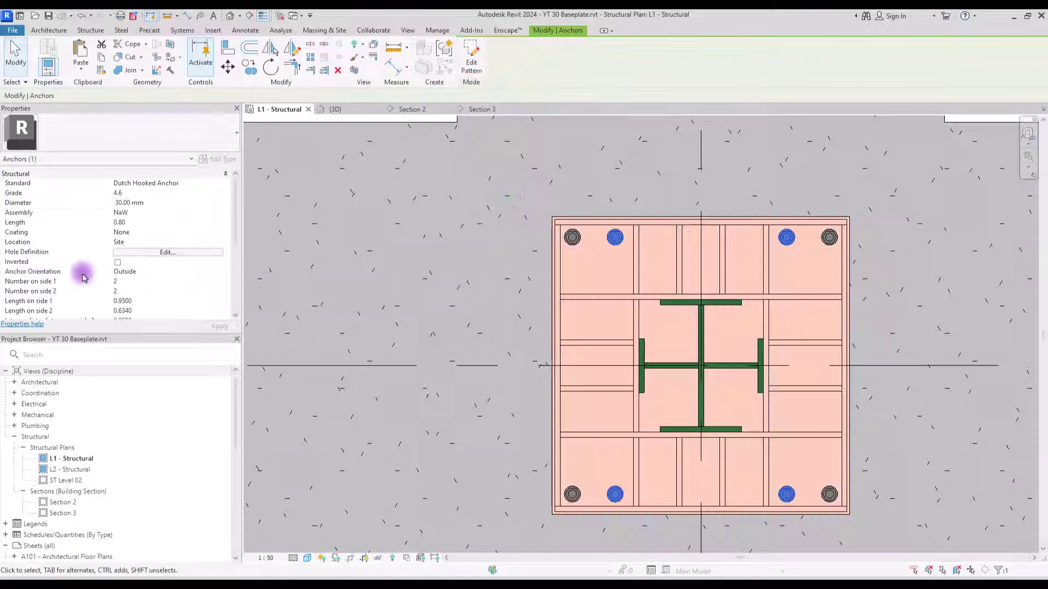
mouse_move(10, 282)
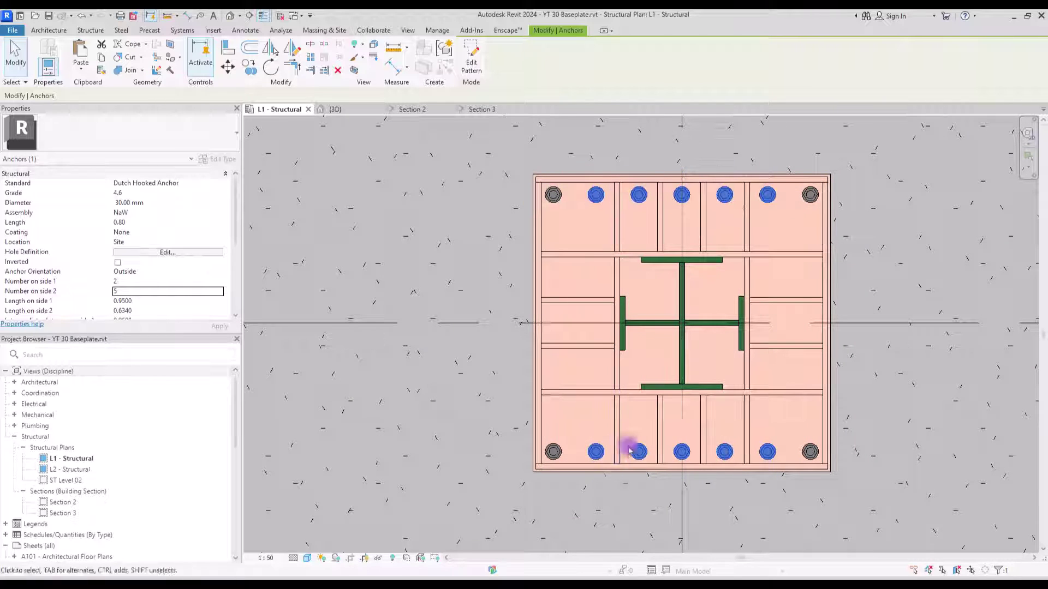
key("Escape")
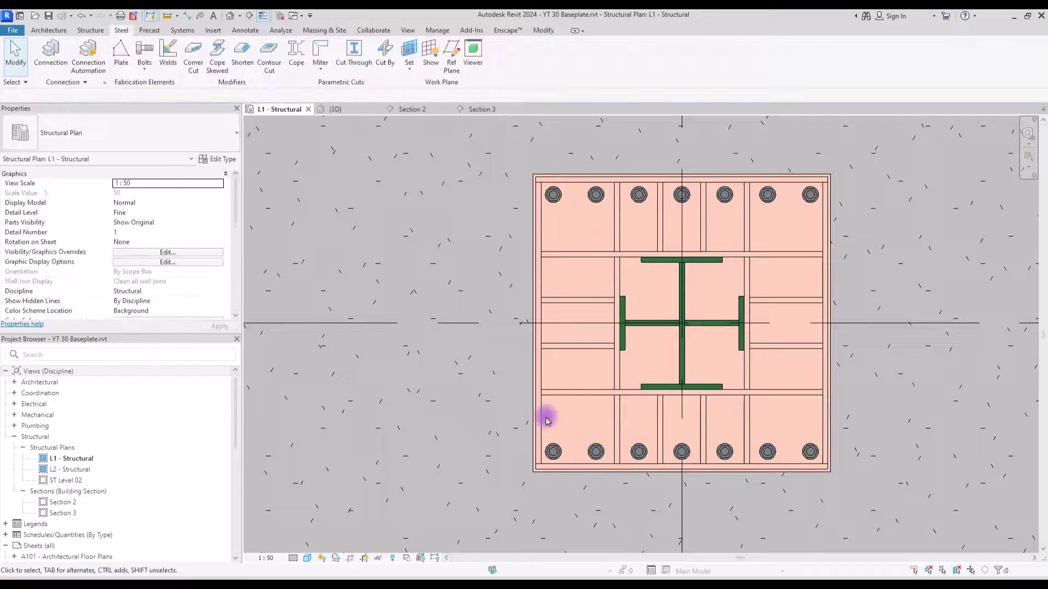
Rotate a copy of the two five-anchor rows 90° about the column centre onto the plate's left and right sides
left_click(597, 200)
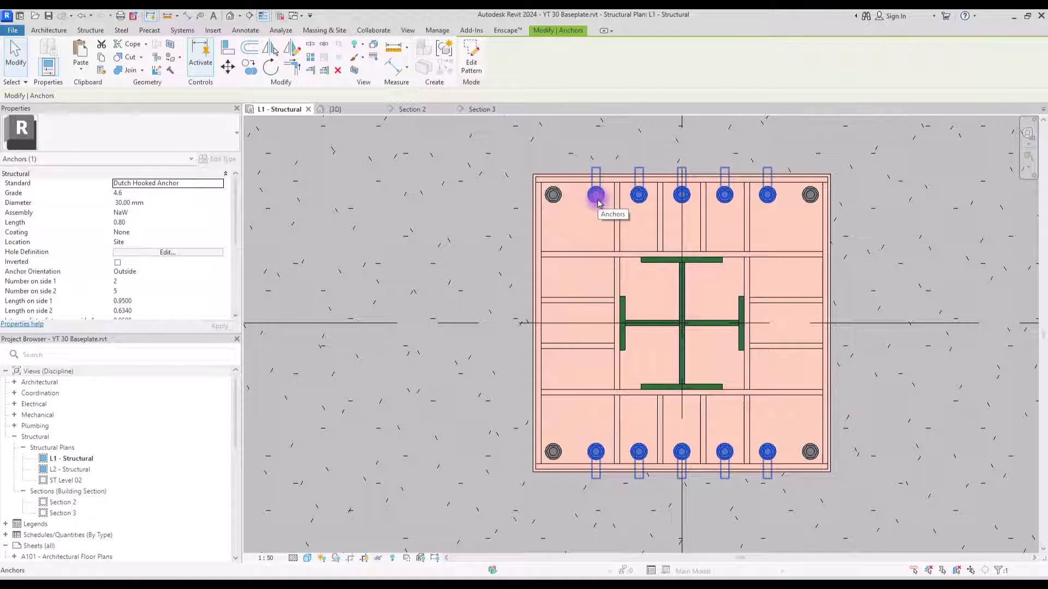
key("r")
key("o")
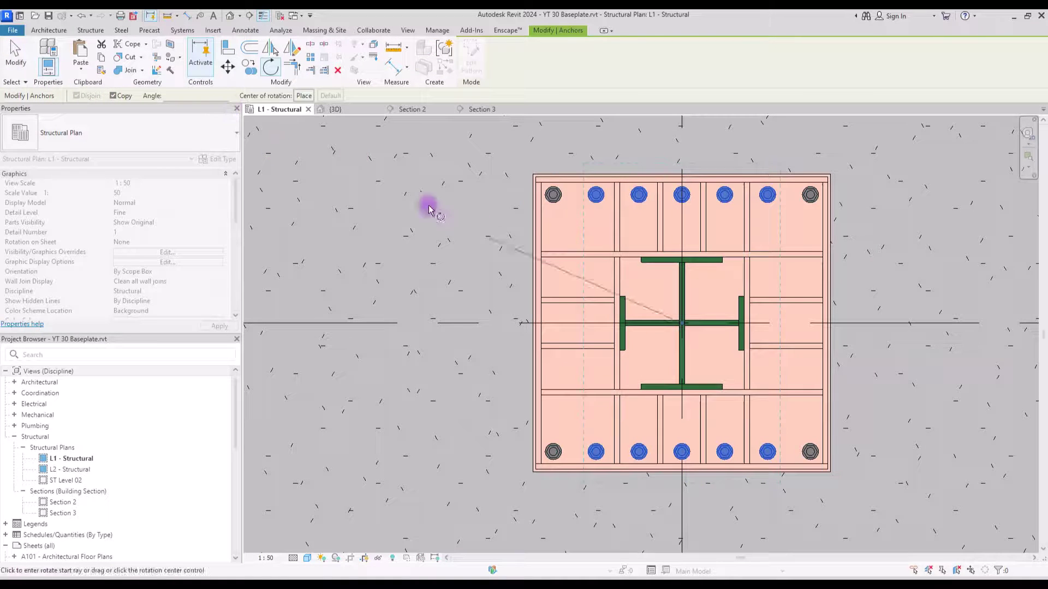
left_click(681, 129)
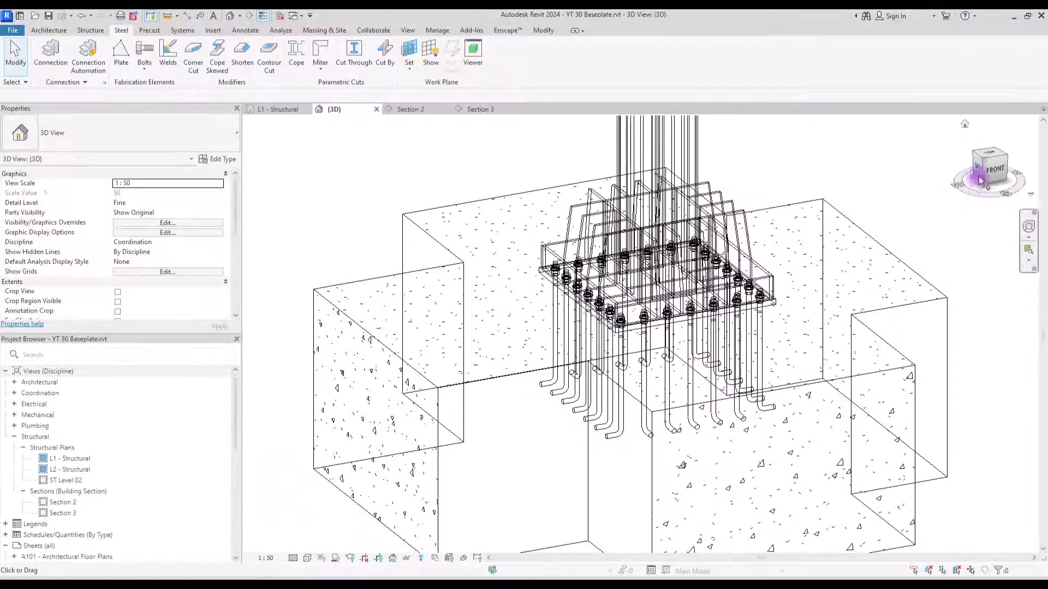
Examine the base plate, its stiffeners and the hooked anchors from several directions in the 3D view
left_click(991, 161)
middle_click_drag(921, 232, 795, 159, "shift")
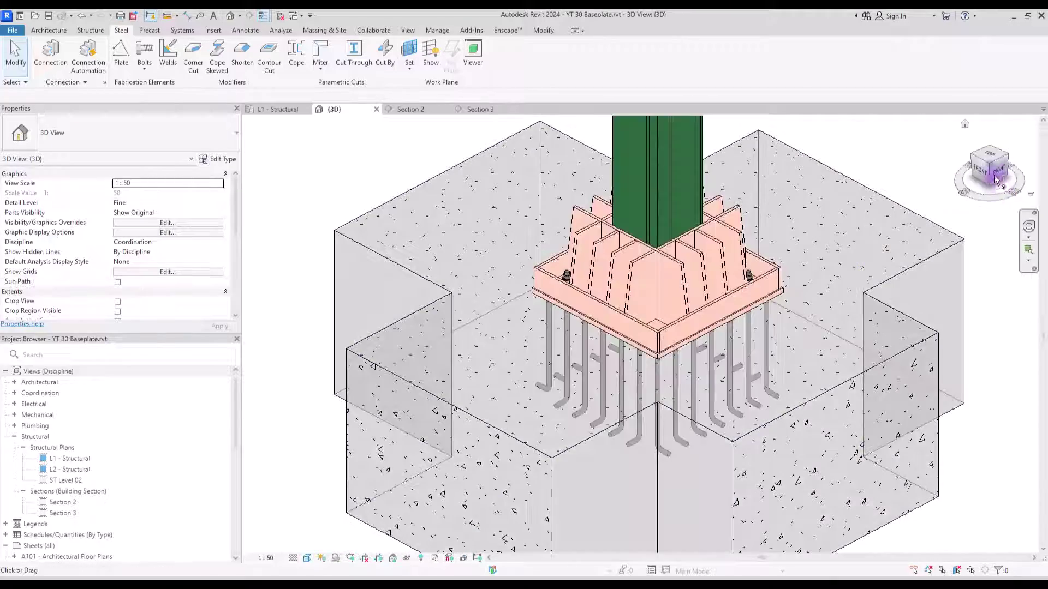
mouse_move(953, 176)
middle_mouse_down("shift")
mouse_move(964, 159)
mouse_move(944, 262)
mouse_move(989, 227)
mouse_move(1029, 215)
mouse_move(247, 191)
mouse_move(484, 218)
middle_mouse_up("shift")
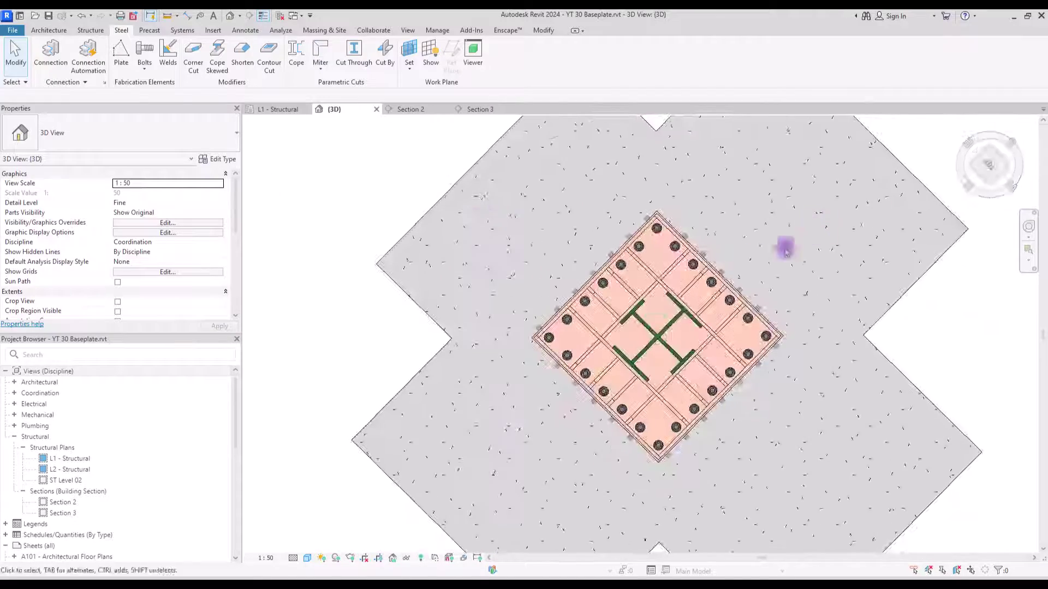